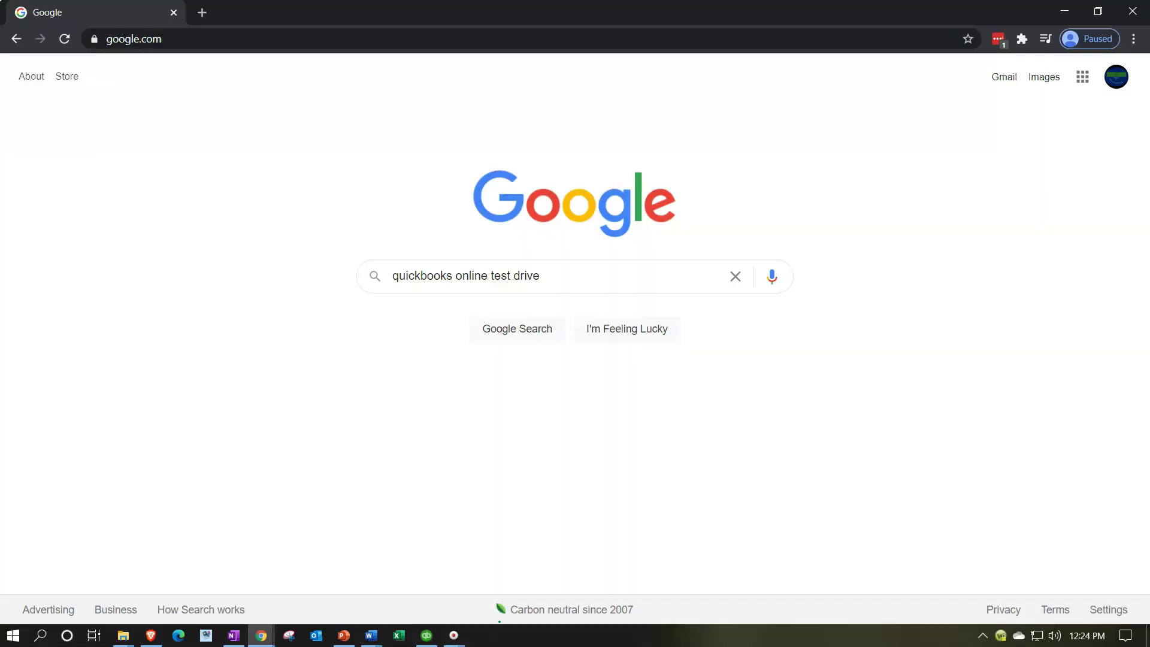
Search Google for "quickbooks online test drive" and open Intuit's QuickBooks Online Test Drive page.
left_click(409, 456)
left_click(563, 286)
key("Return")
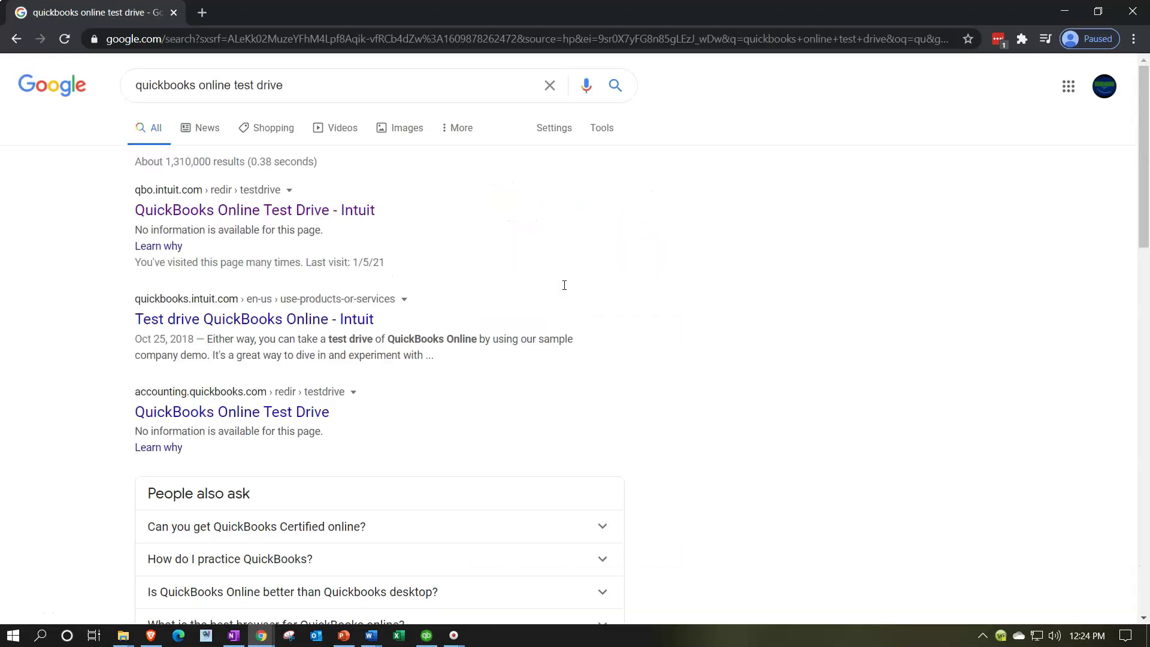
left_click(352, 221)
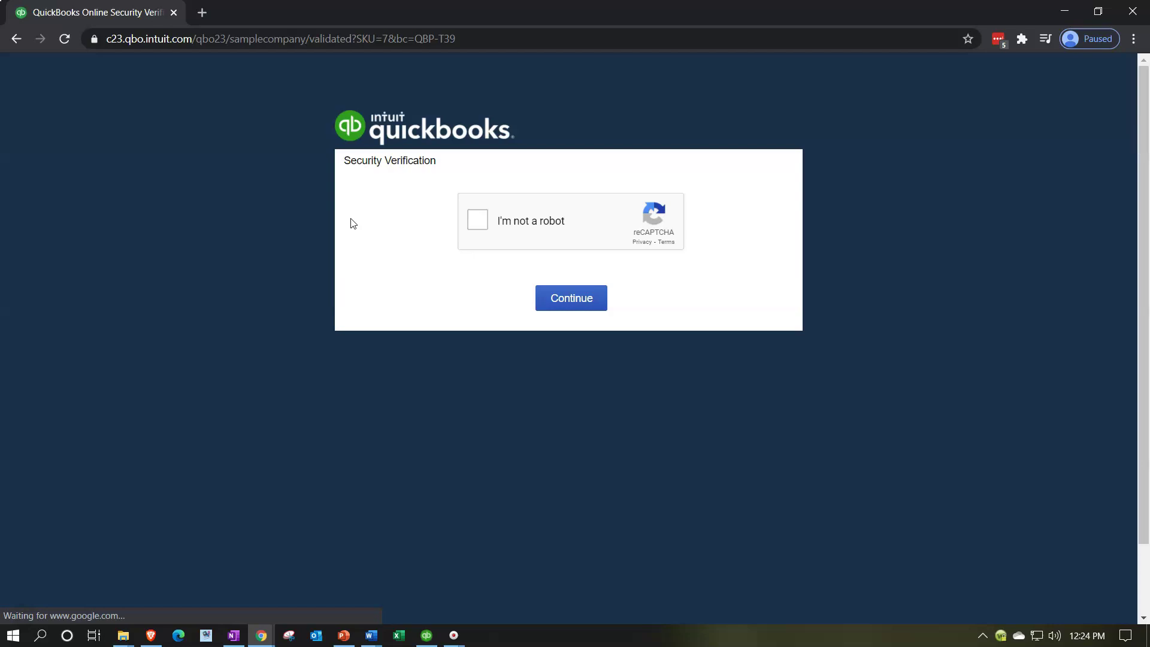
Complete the "I'm not a robot" security verification and continue into the sample company.
left_click(478, 223)
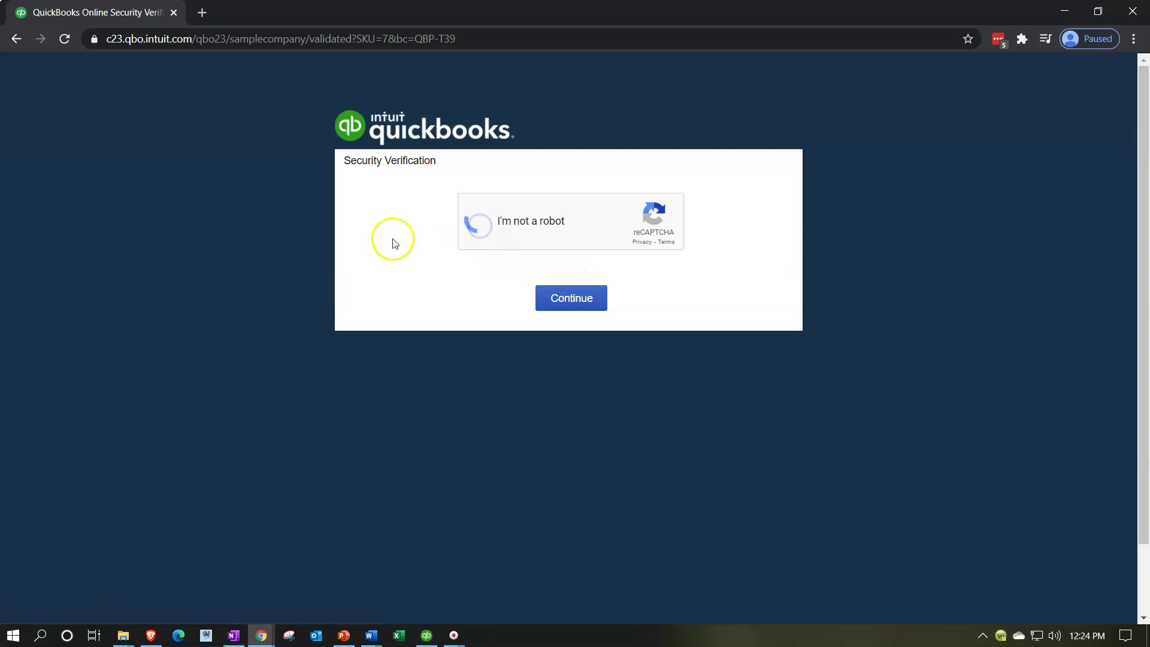
left_click(333, 295)
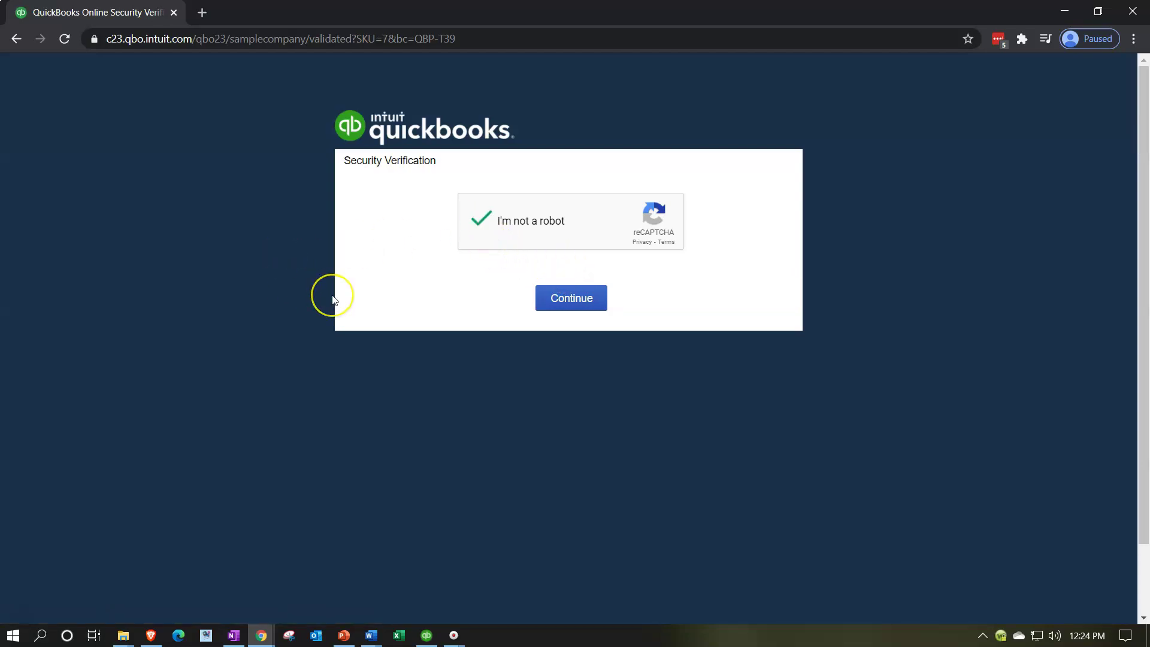
left_click(587, 307)
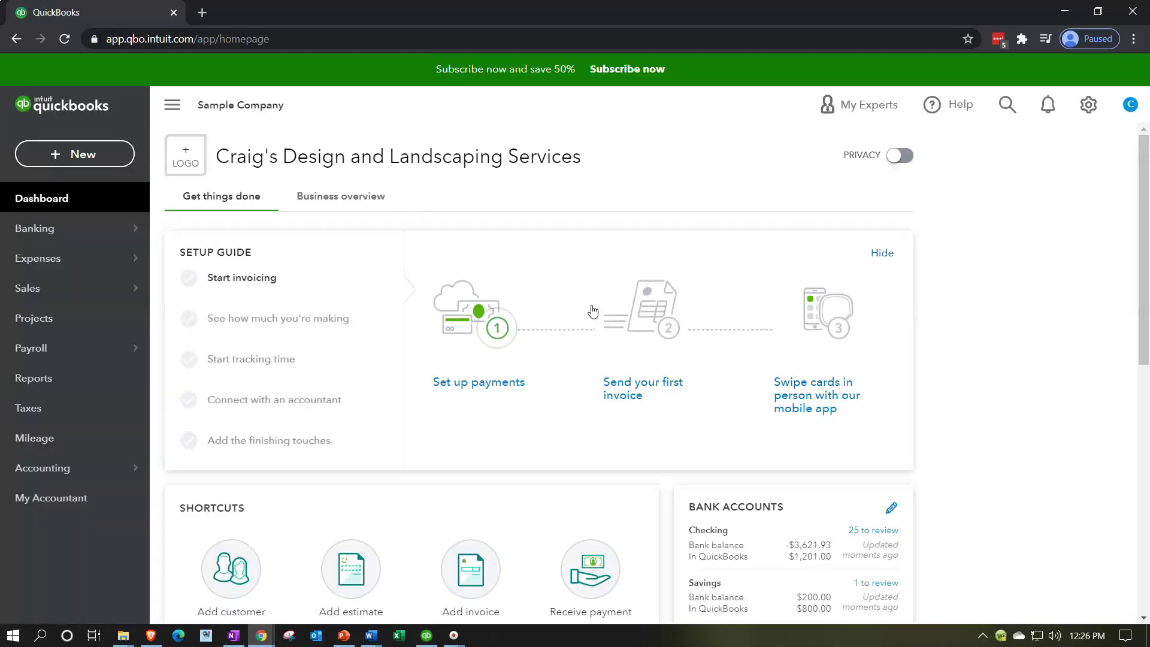
Review the customer forms available for new transactions, such as invoice and receive payment, and close the list.
left_click(409, 192)
left_click(100, 155)
left_click(101, 216)
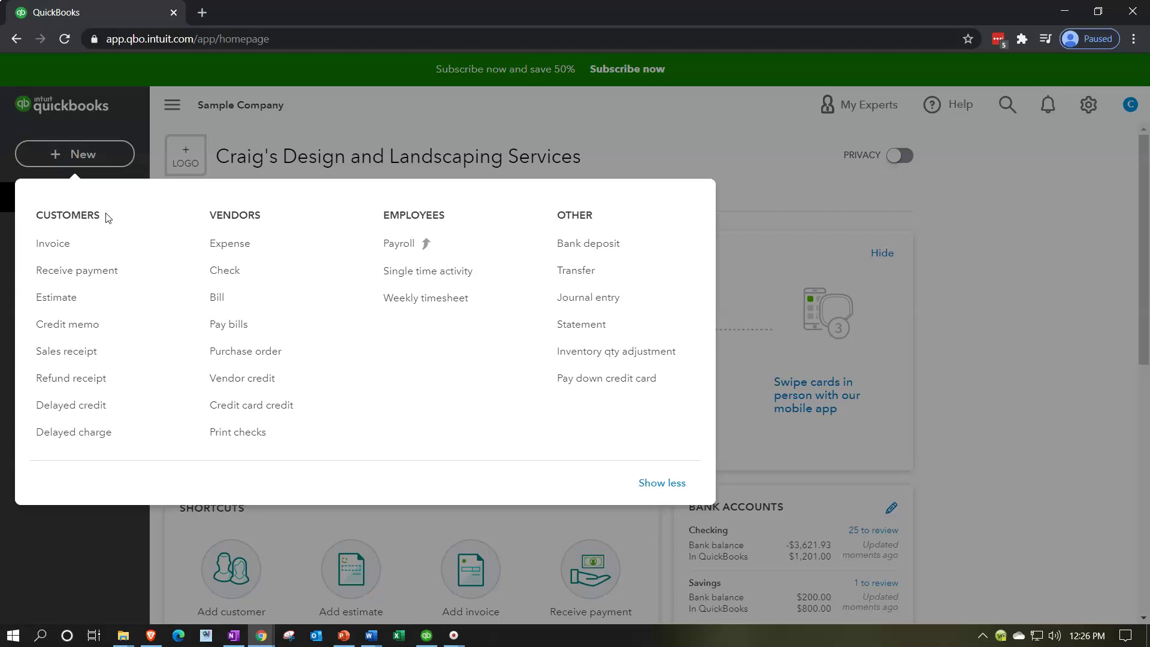
left_click(107, 249)
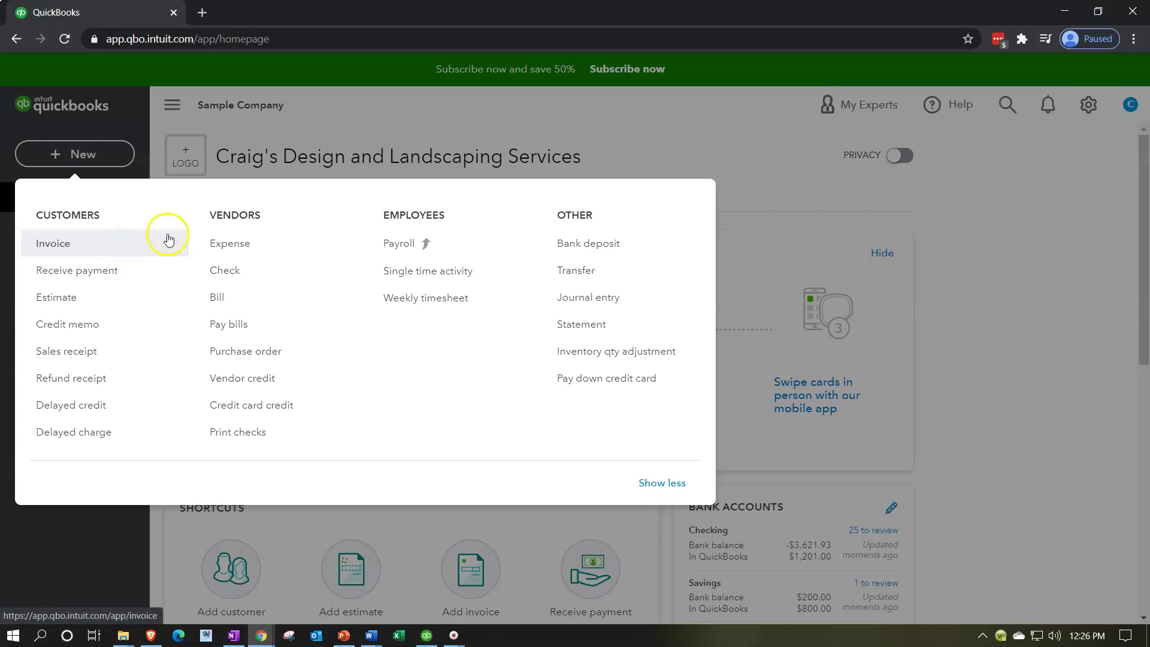
left_click(392, 132)
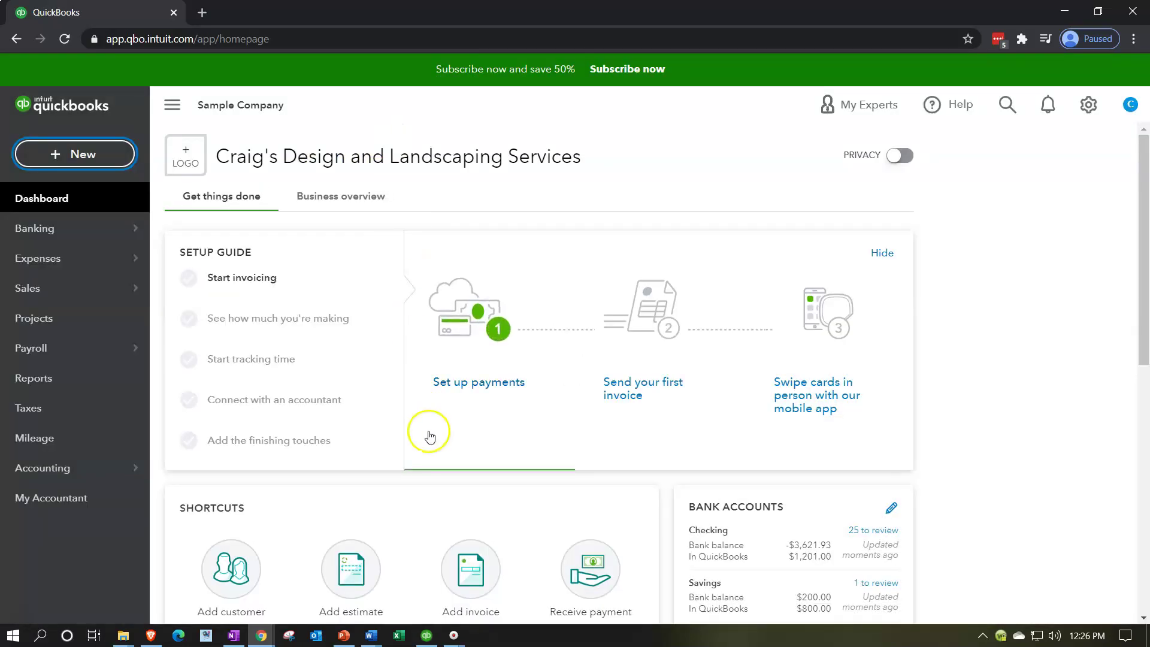
Switch to QuickBooks Desktop and examine the customer section of the home page flowchart and the available customer commands.
left_click(428, 636)
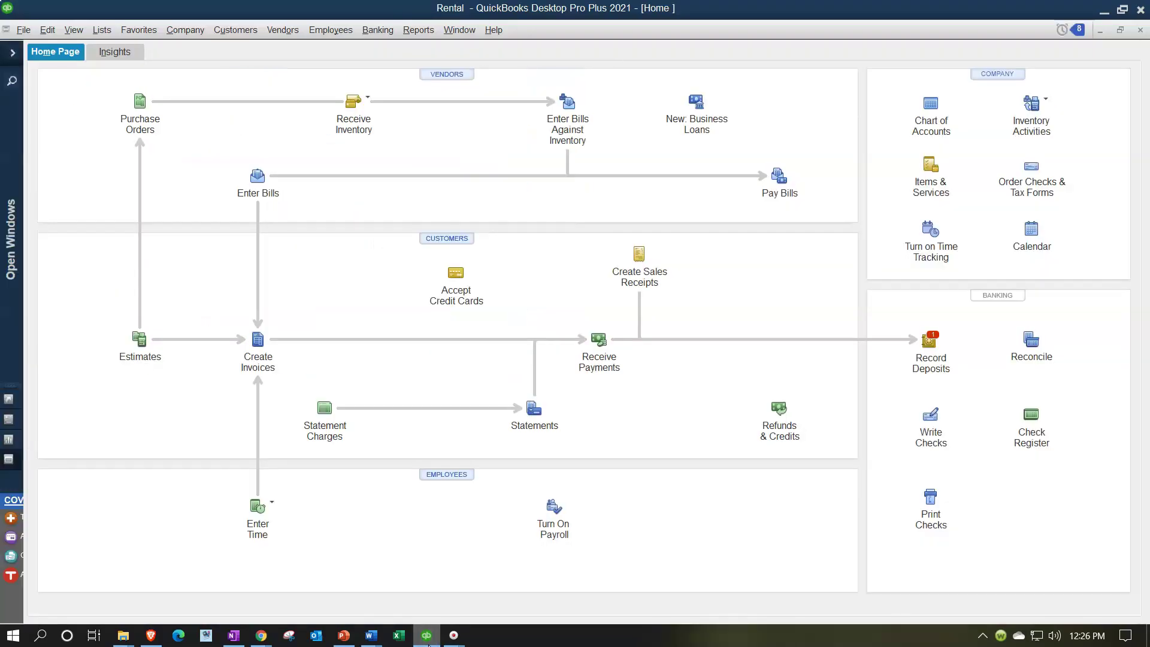
left_click(233, 516)
left_click(769, 376)
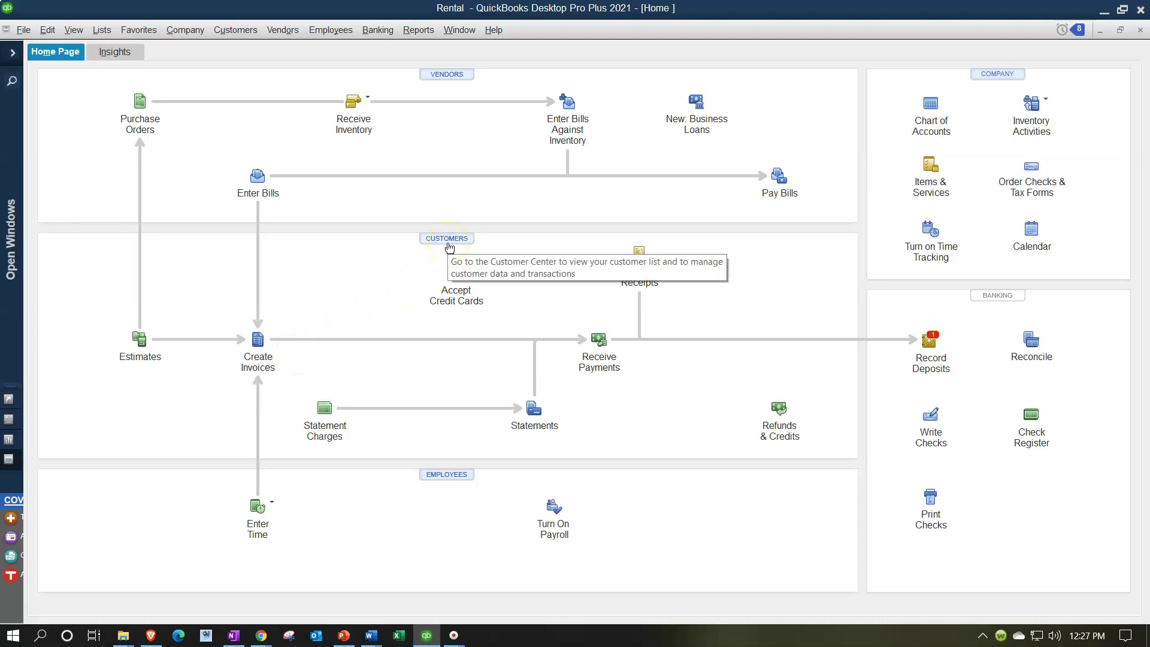
left_click(235, 30)
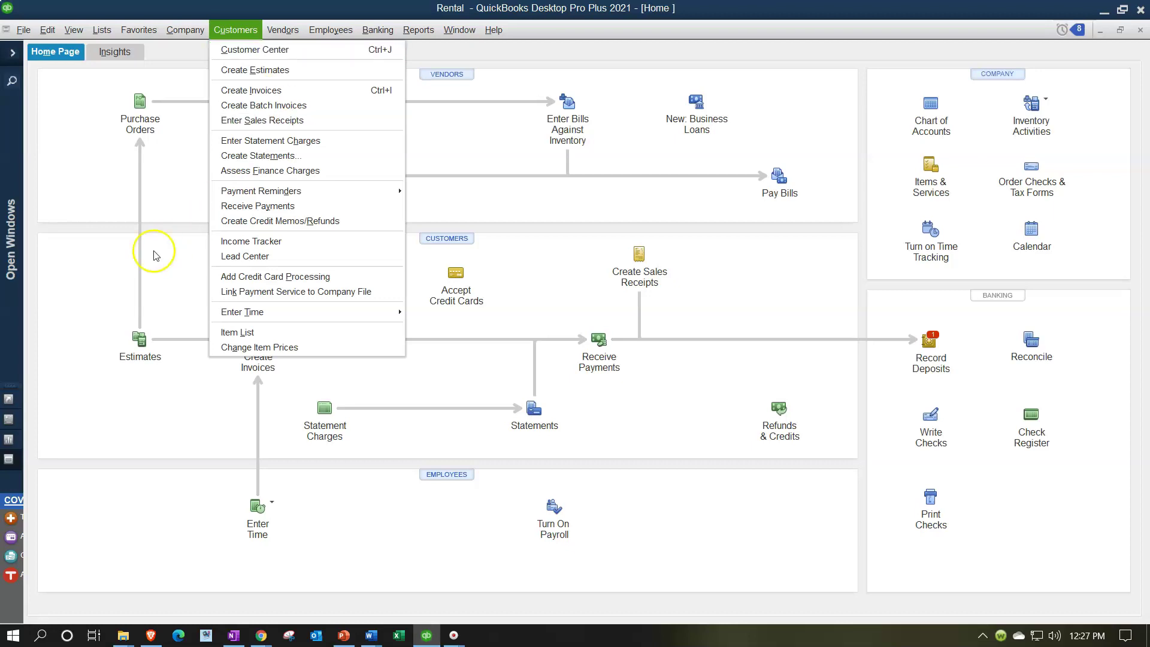
left_click(88, 296)
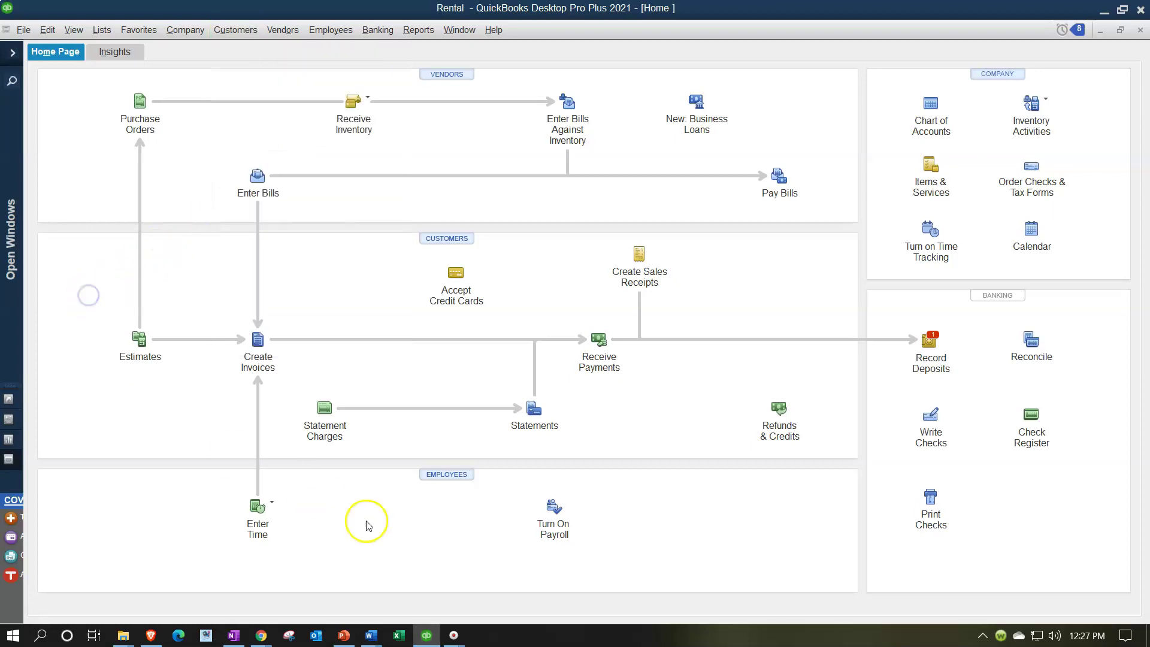
Return to QuickBooks Online in the browser and open the Sales overview page.
left_click(427, 634)
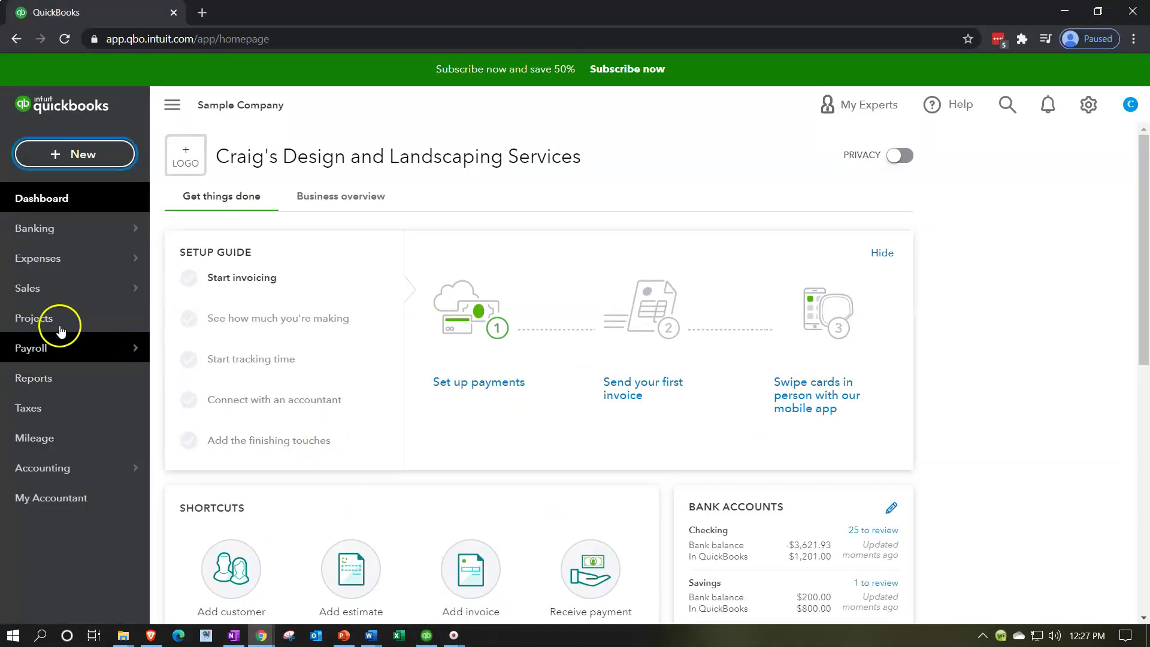
mouse_move(49, 299)
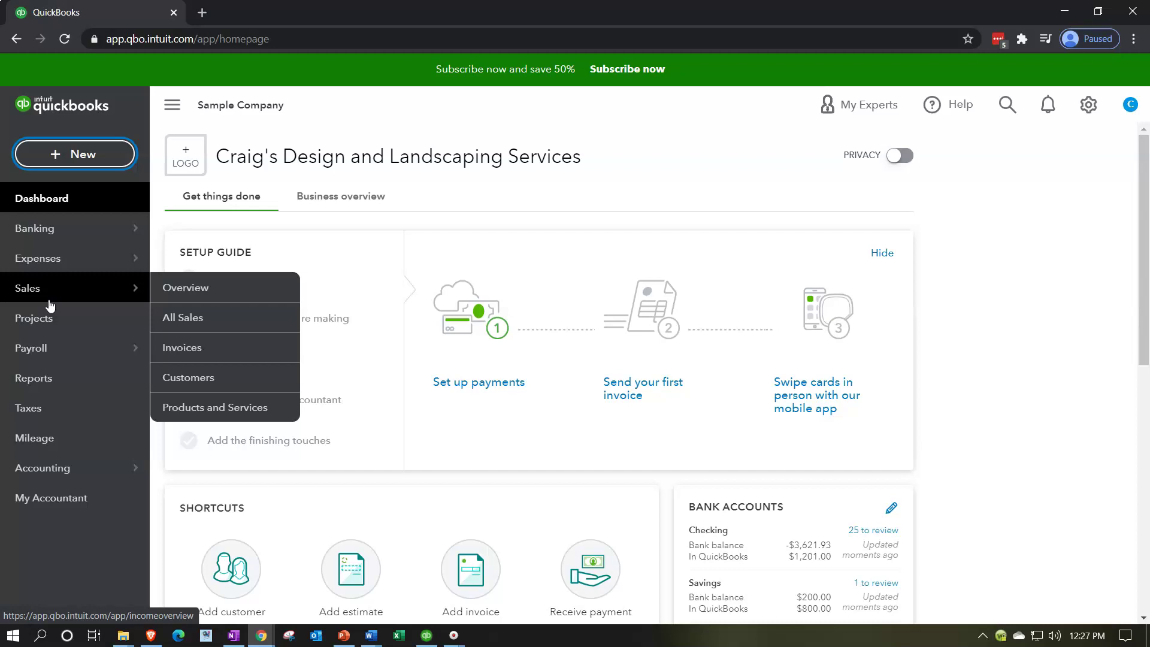
left_click(50, 305)
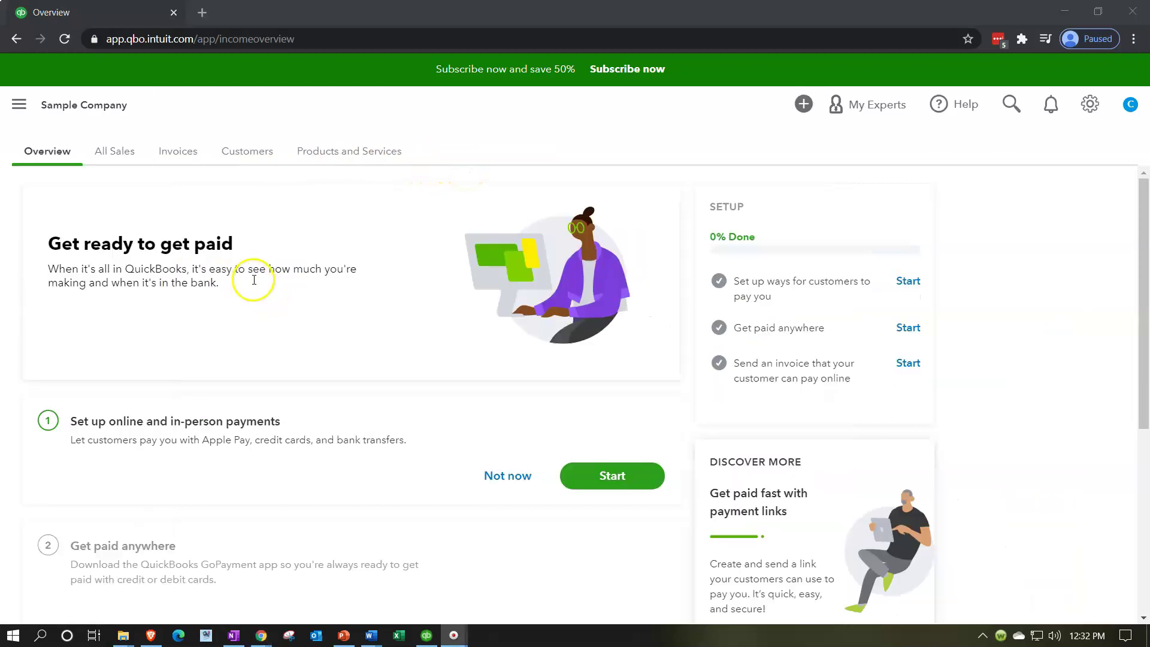
Examine the Sales overview page, including its payment setup steps, invoice summary and shortcuts.
left_click(21, 106)
left_click(169, 104)
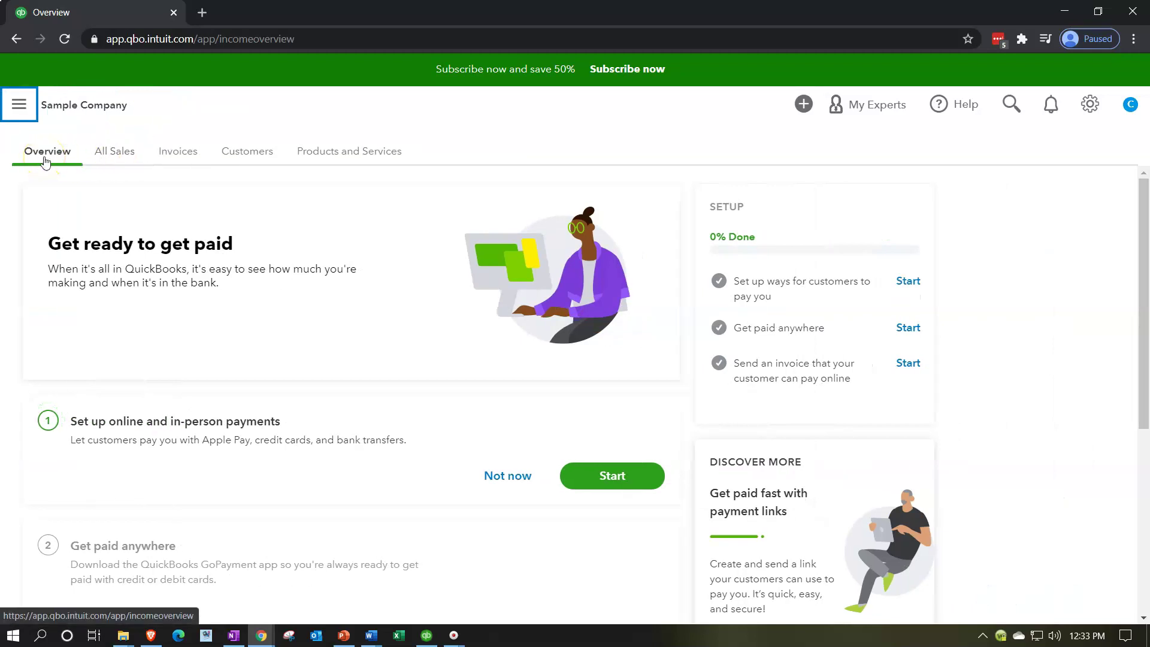
scroll(45, 243, "down", 2)
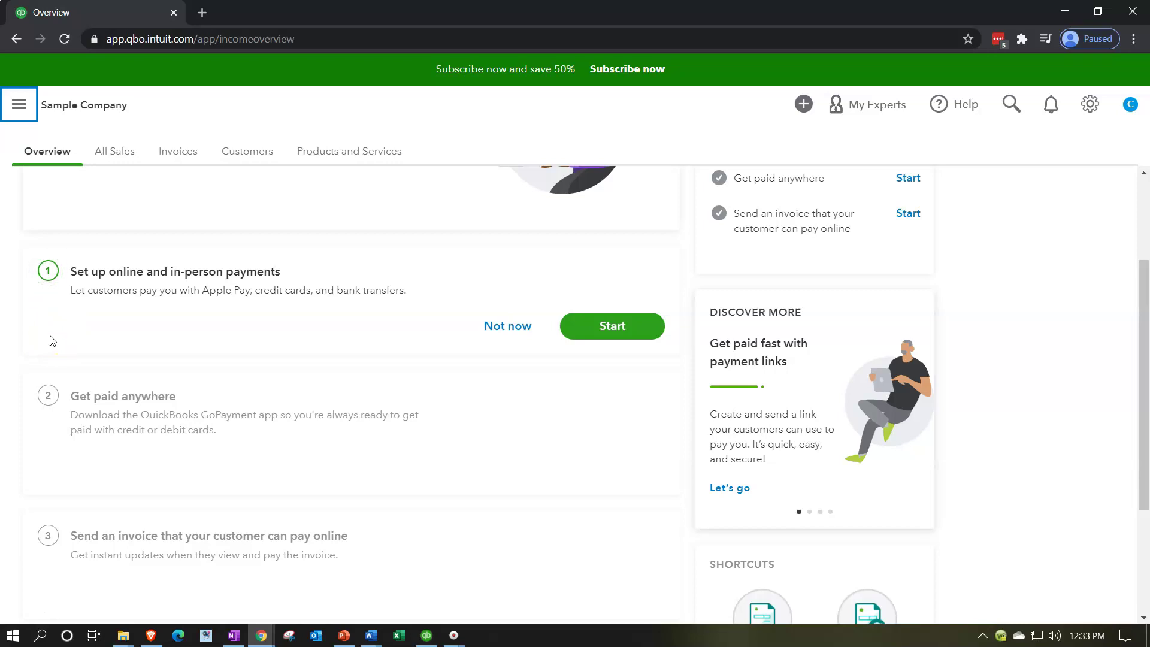
scroll(53, 340, "down", 1)
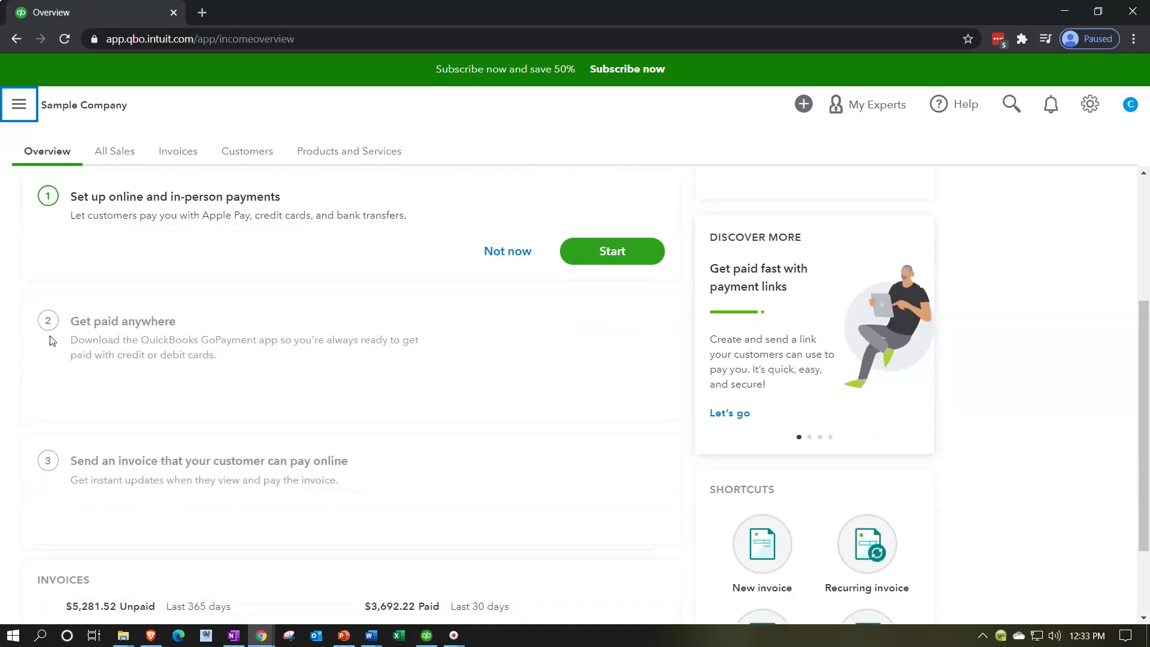
scroll(53, 340, "down", 1)
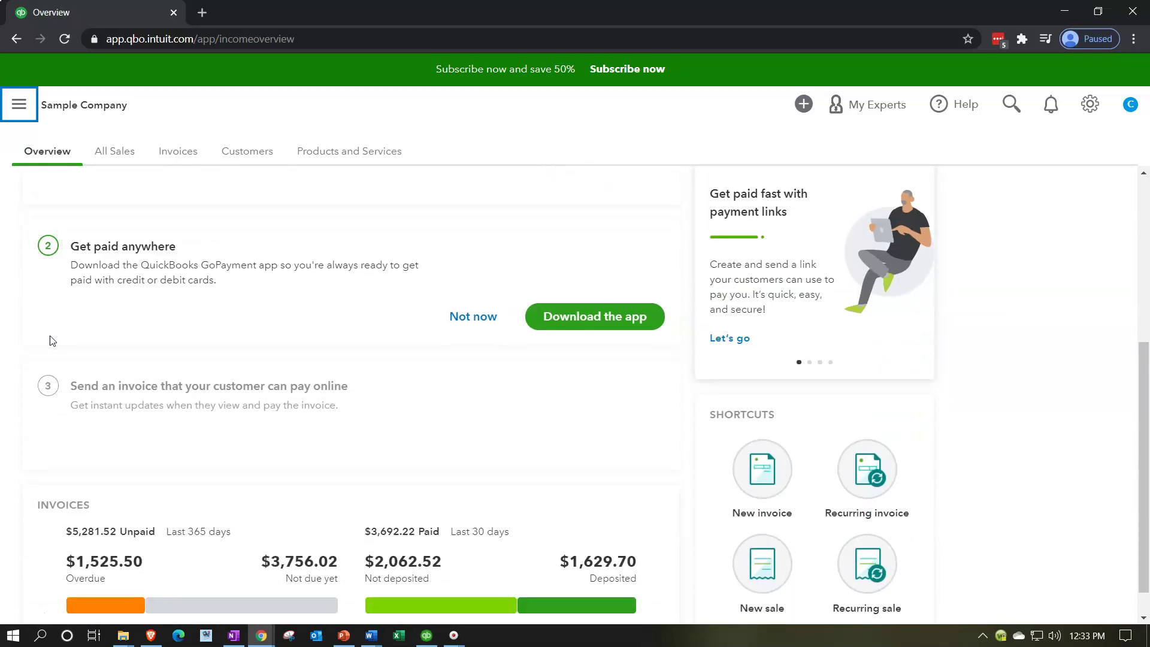
scroll(53, 340, "up", 4)
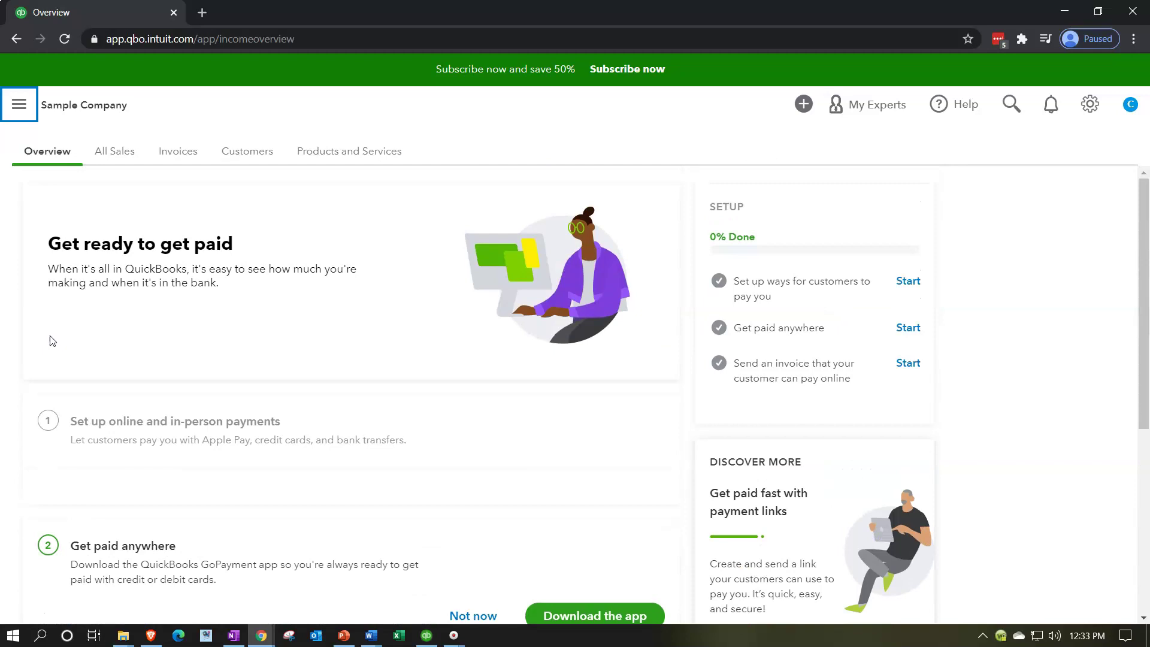
Open the All Sales transaction list and review the customer forms that feed it.
left_click(116, 154)
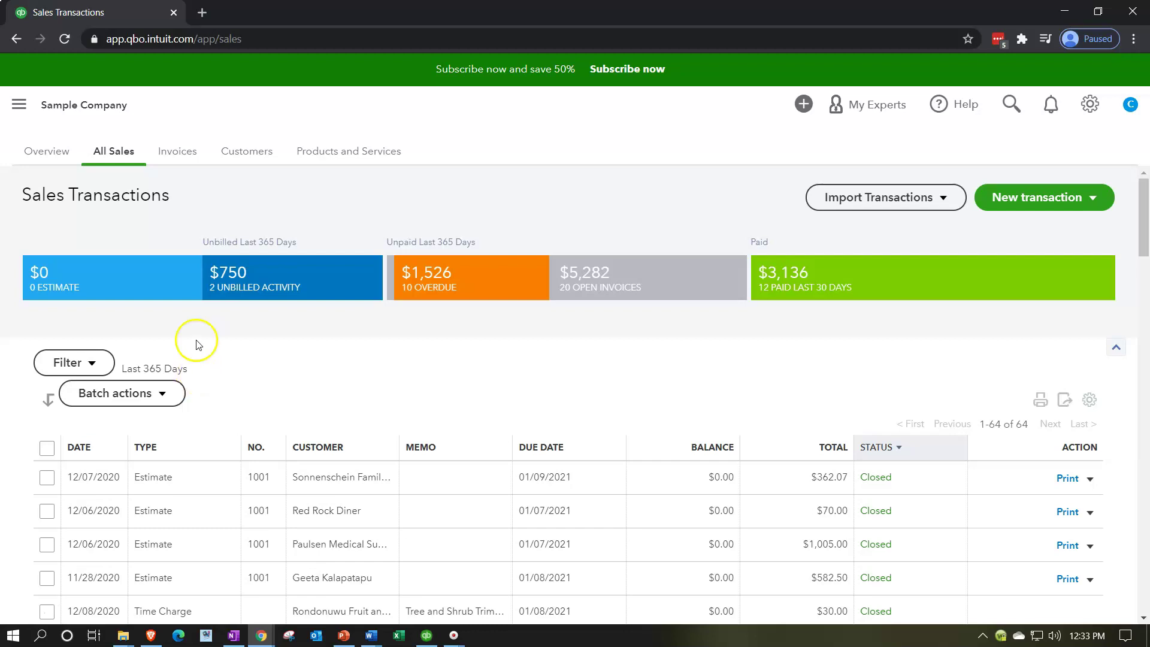
left_click(19, 104)
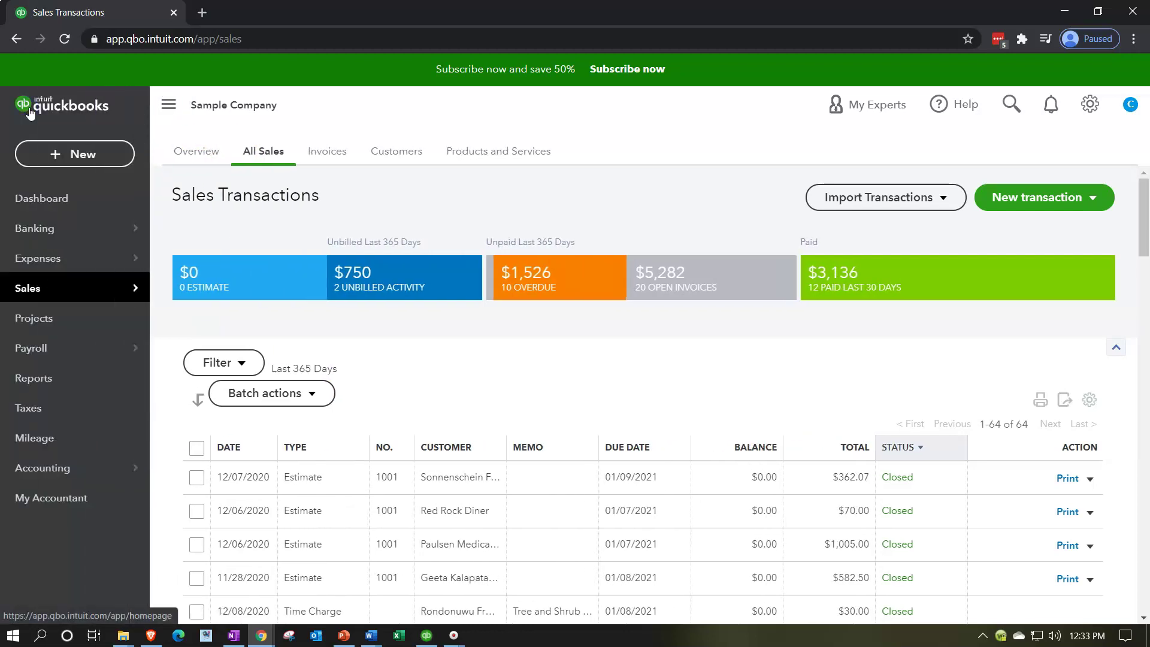
left_click(77, 157)
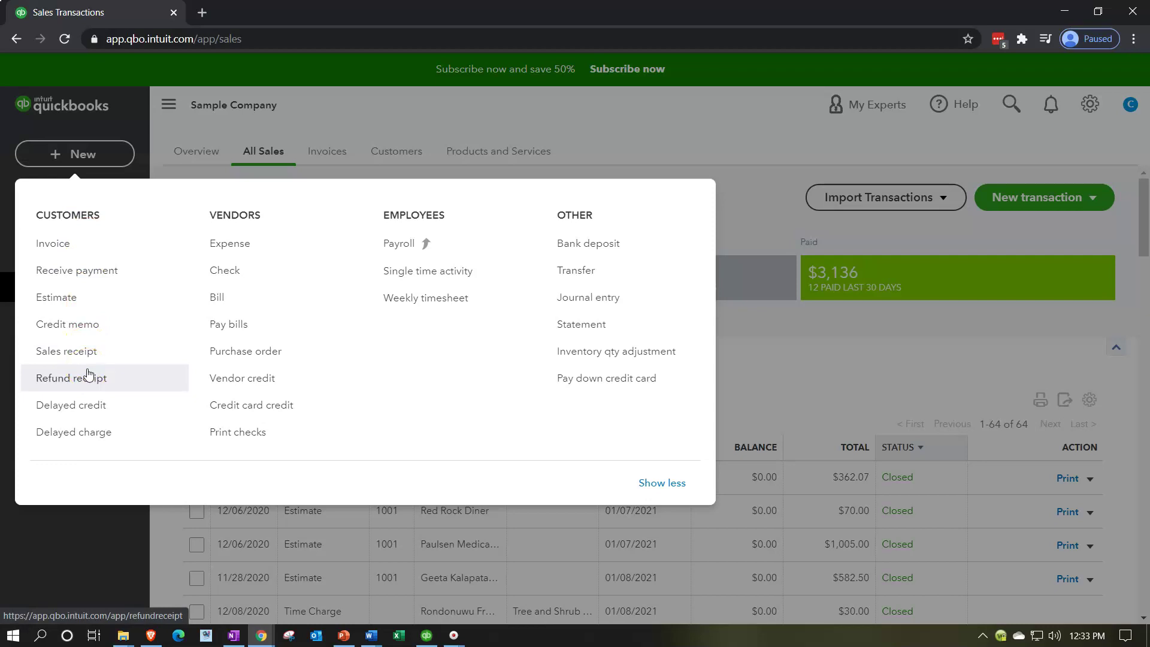
left_click(169, 105)
left_click(169, 105)
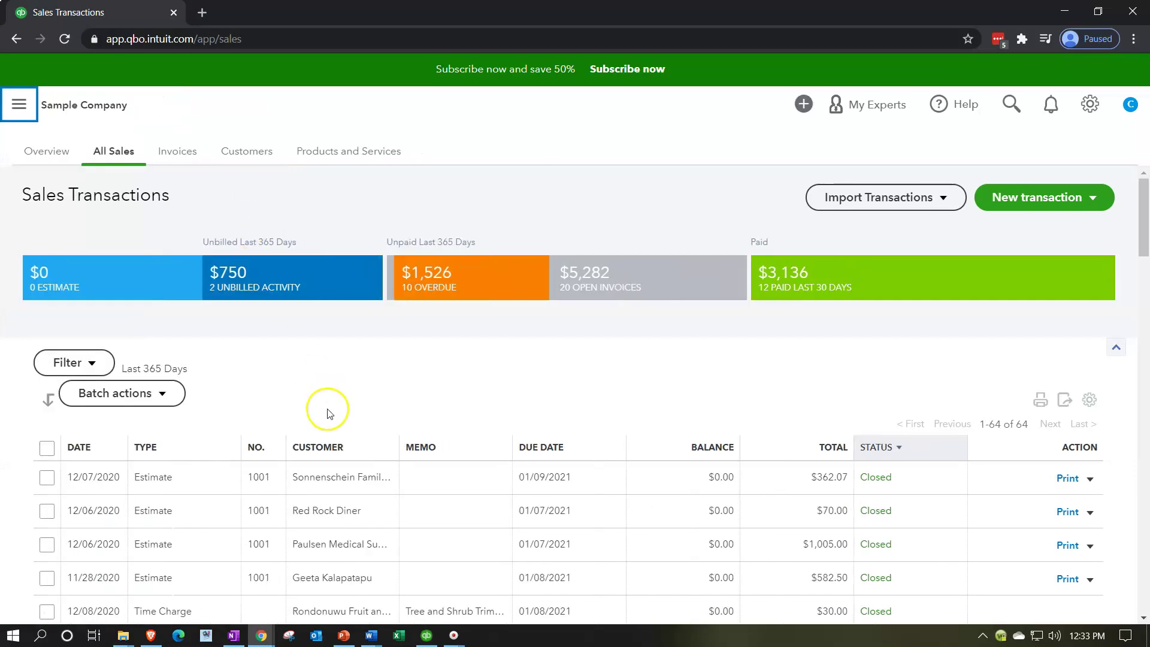
Review the sales list's type, status, delivery method and customer filters, and apply them with the default Last 365 Days settings.
scroll(328, 414, "down", 1)
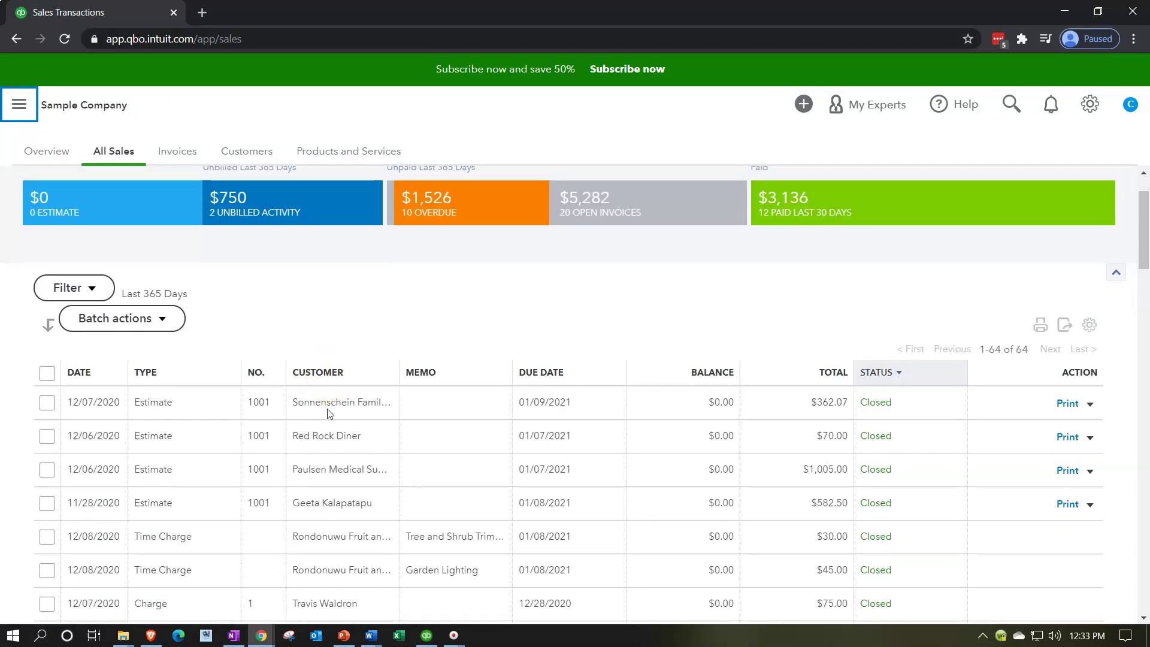
left_click(93, 289)
left_click(157, 347)
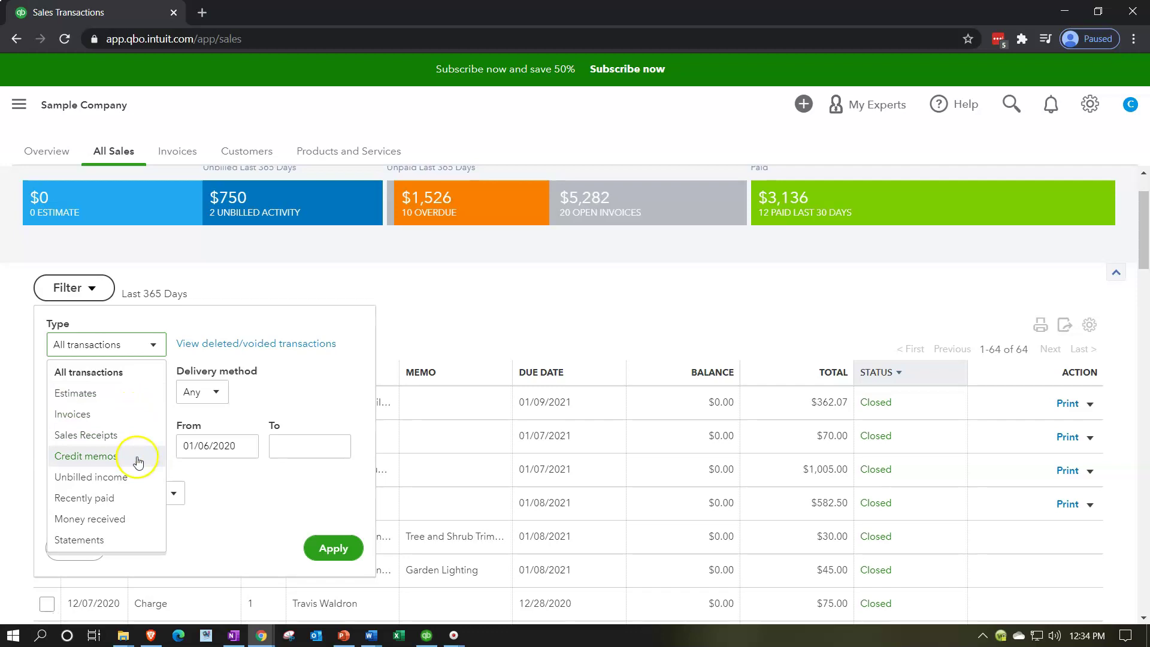
left_click(316, 407)
left_click(151, 393)
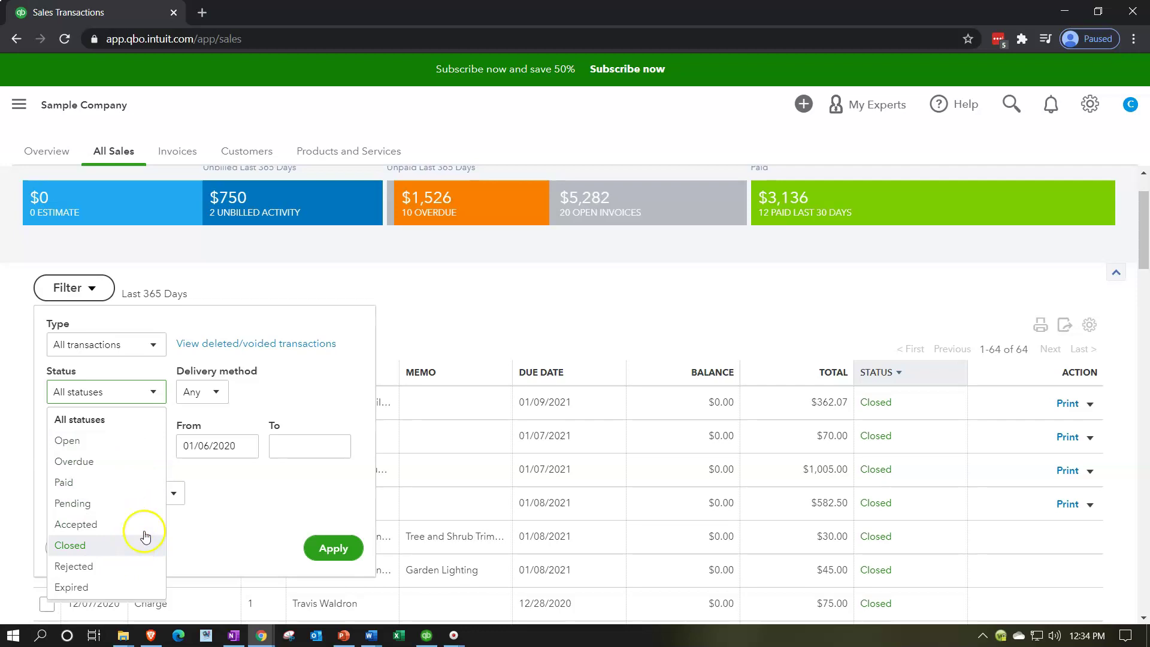
left_click(334, 388)
left_click(213, 392)
left_click(217, 393)
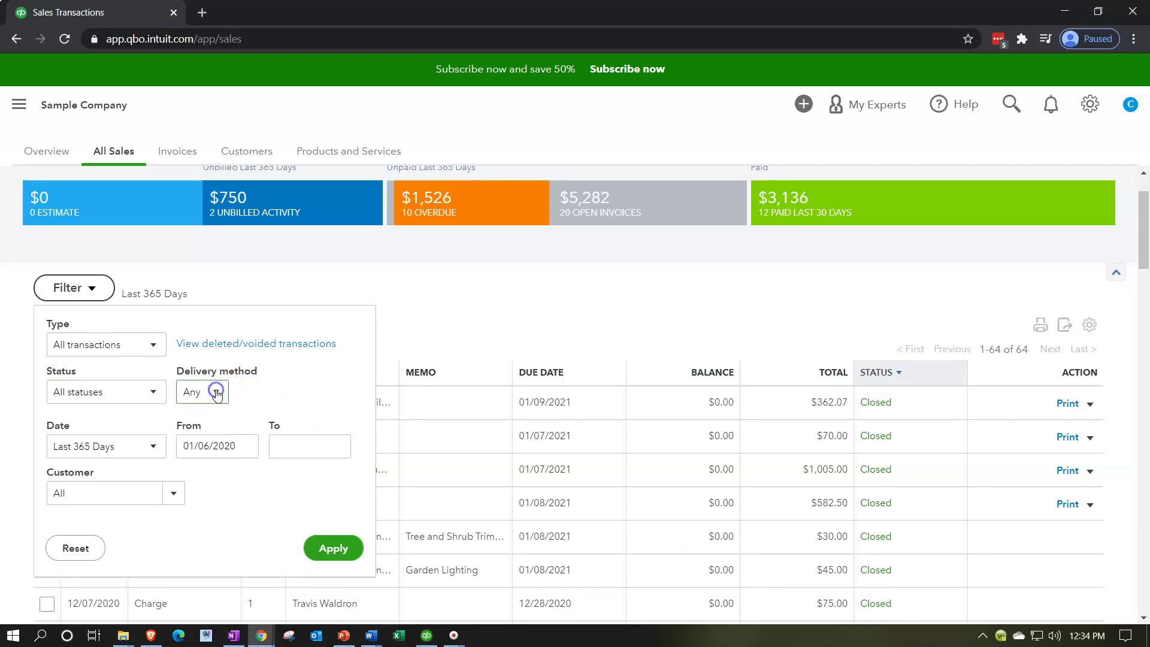
left_click(173, 493)
left_click(173, 493)
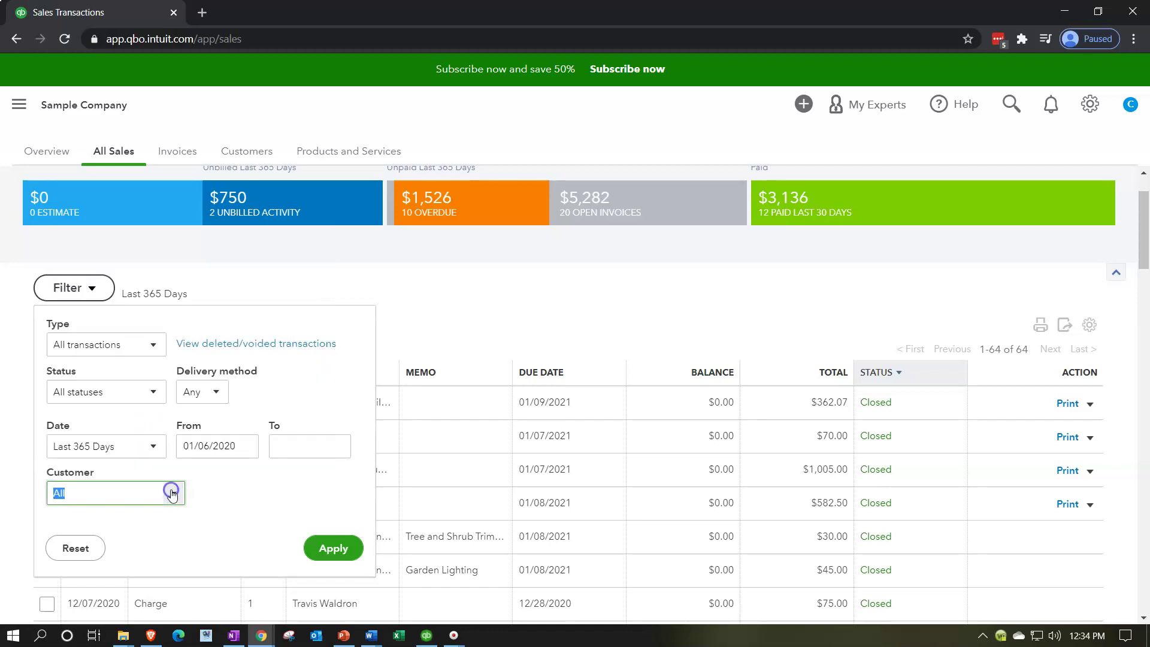
left_click(326, 548)
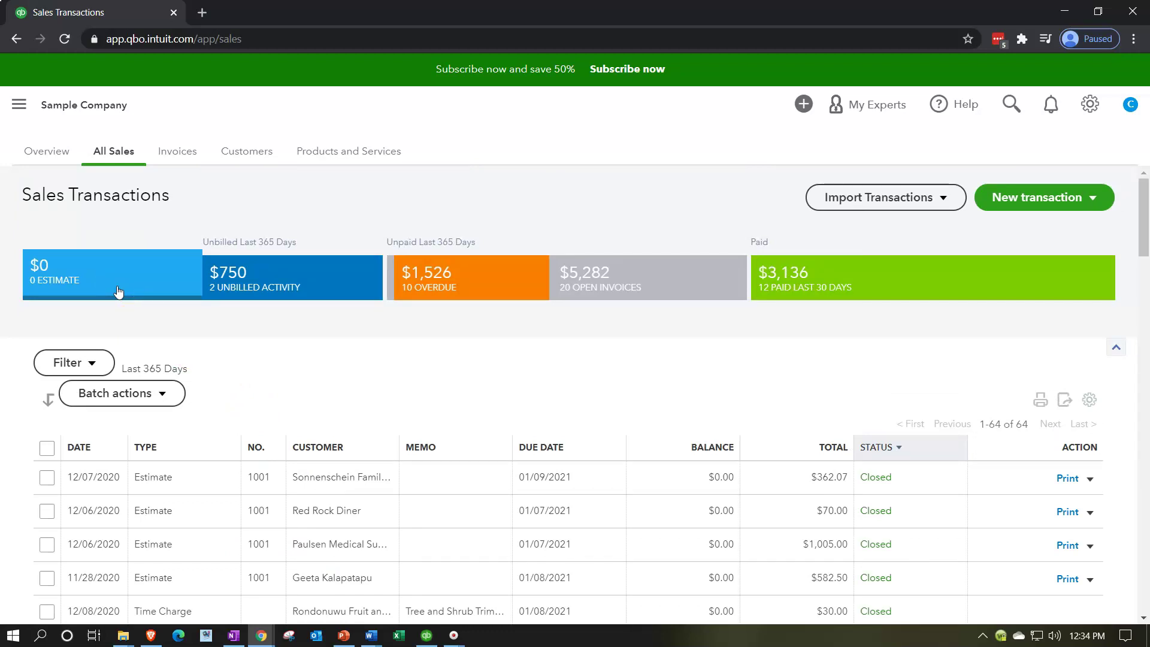
Examine the unbilled activity, overdue, open invoices and paid summary blocks above the sales transactions.
left_click(282, 293)
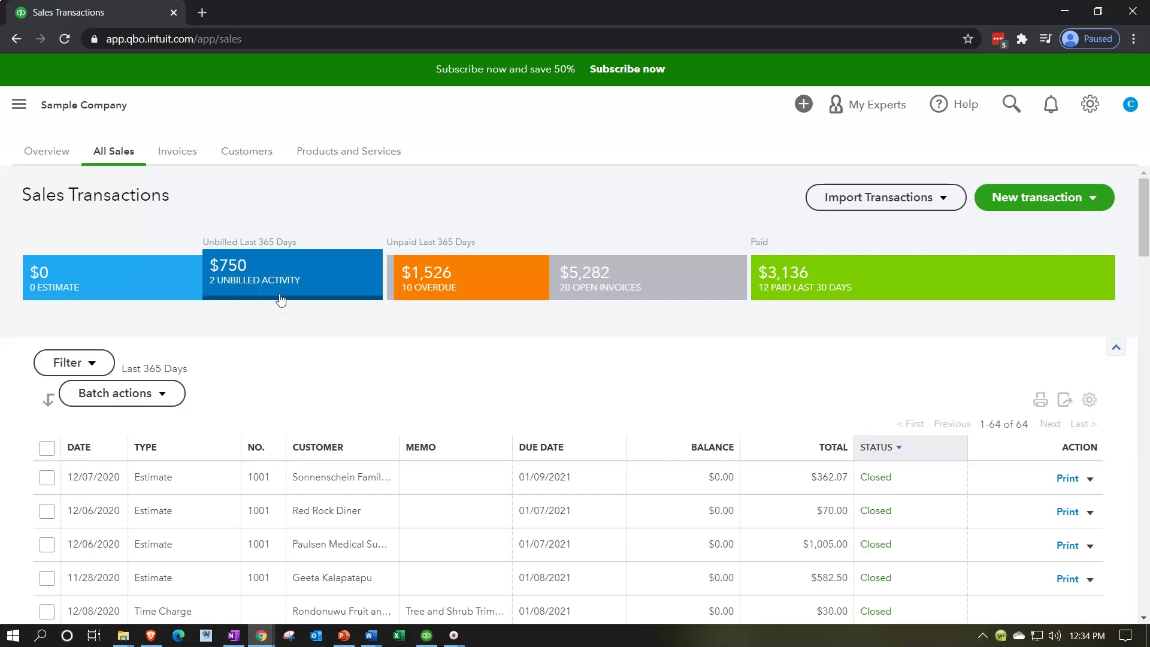
left_click(437, 298)
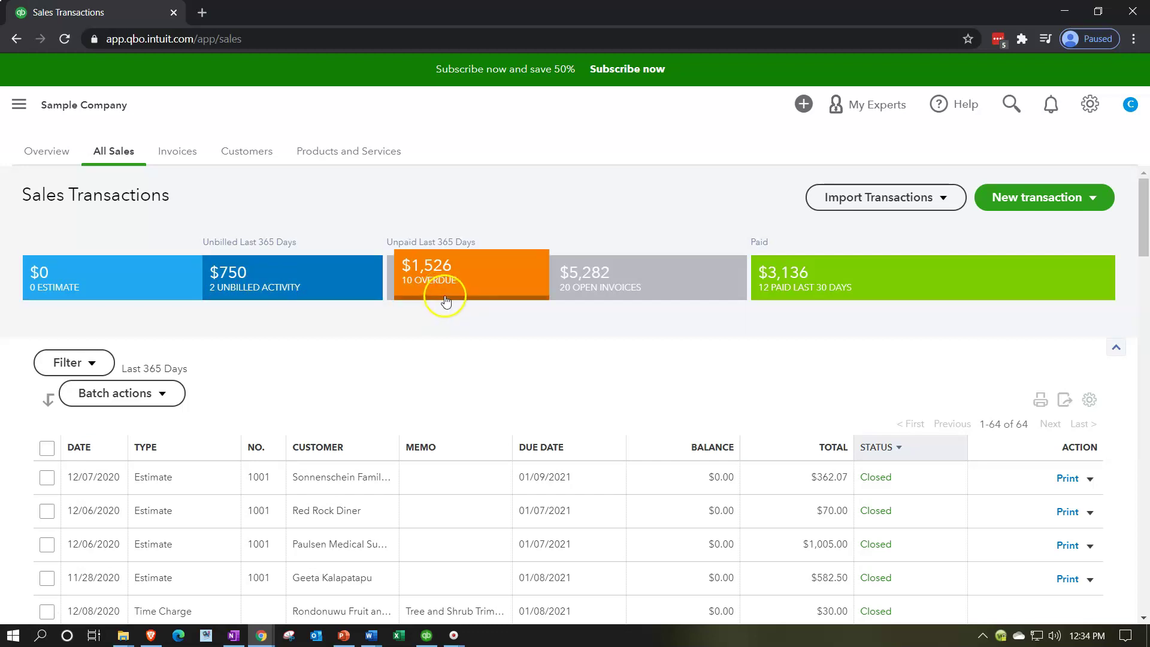
left_click(589, 300)
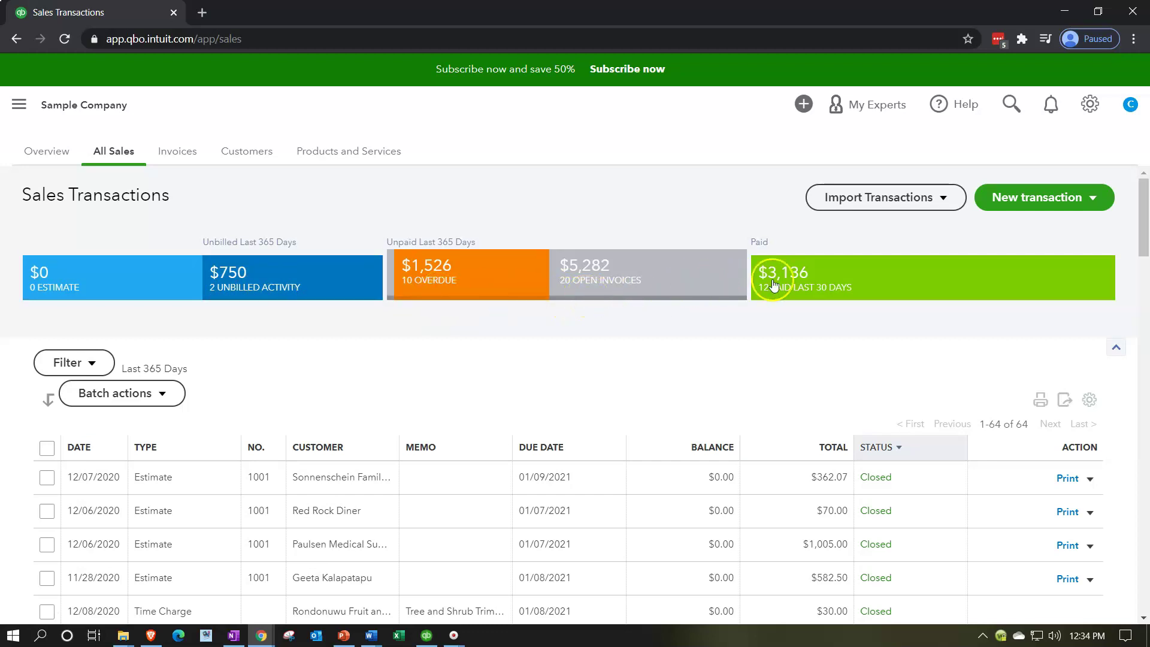
left_click(819, 291)
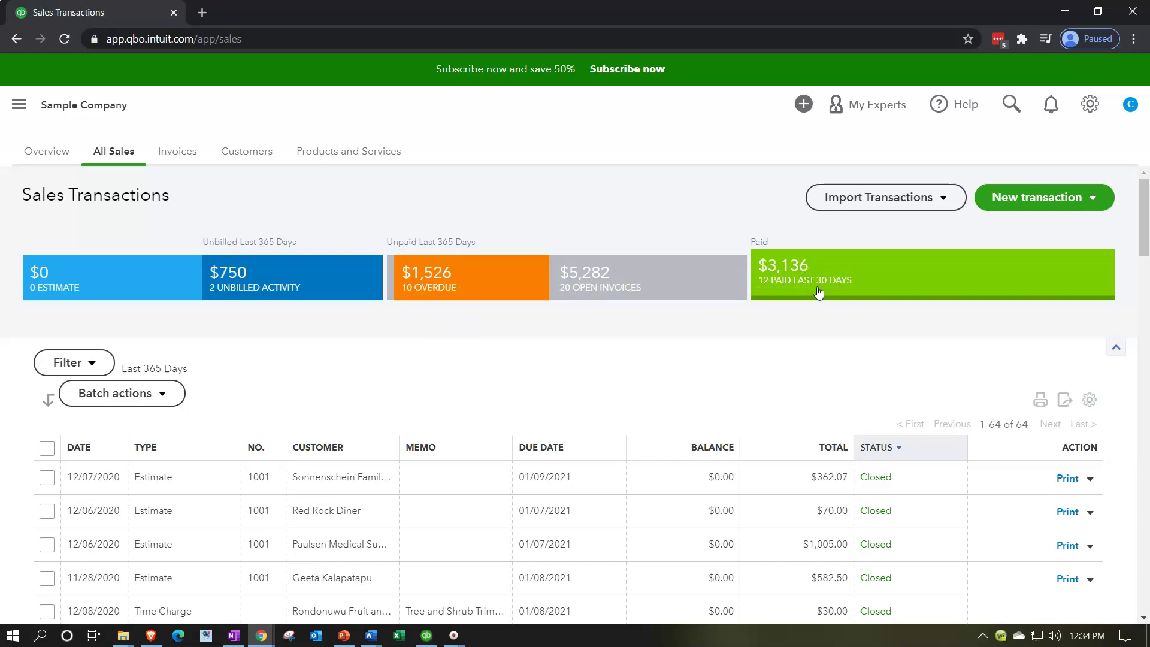
left_click(820, 293)
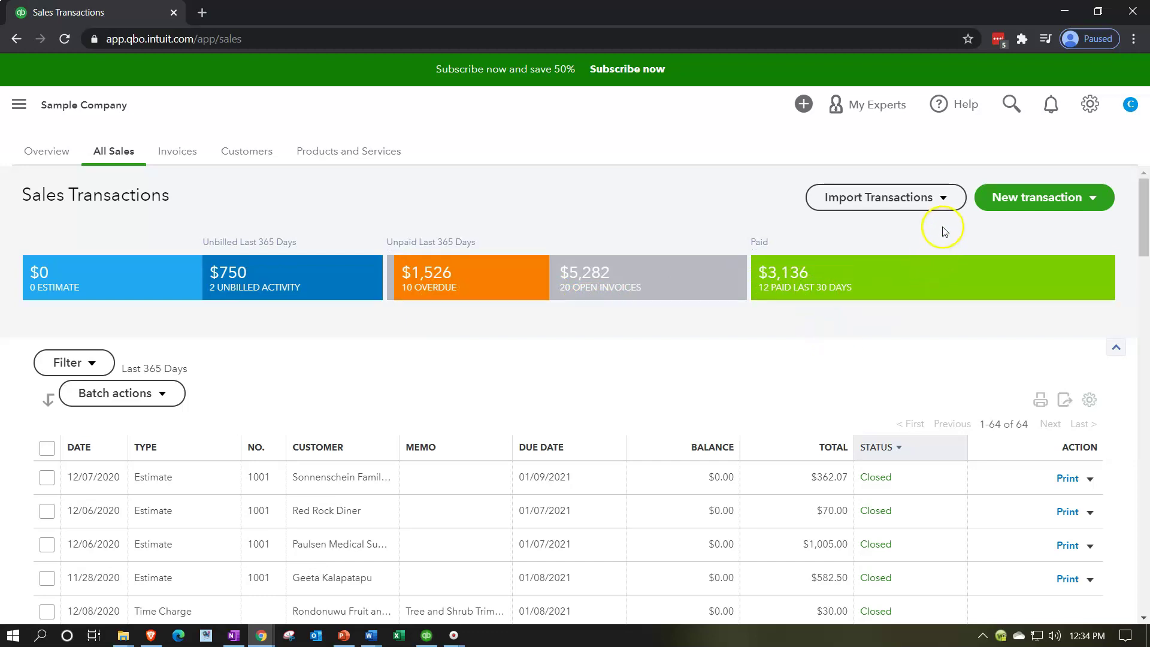
Review the import options and the new transaction types offered on the Sales Transactions page.
left_click(953, 199)
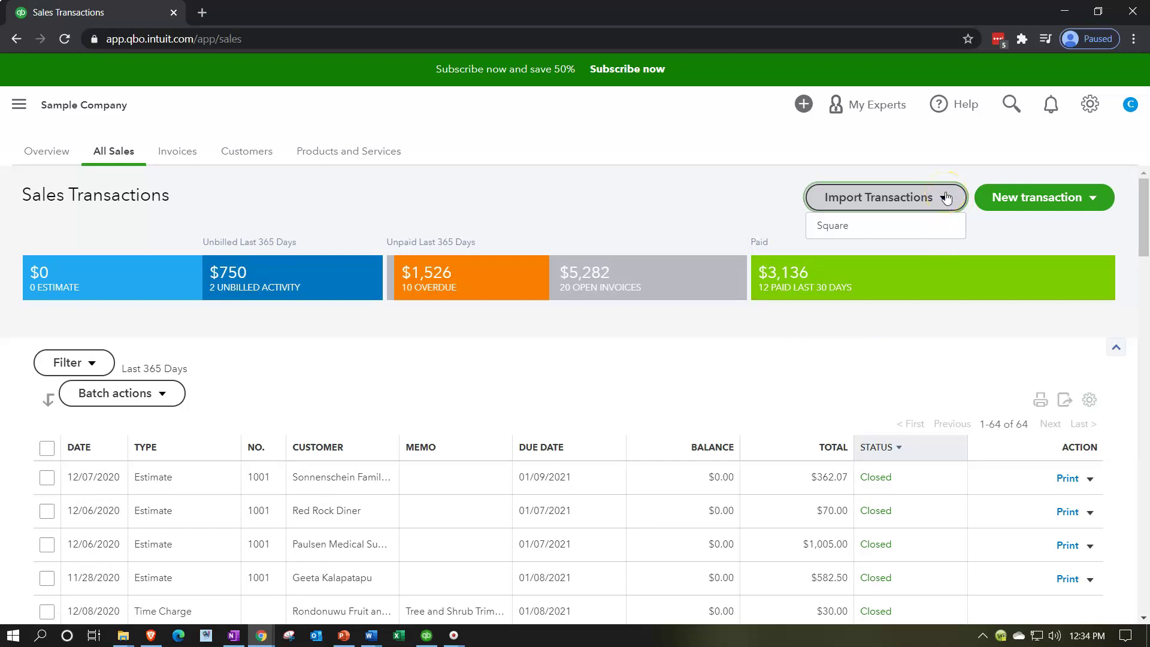
left_click(1102, 198)
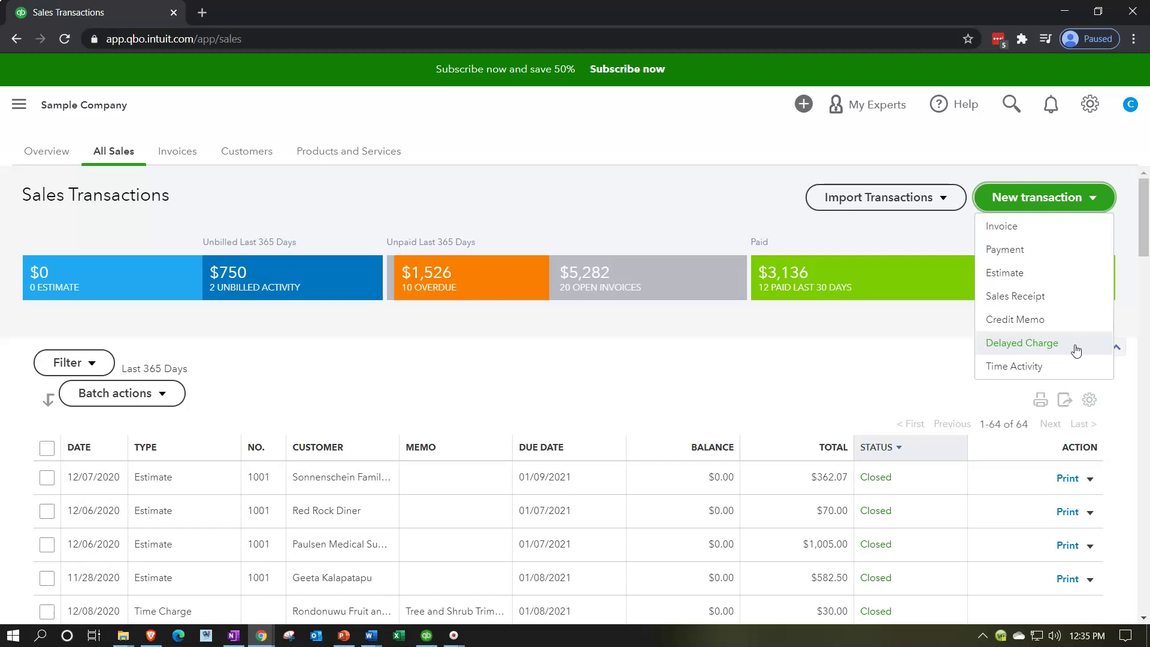
left_click(881, 375)
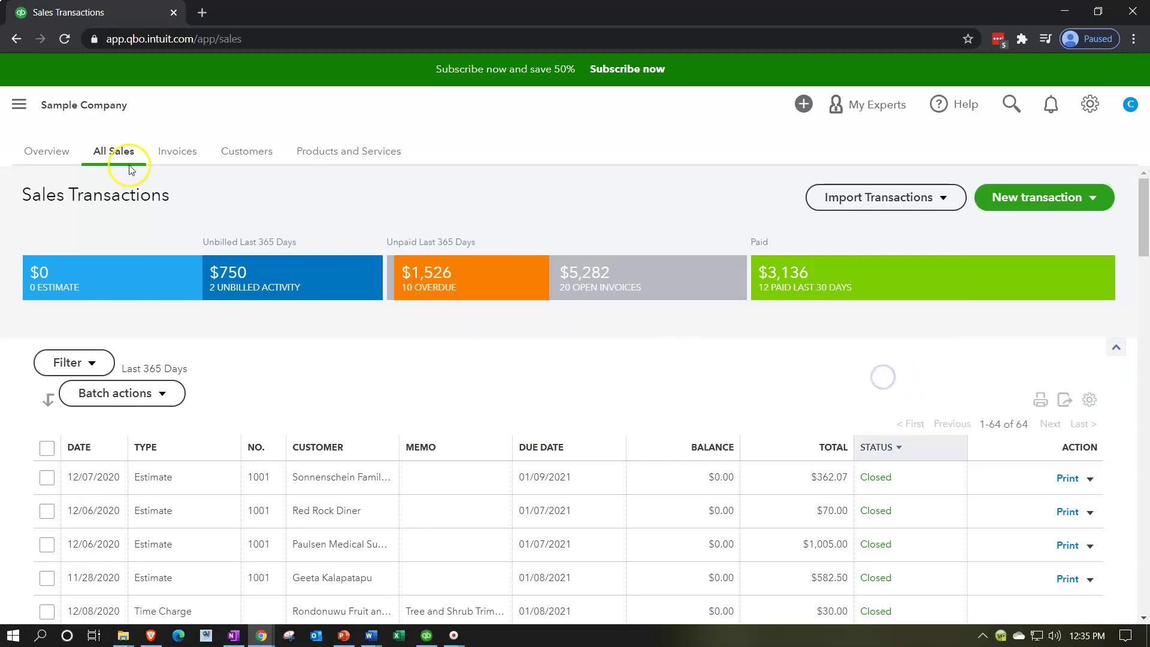
Expand the navigation to compare the customer forms available for new transactions, and collapse it again.
left_click(25, 113)
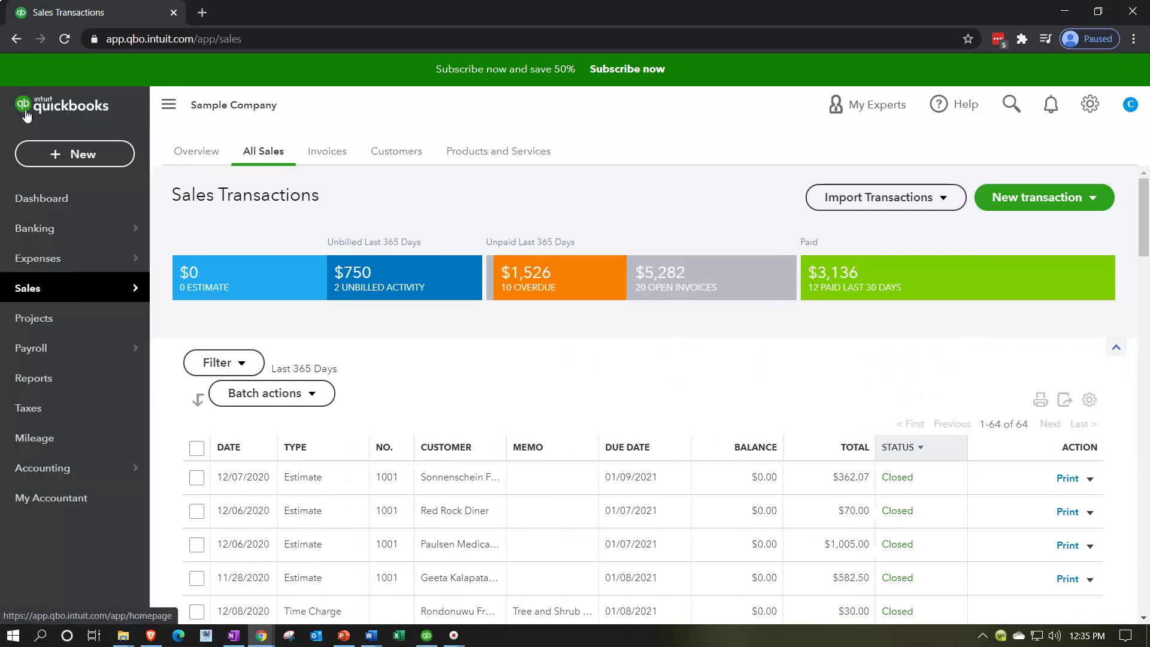
left_click(71, 154)
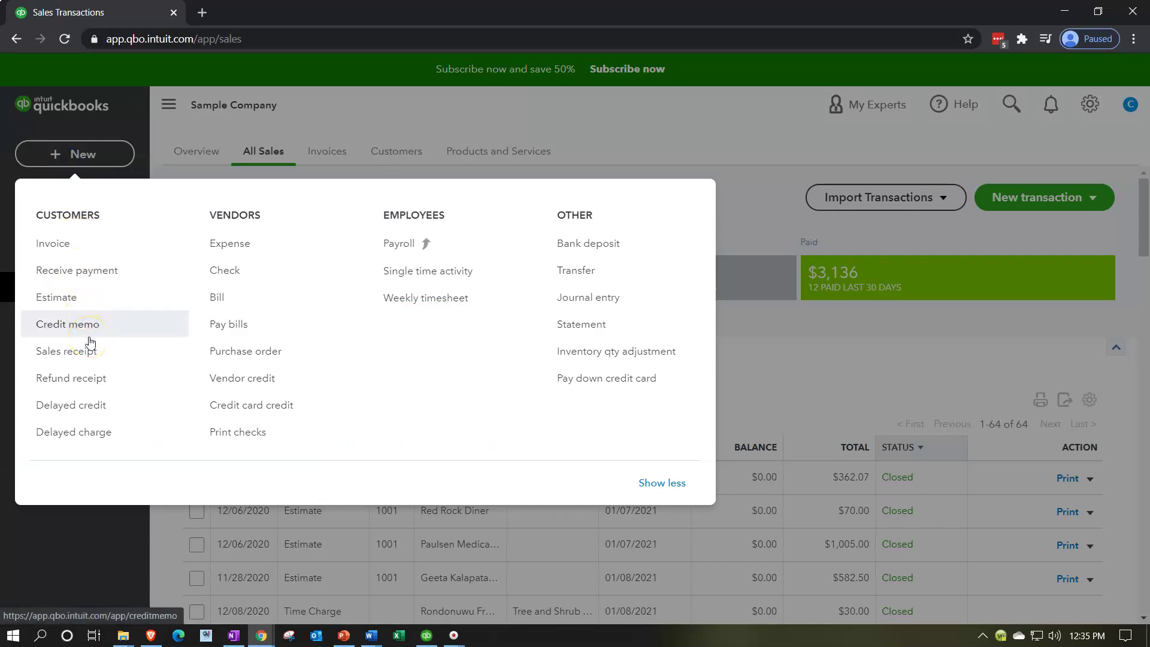
left_click(169, 107)
left_click(168, 107)
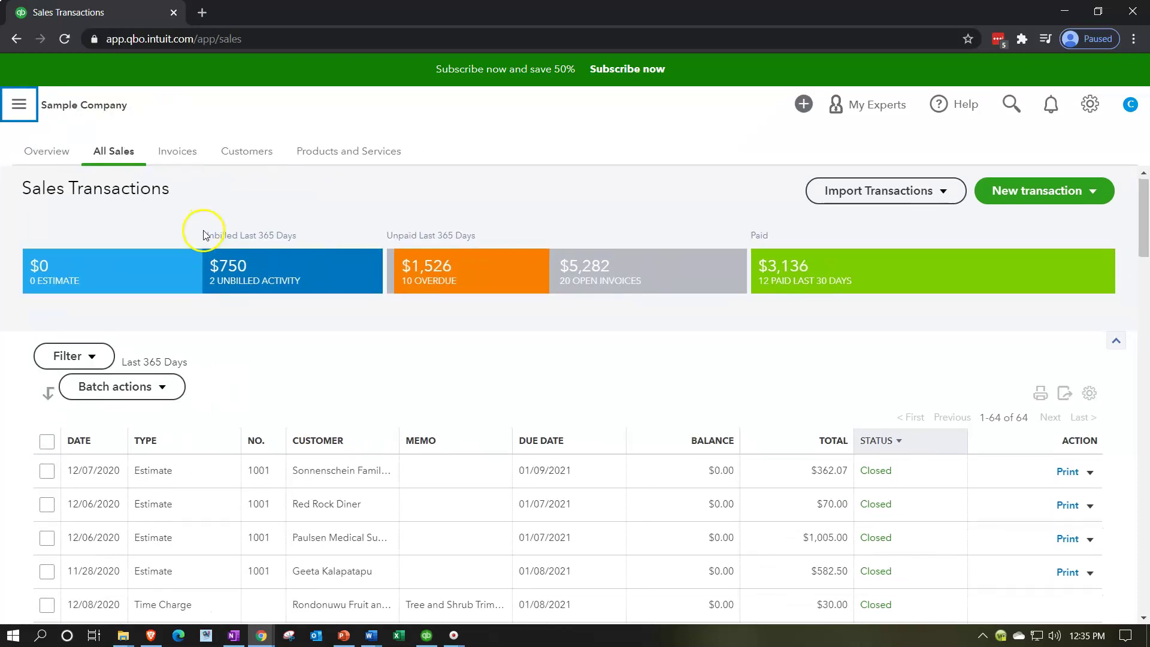
Select all listed sales transactions, review the batch actions available for them, and clear the selection.
scroll(198, 299, "down", 1)
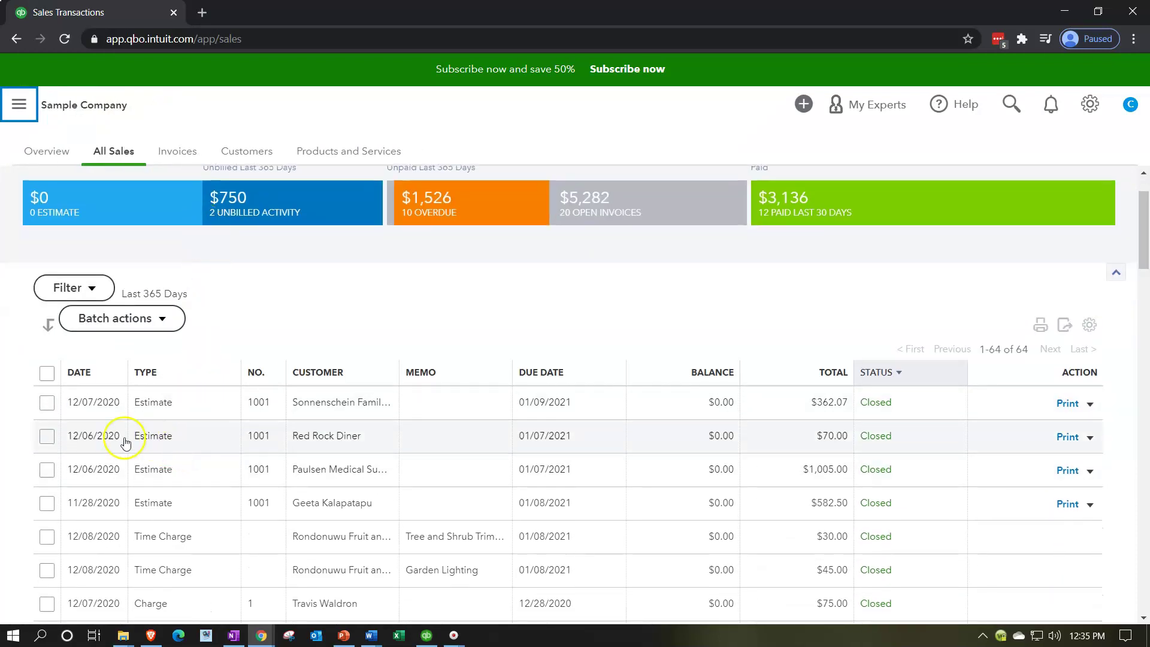
left_click(46, 402)
left_click(48, 435)
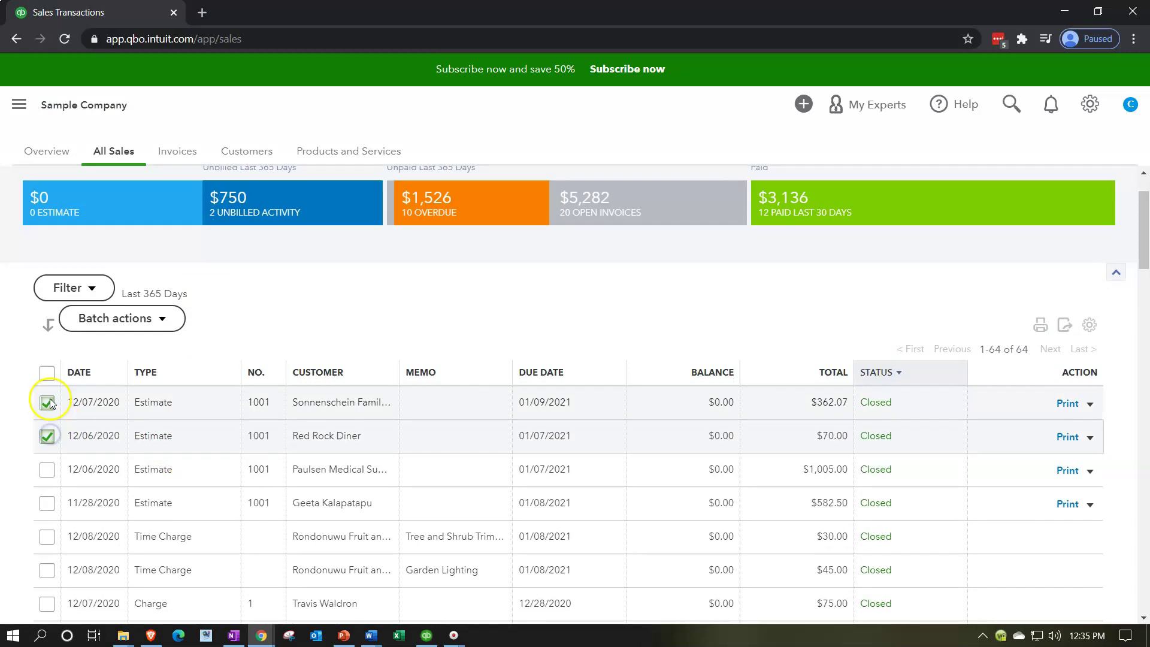
left_click(47, 372)
left_click(158, 329)
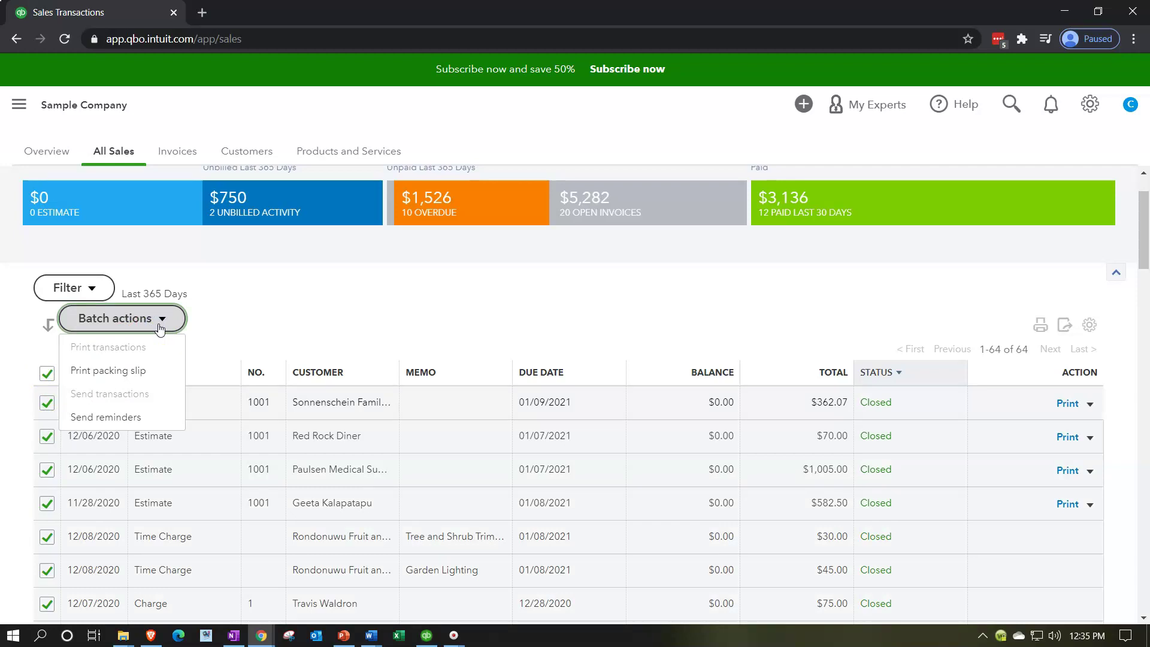
left_click(270, 321)
left_click(45, 372)
Sort the sales transactions by date, and re-sort them by type in ascending order.
scroll(96, 412, "down", 2)
scroll(99, 413, "down", 1)
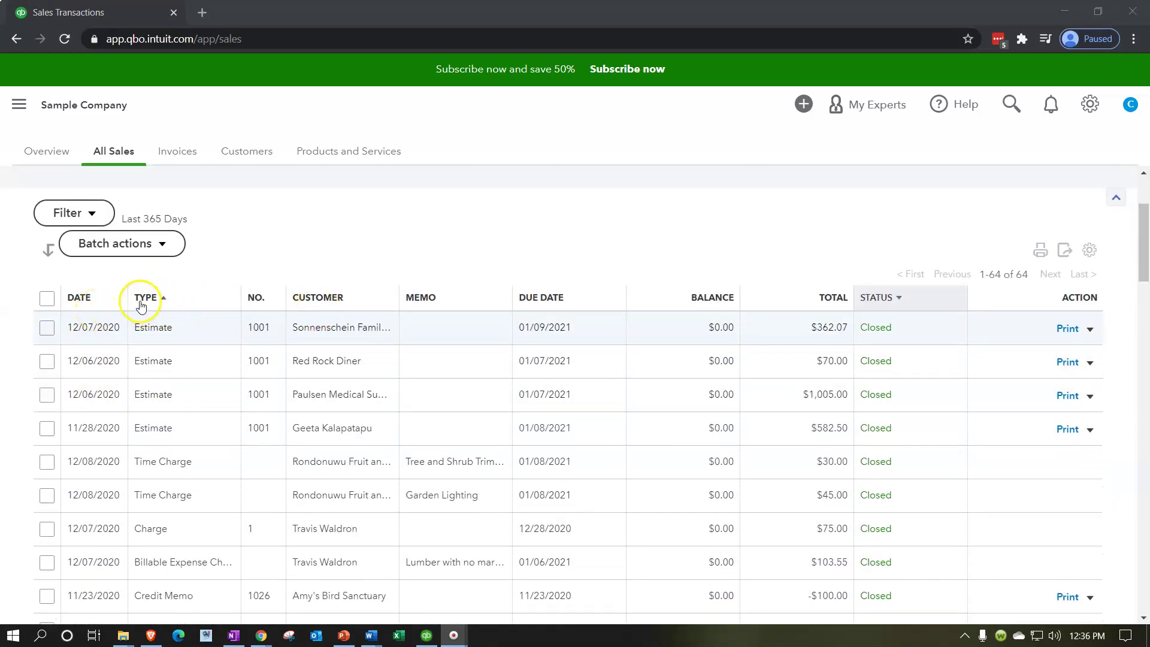
left_click(116, 304)
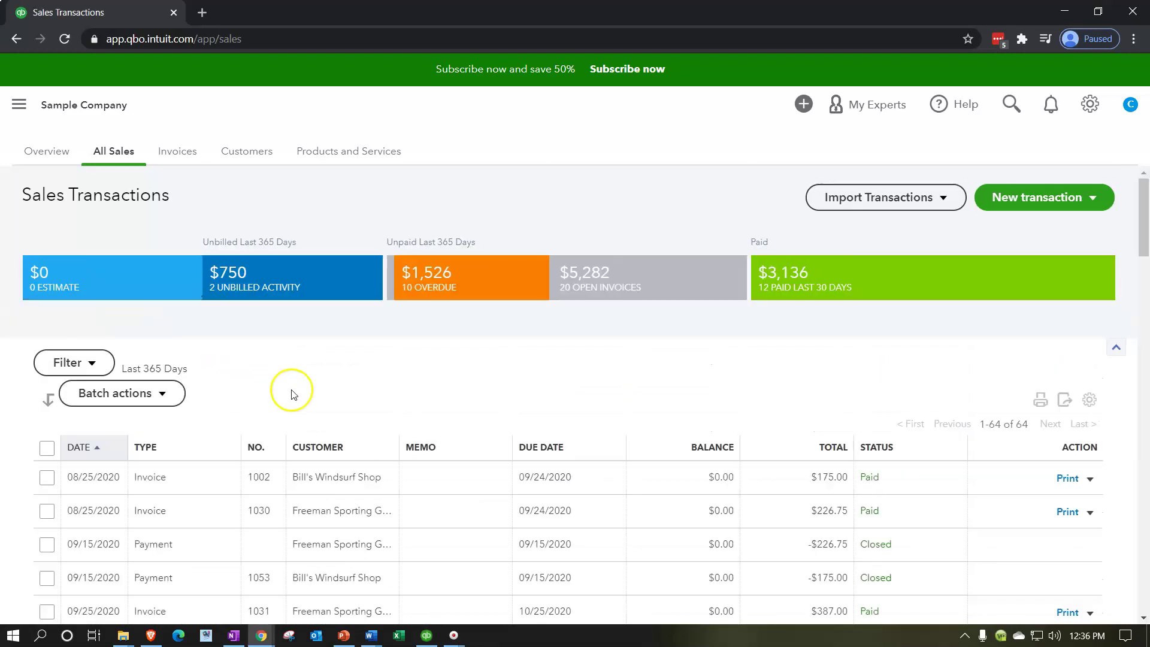
scroll(312, 393, "down", 1)
left_click(198, 384)
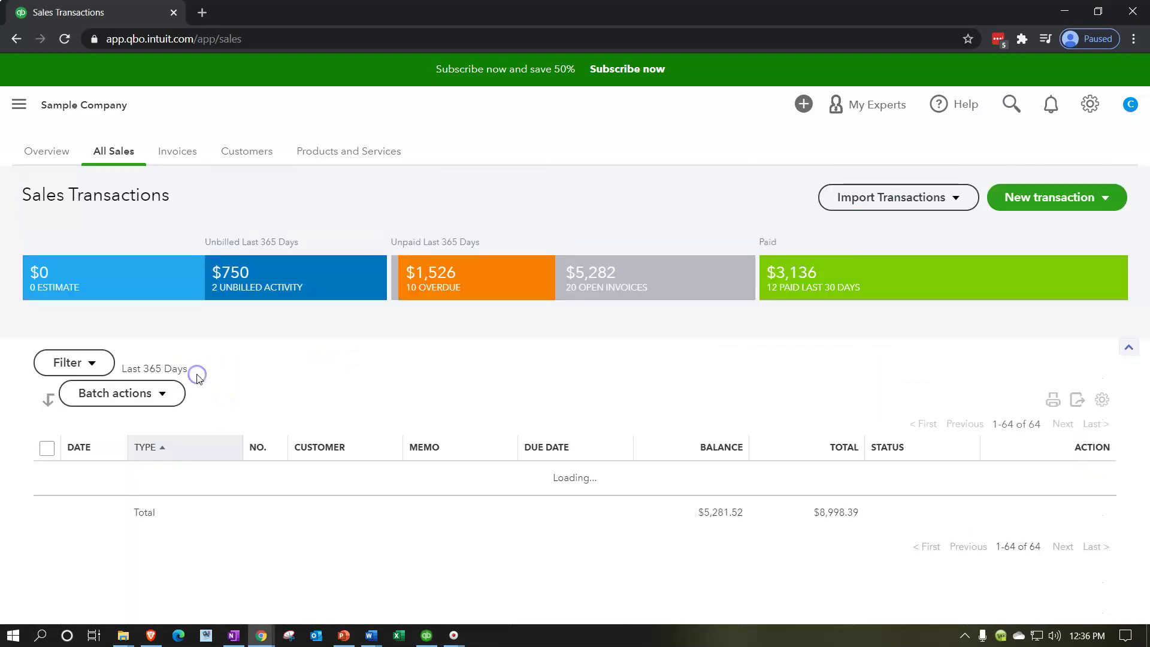
Examine the estimates, charges, billable expense charges and time charges in the type-sorted list, including their statuses and available actions.
scroll(199, 378, "down", 3)
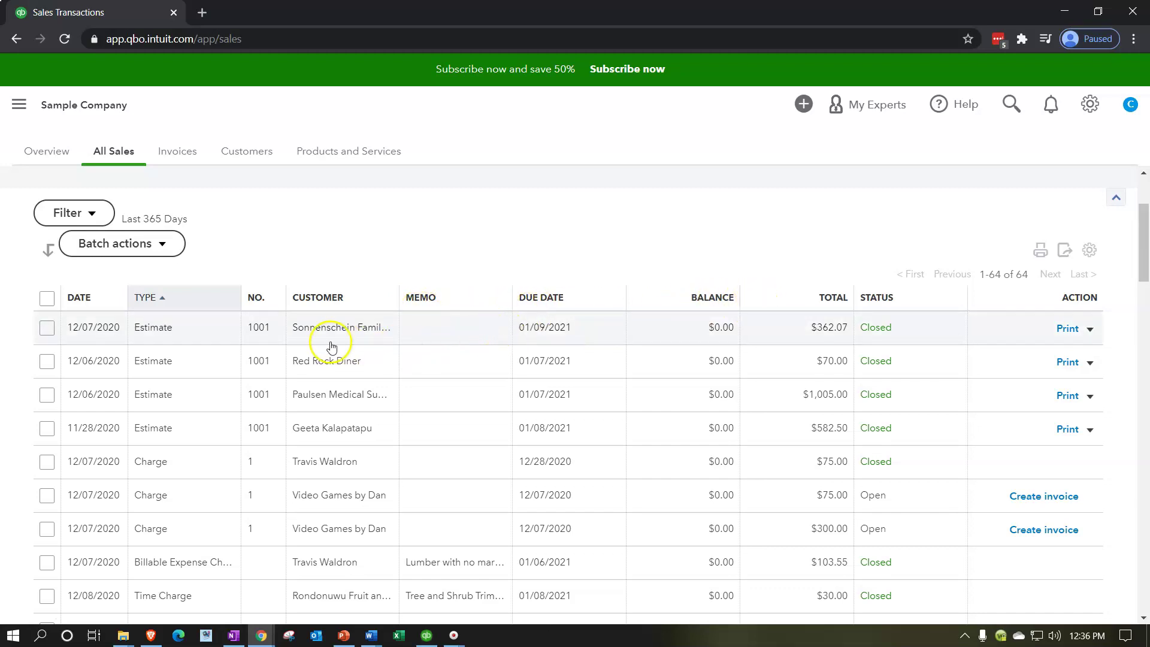
scroll(324, 345, "down", 1)
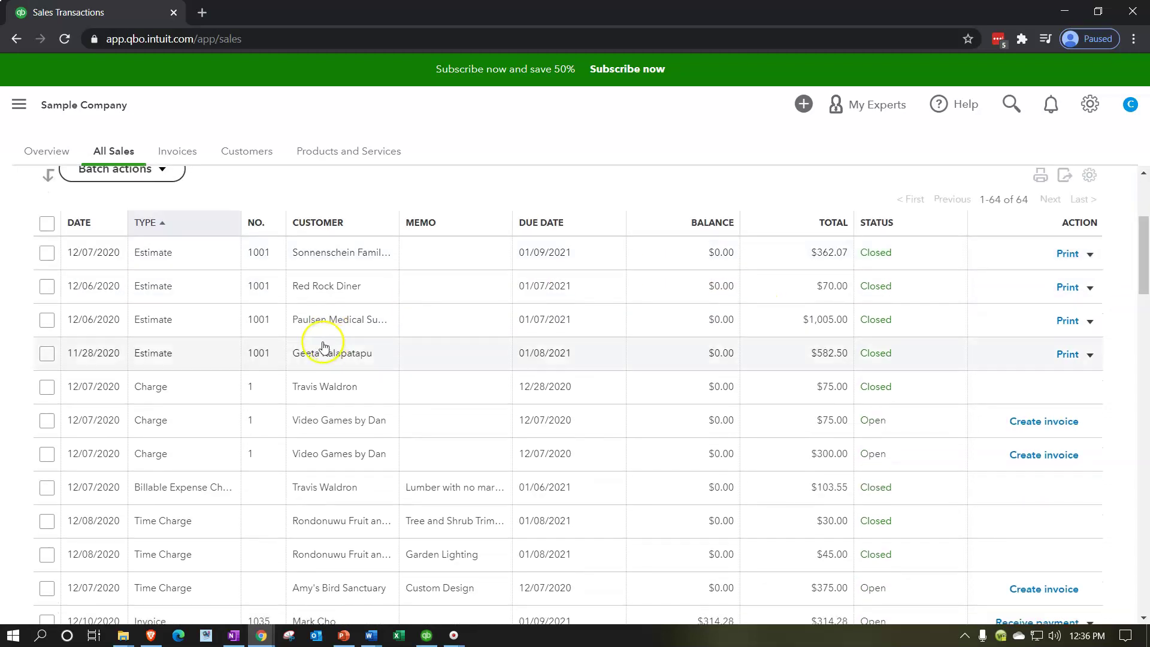
left_click(214, 323)
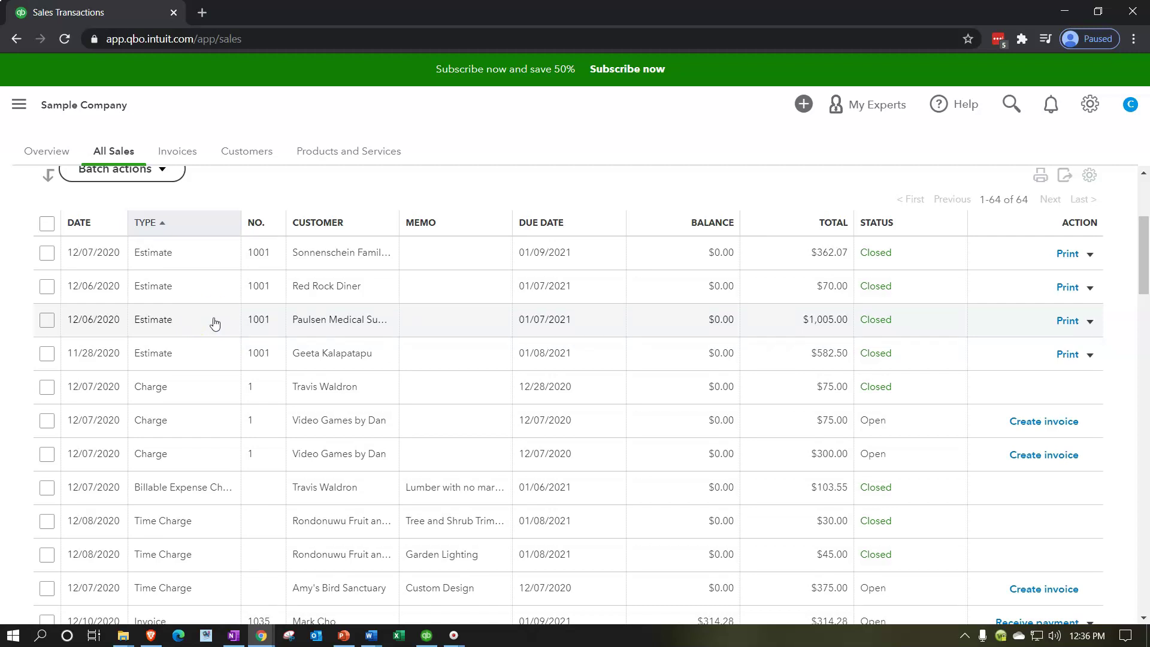
scroll(215, 323, "down", 1)
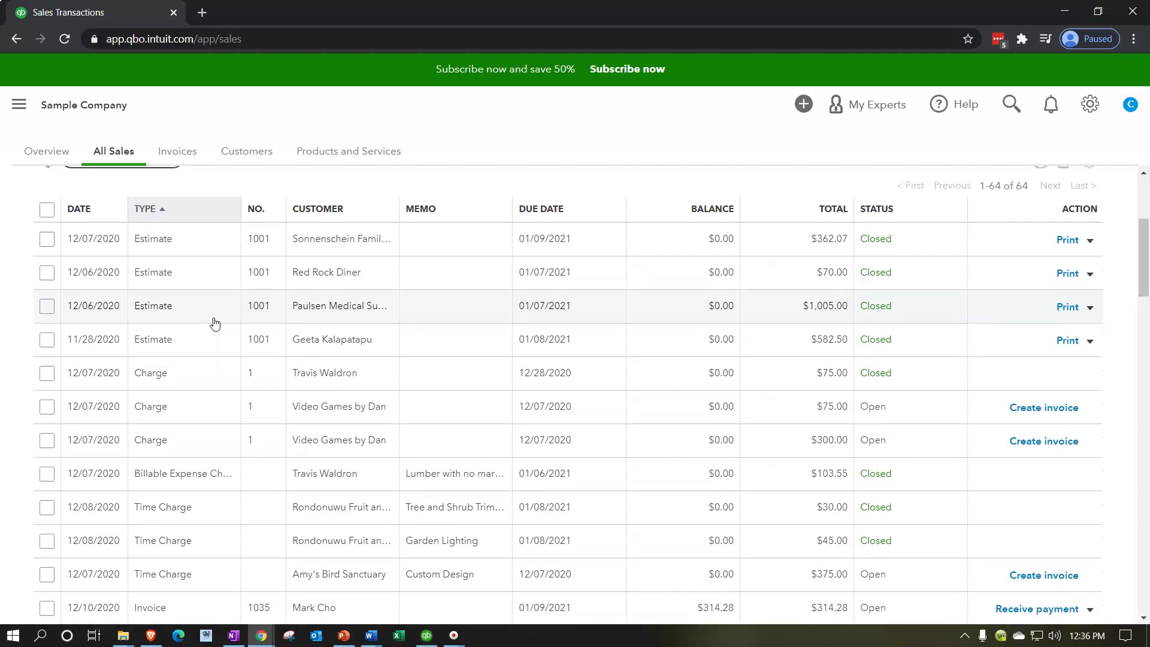
left_click(193, 282)
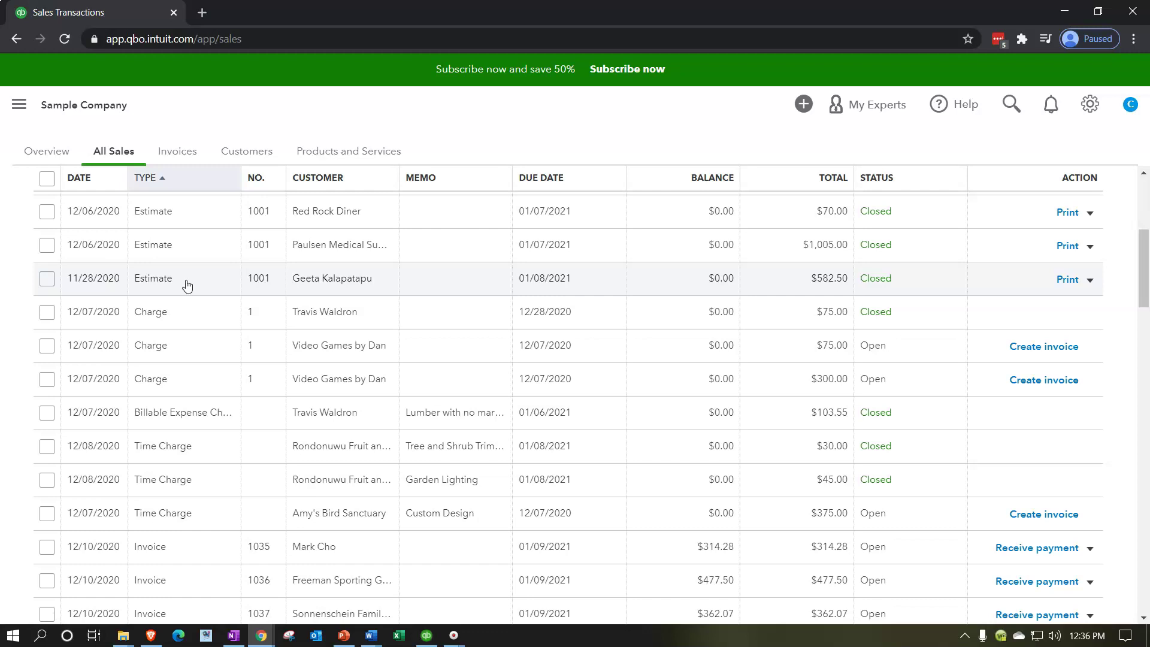
scroll(187, 285, "down", 2)
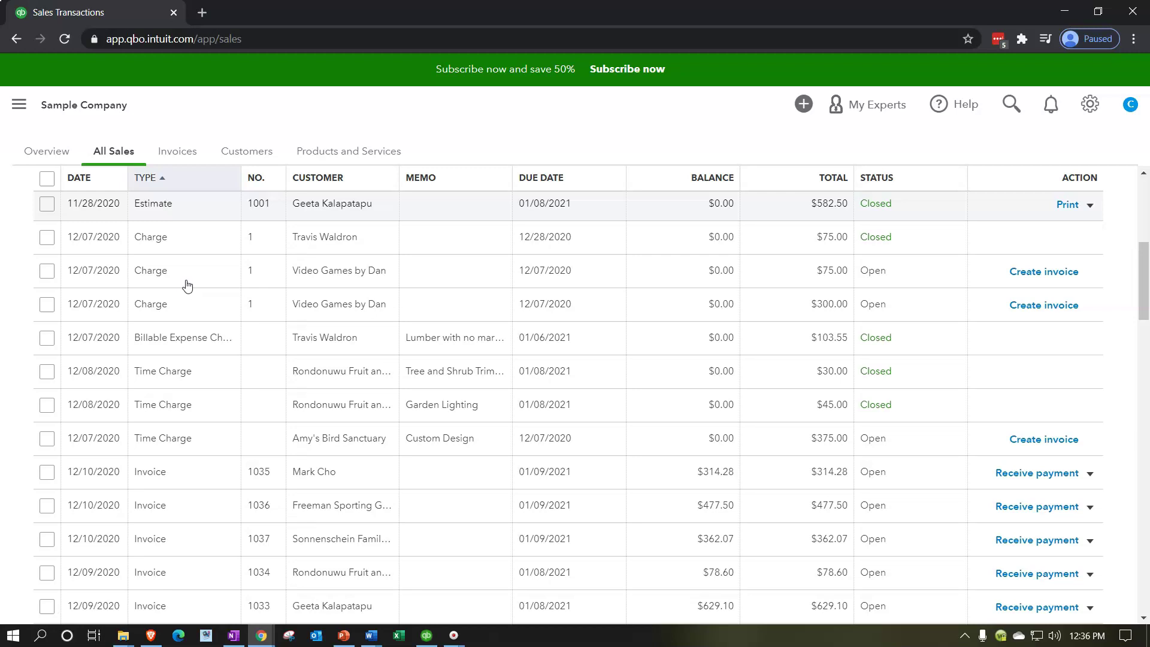
scroll(187, 284, "down", 2)
scroll(187, 288, "down", 2)
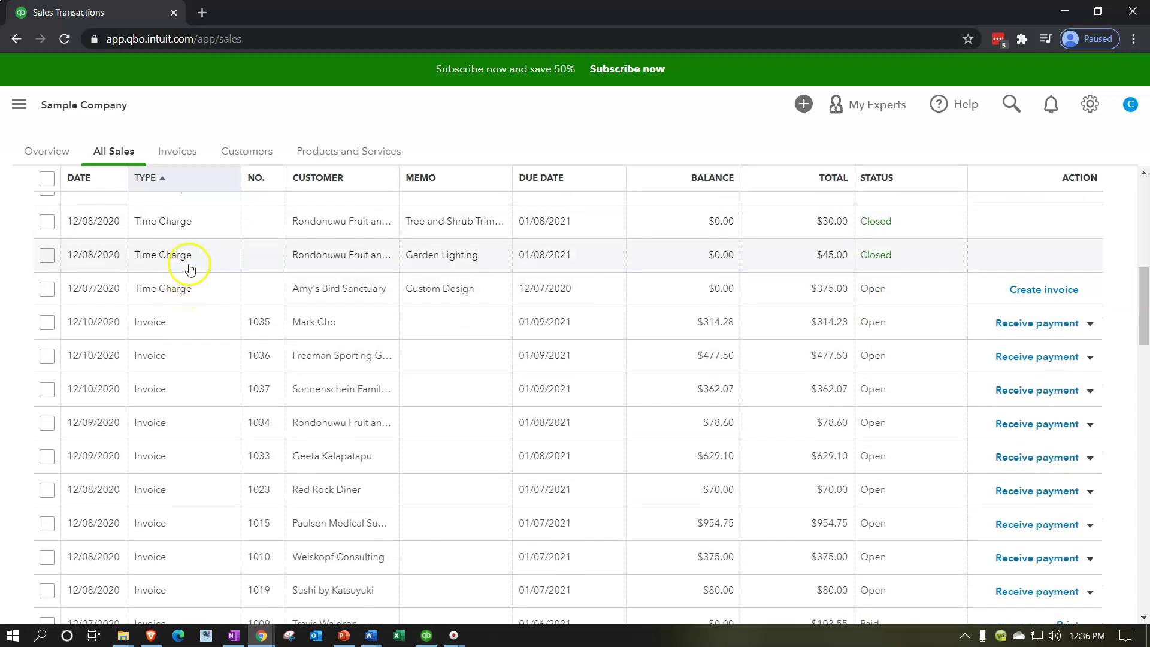
Examine the invoices, credit memo, payments, sales receipts and refund in the rest of the type-sorted sales list.
scroll(199, 298, "down", 2)
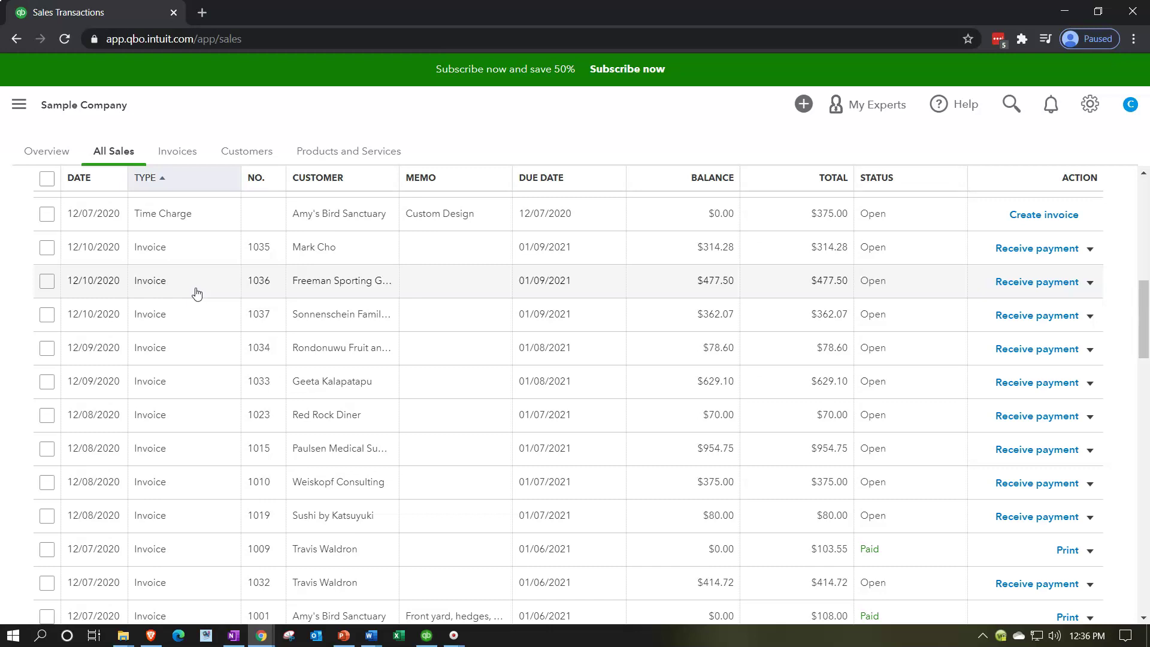
scroll(196, 293, "down", 5)
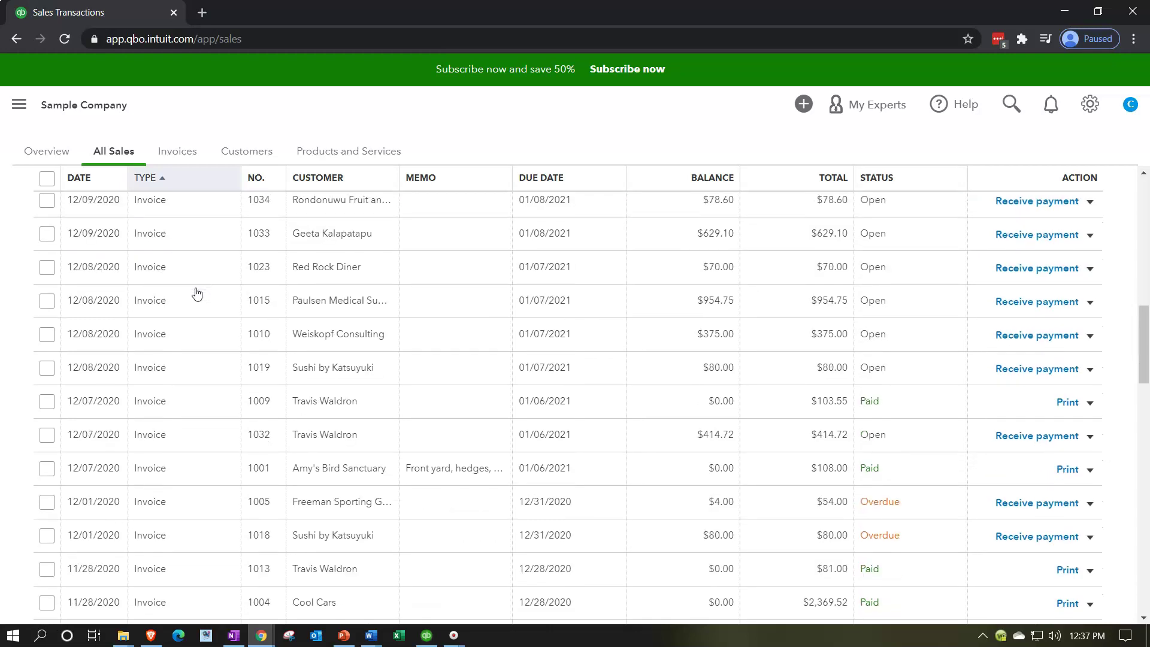
scroll(196, 292, "down", 9)
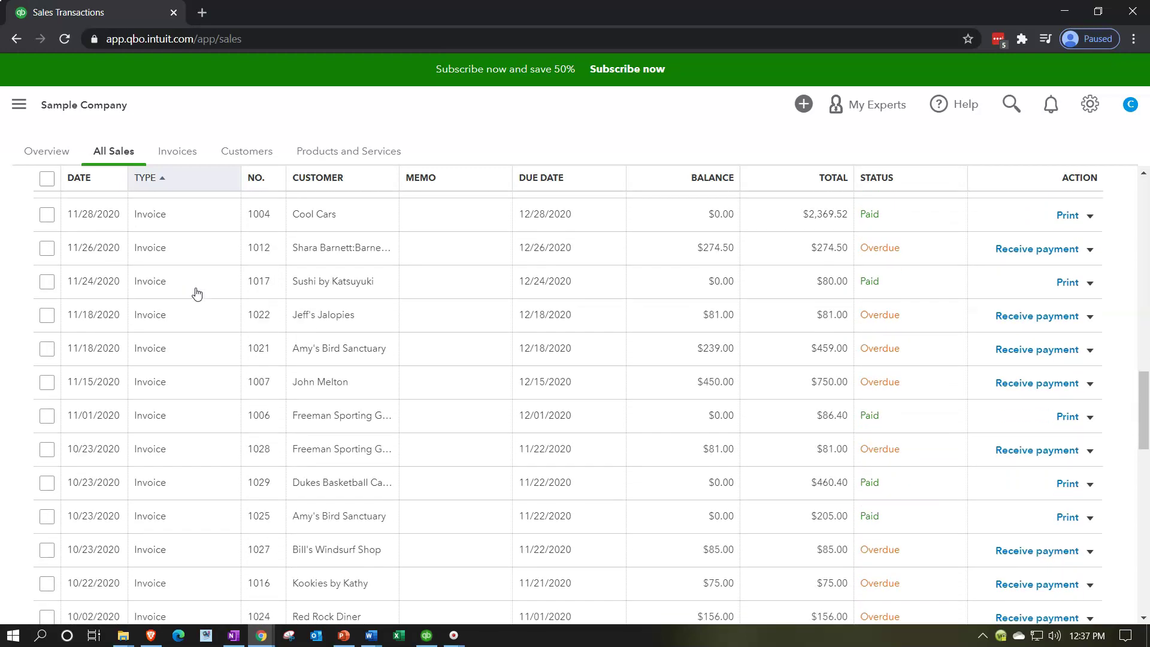
scroll(196, 292, "down", 3)
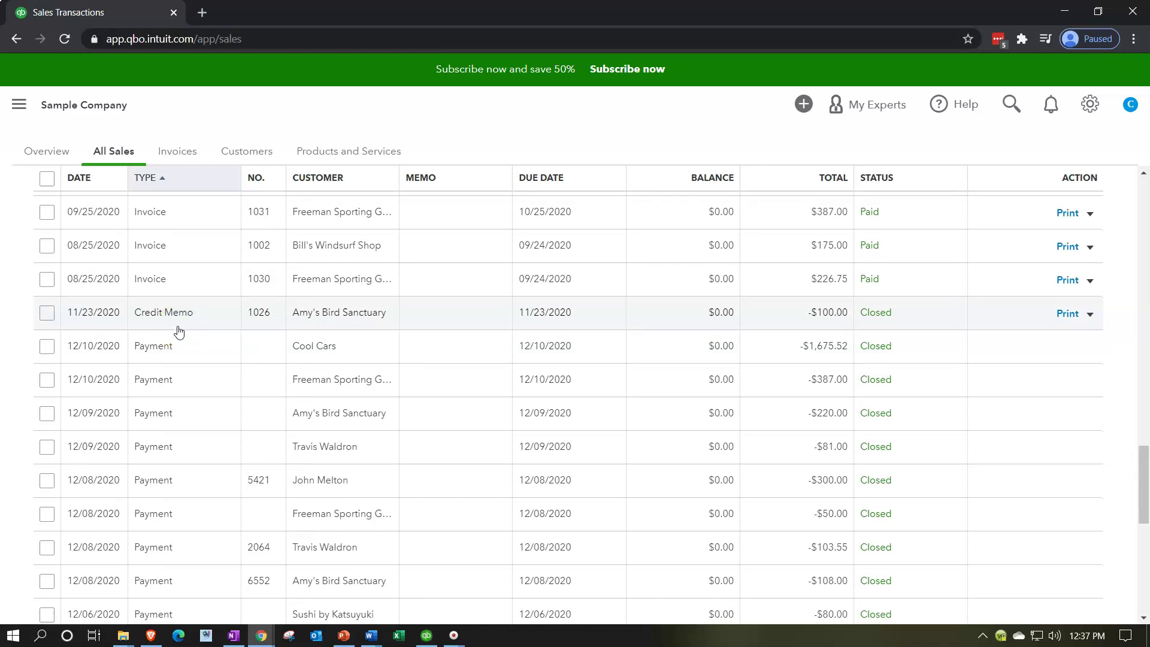
scroll(178, 332, "down", 4)
scroll(179, 332, "down", 3)
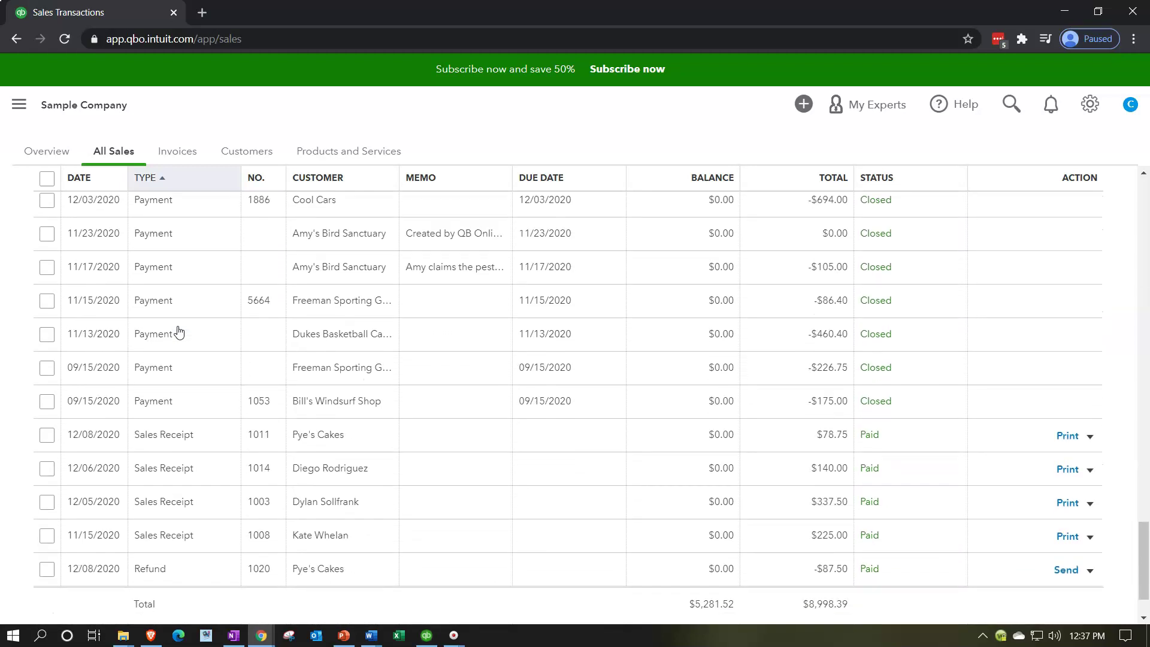
left_click(179, 379)
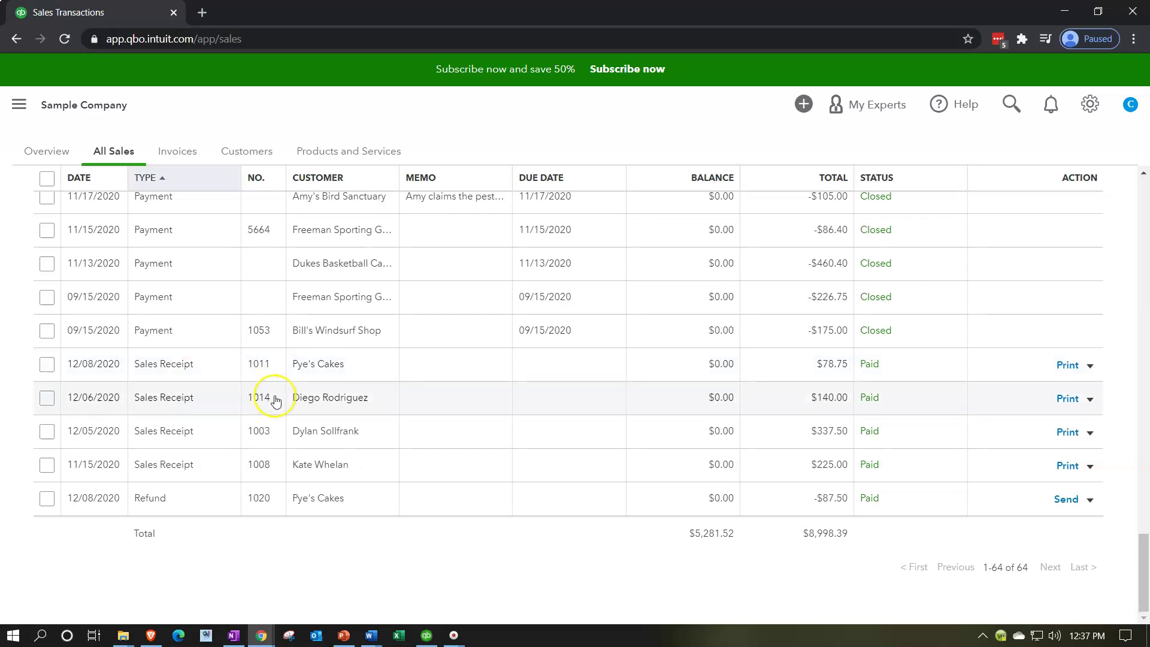
scroll(276, 399, "up", 15)
scroll(276, 400, "up", 15)
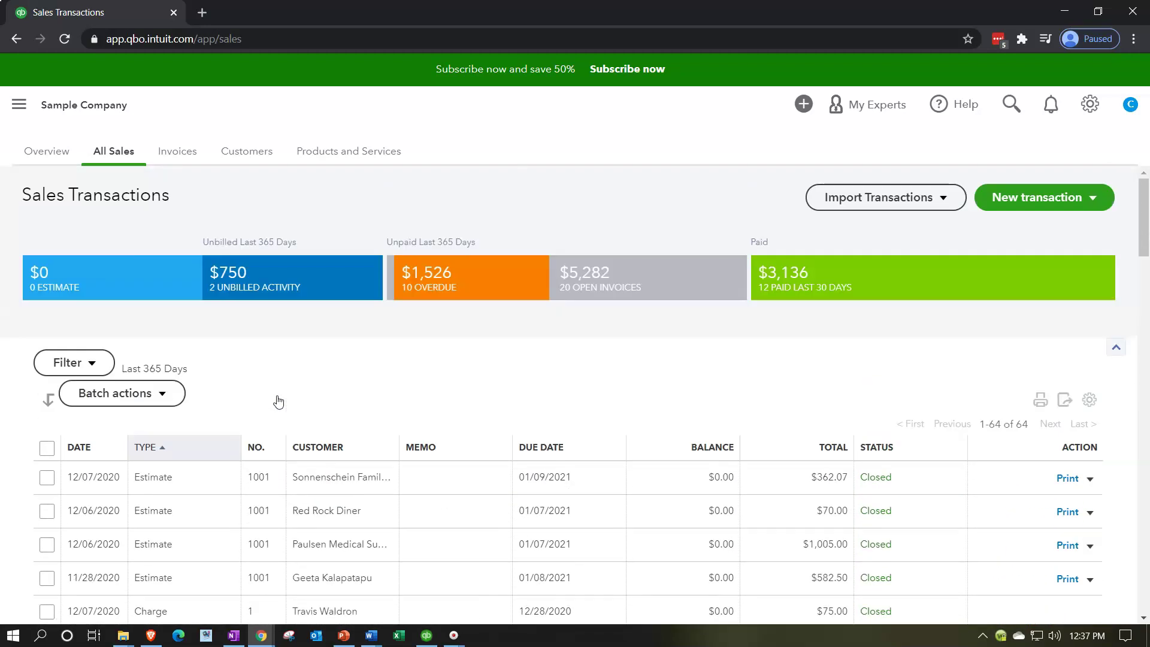
Open the Invoices page and examine its unpaid and paid summary bars and the invoice list.
left_click(186, 158)
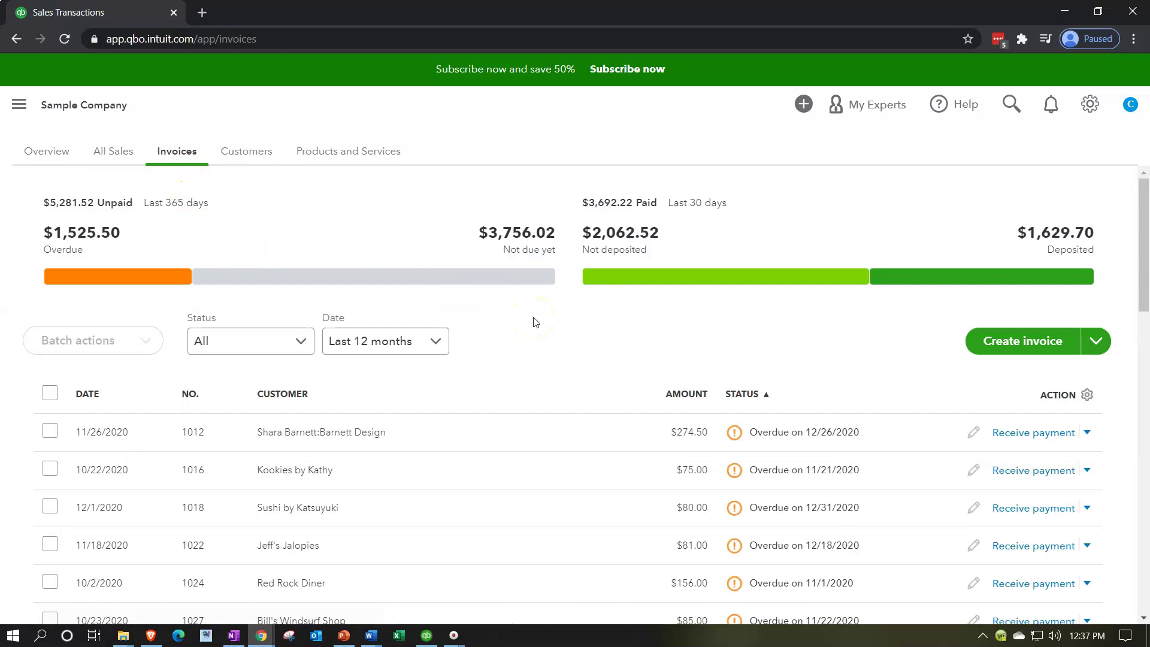
left_click(435, 391)
scroll(587, 343, "down", 1)
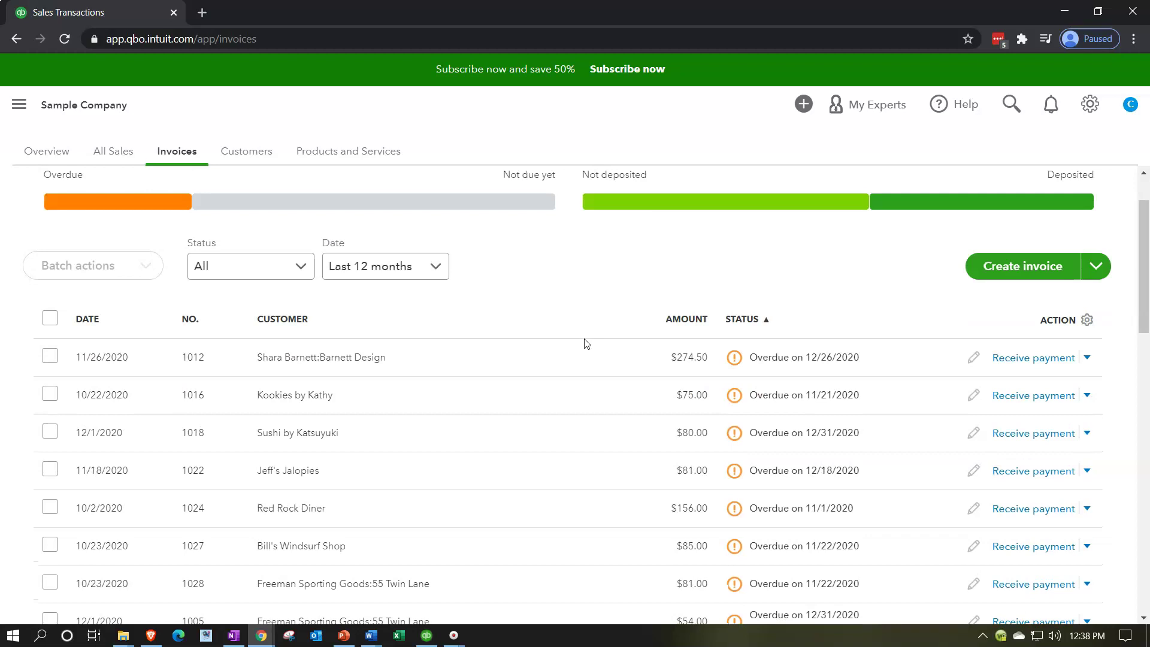
left_click(559, 353)
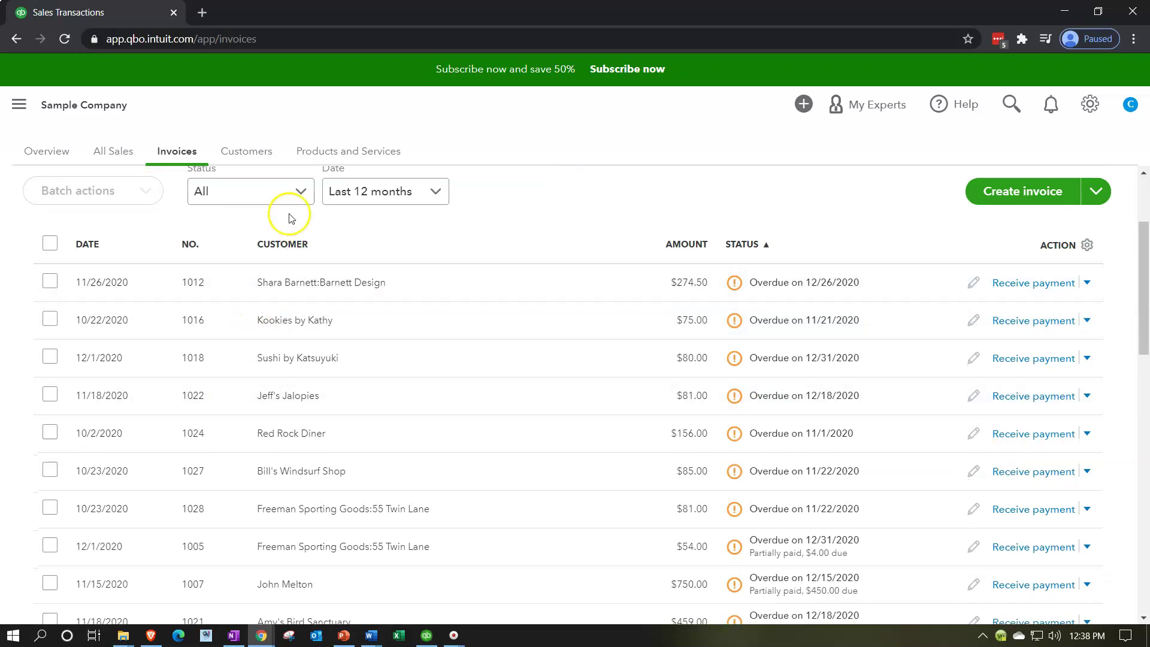
Filter the invoices by the Overdue status and look through the matching invoices.
scroll(294, 322, "down", 1)
scroll(294, 322, "up", 1)
left_click(300, 266)
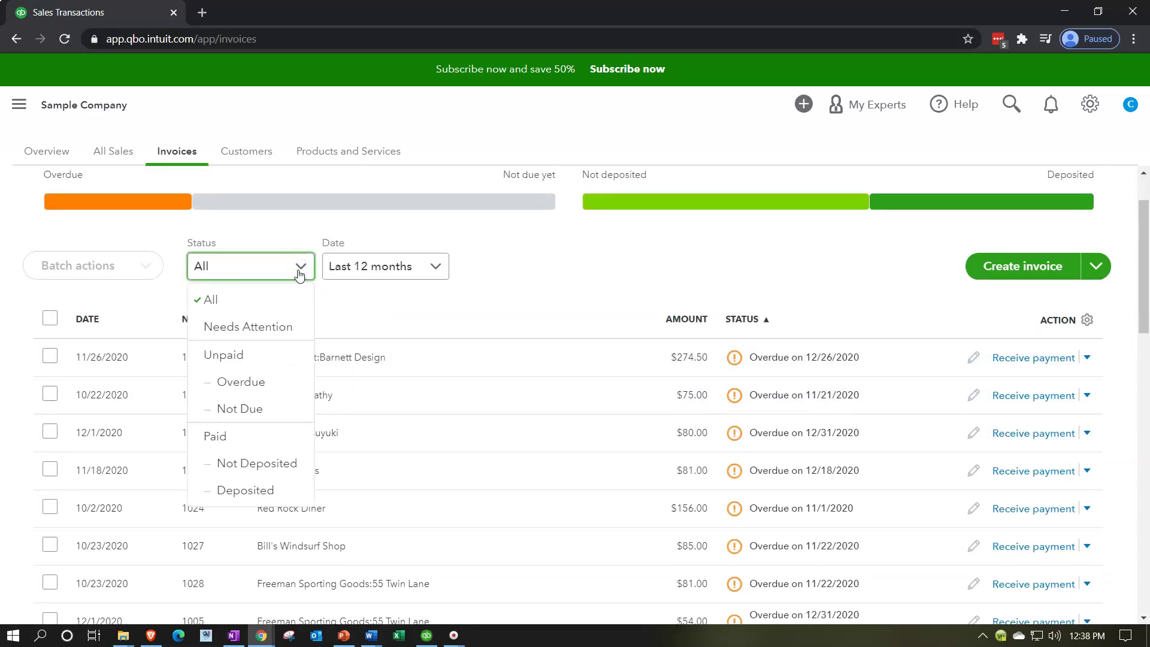
left_click(276, 388)
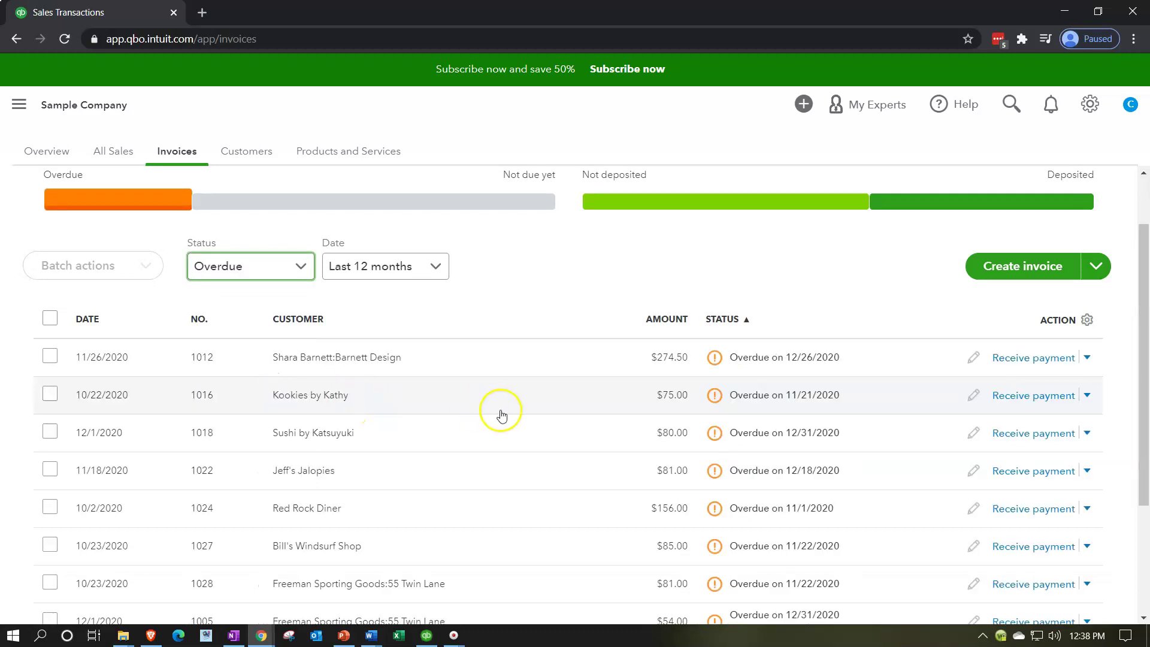
scroll(502, 414, "down", 3)
scroll(504, 416, "up", 3)
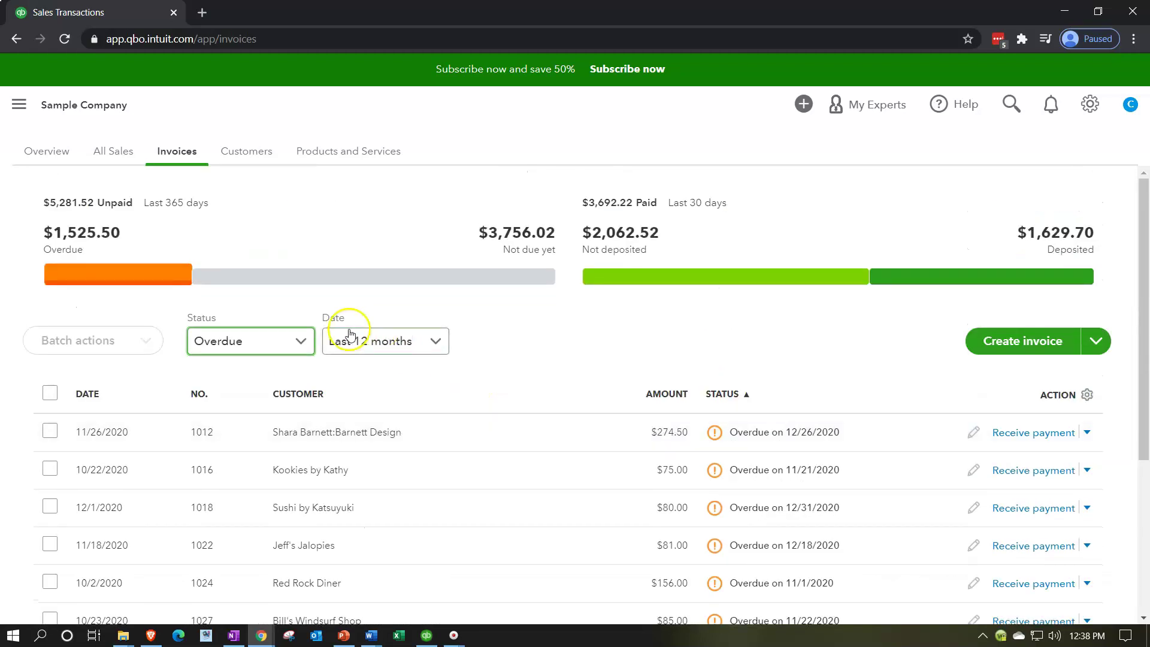
Change the invoice status filter to Not Due and look through the matching invoices.
left_click(302, 342)
left_click(276, 477)
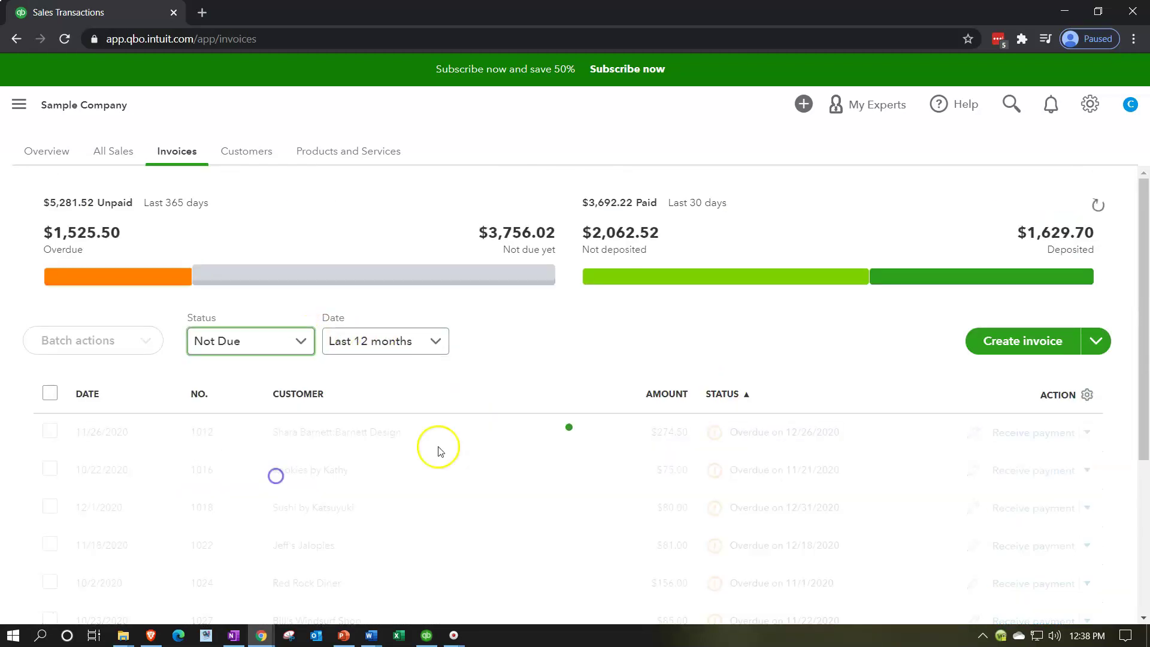
scroll(478, 441, "down", 3)
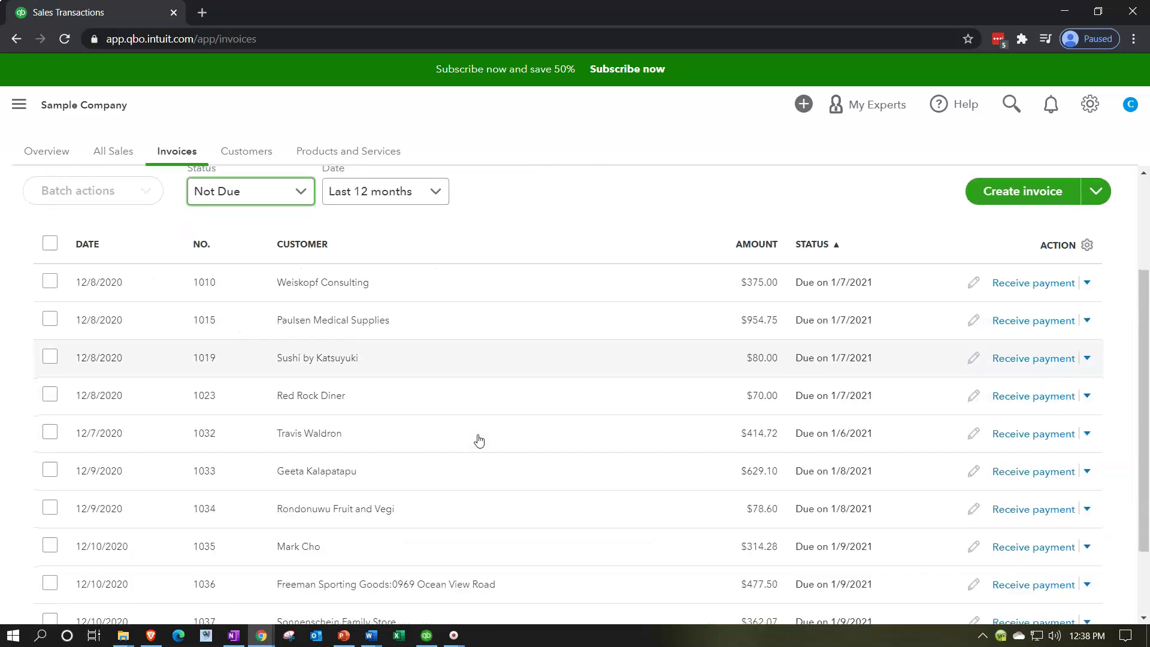
scroll(481, 441, "up", 2)
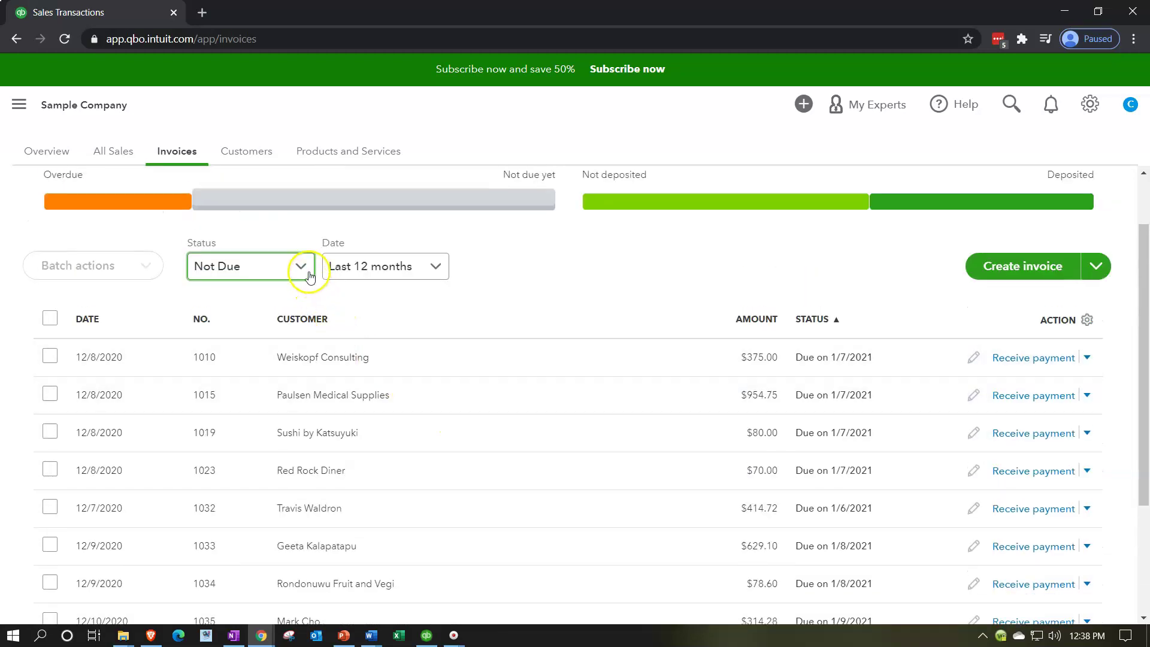
Change the invoice status filter to Not Deposited and look through the matching invoices.
left_click(304, 276)
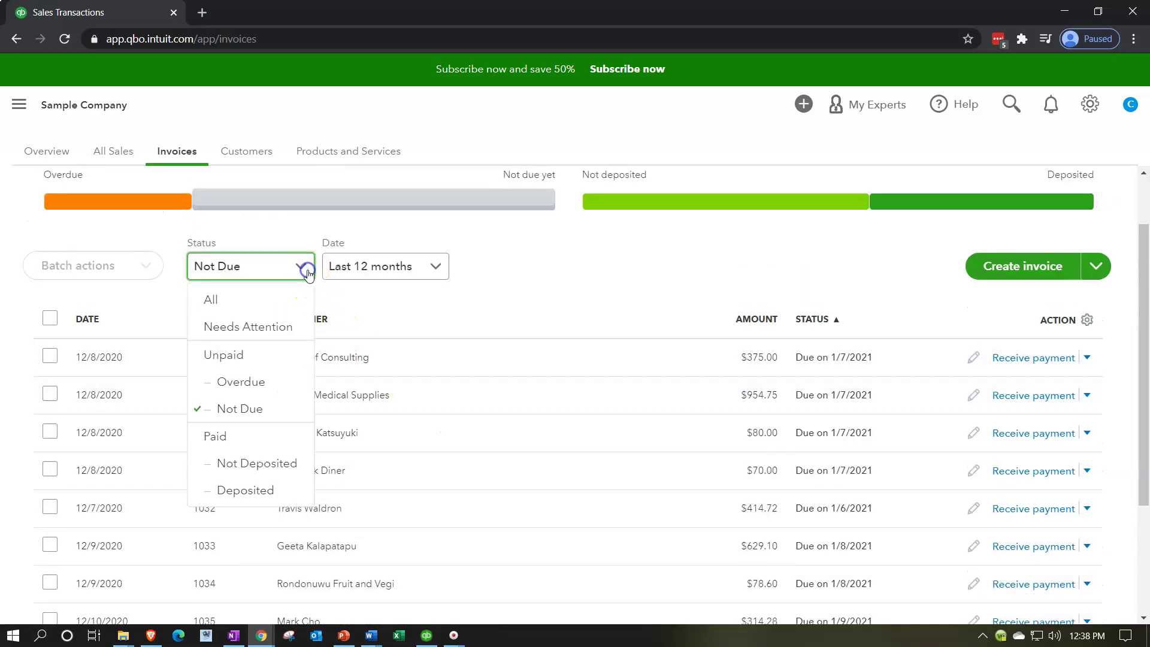
left_click(284, 464)
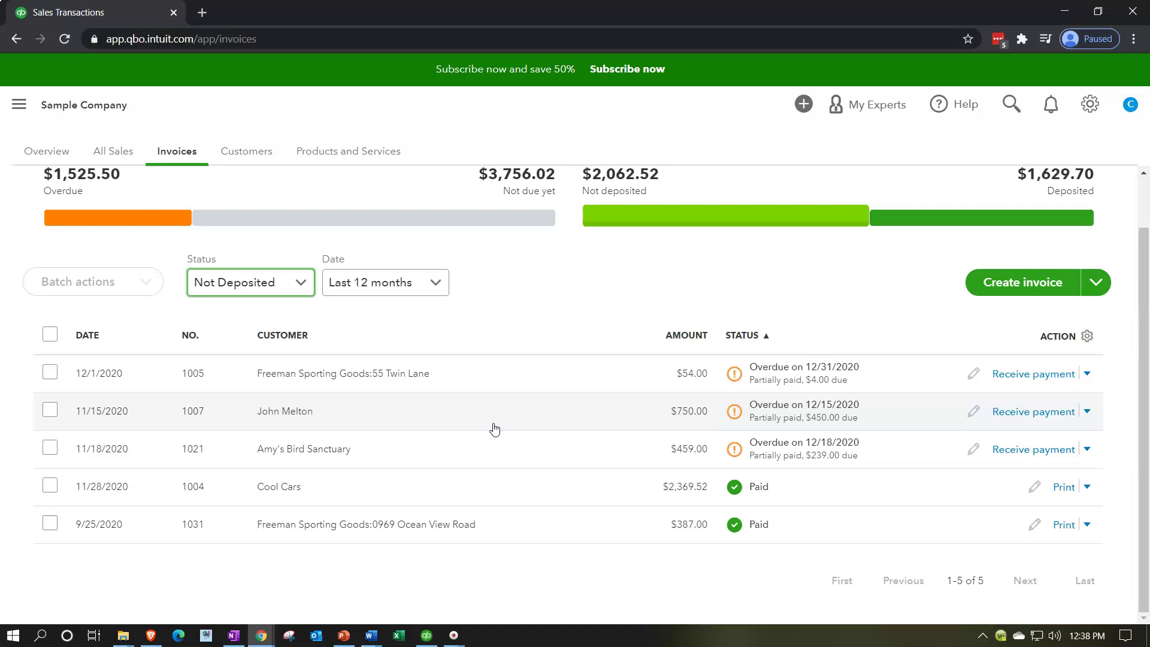
left_click(450, 411)
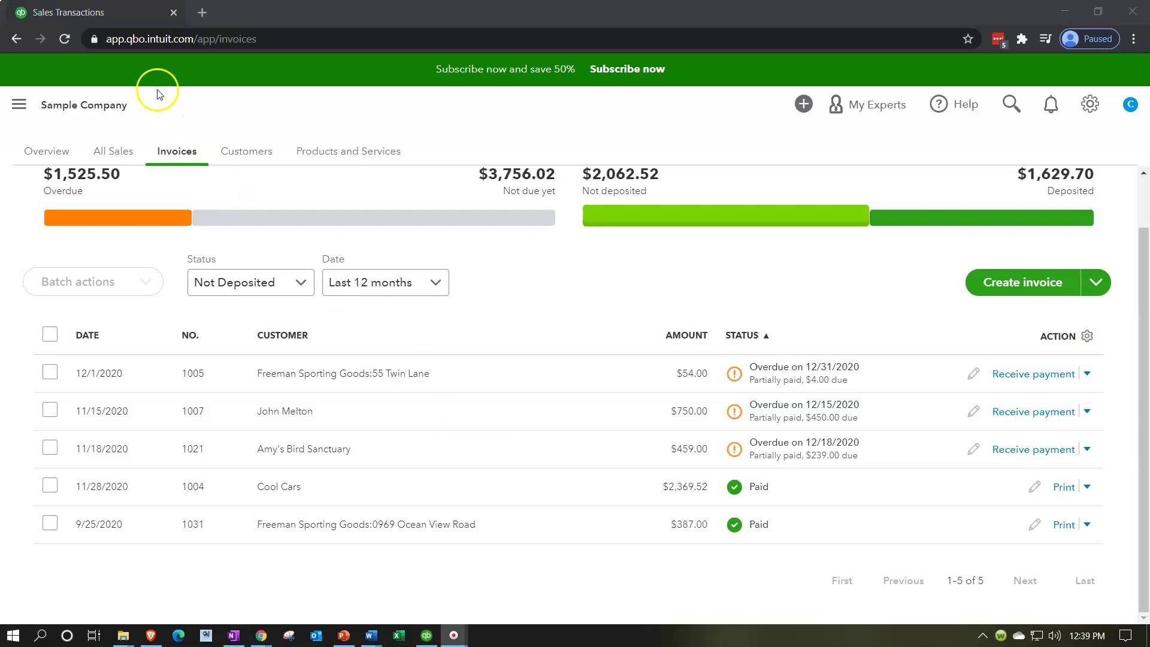
Duplicate the invoices page in a new browser tab and open the Balance Sheet report there.
right_click(119, 19)
left_click(160, 106)
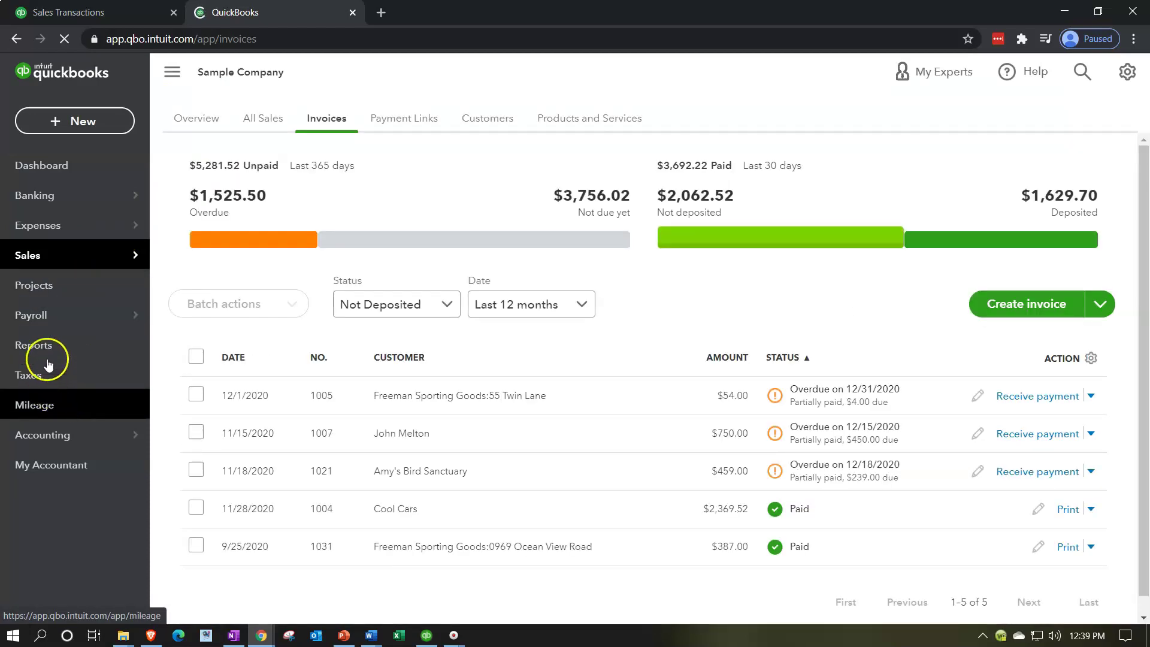
left_click(46, 350)
left_click(47, 354)
left_click(48, 381)
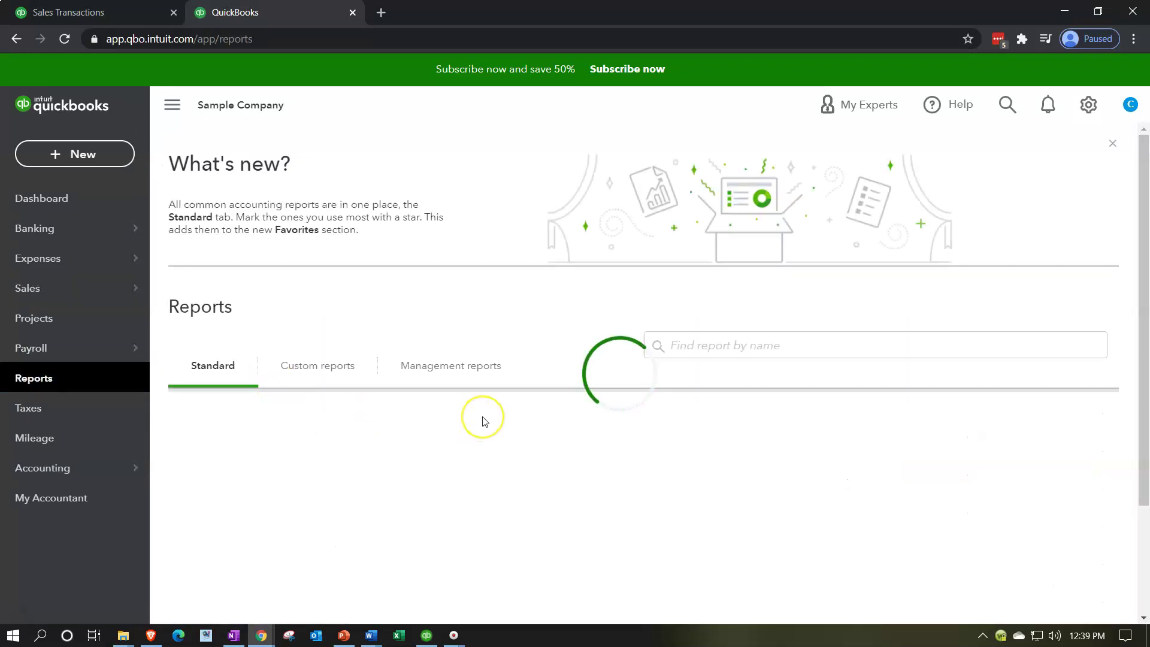
scroll(334, 451, "down", 1)
left_click(267, 435)
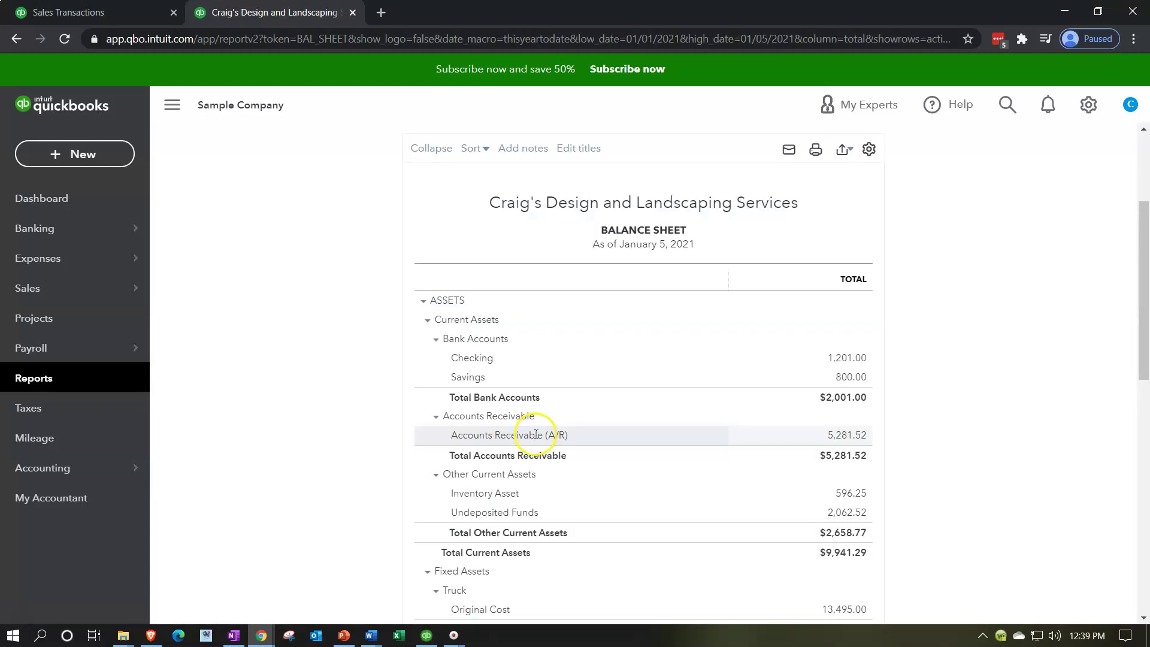
Set the Balance Sheet report period to 01/01/2020 through 12/31/2020 and run the report.
scroll(366, 394, "up", 2)
left_click(411, 222)
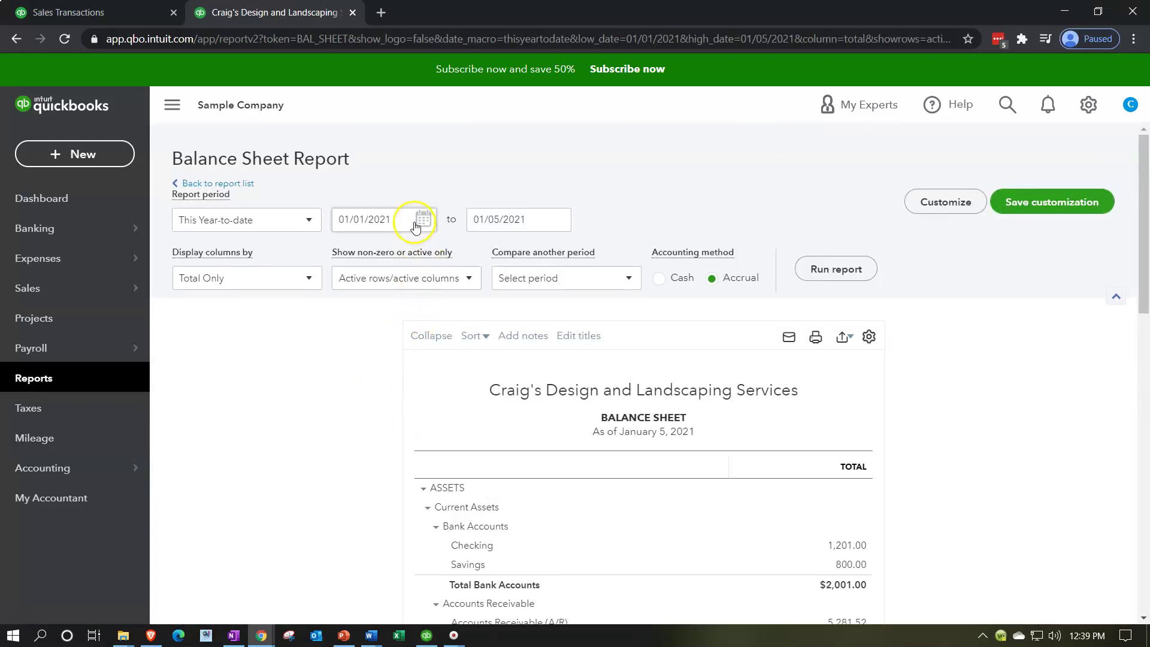
type("01/01/2020")
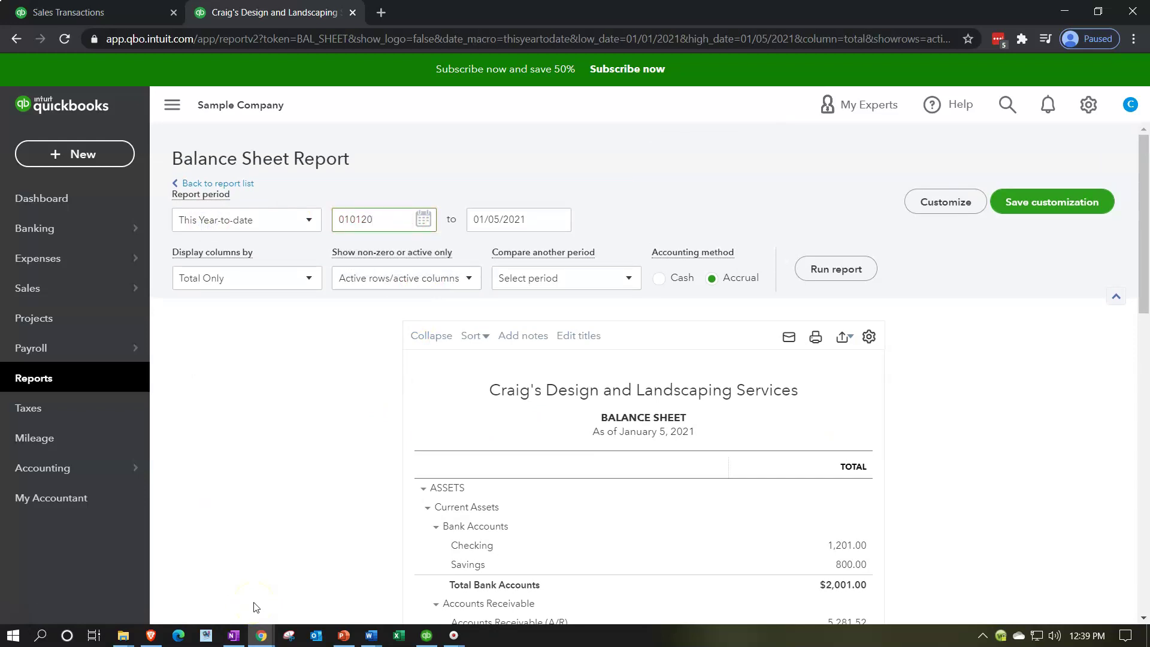
key("Tab")
type("12/31/2020")
key("Tab")
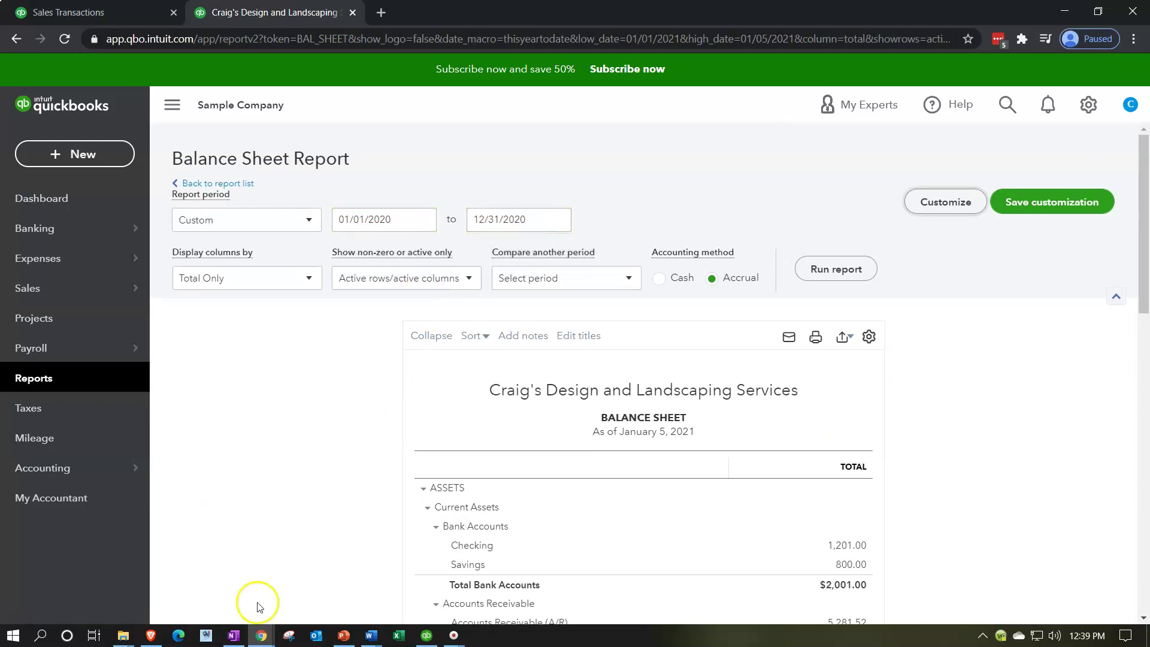
left_click(836, 270)
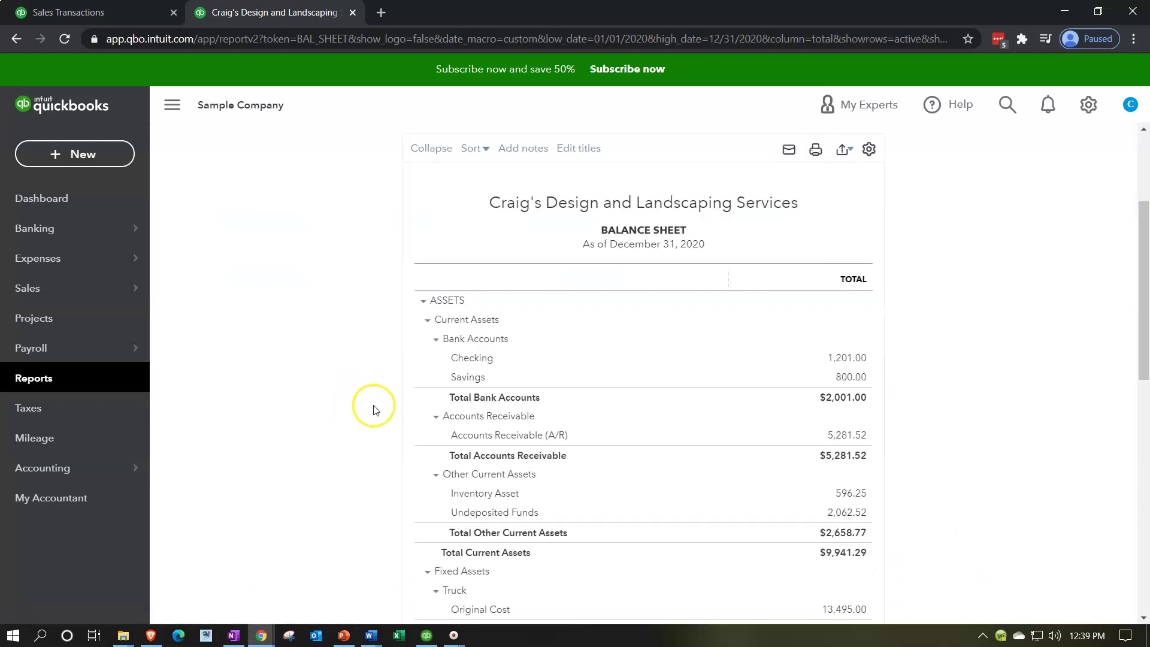
Enlarge the Balance Sheet, open the transaction detail behind Undeposited Funds, and look through its payments, sales receipts and deposits.
left_click(162, 96)
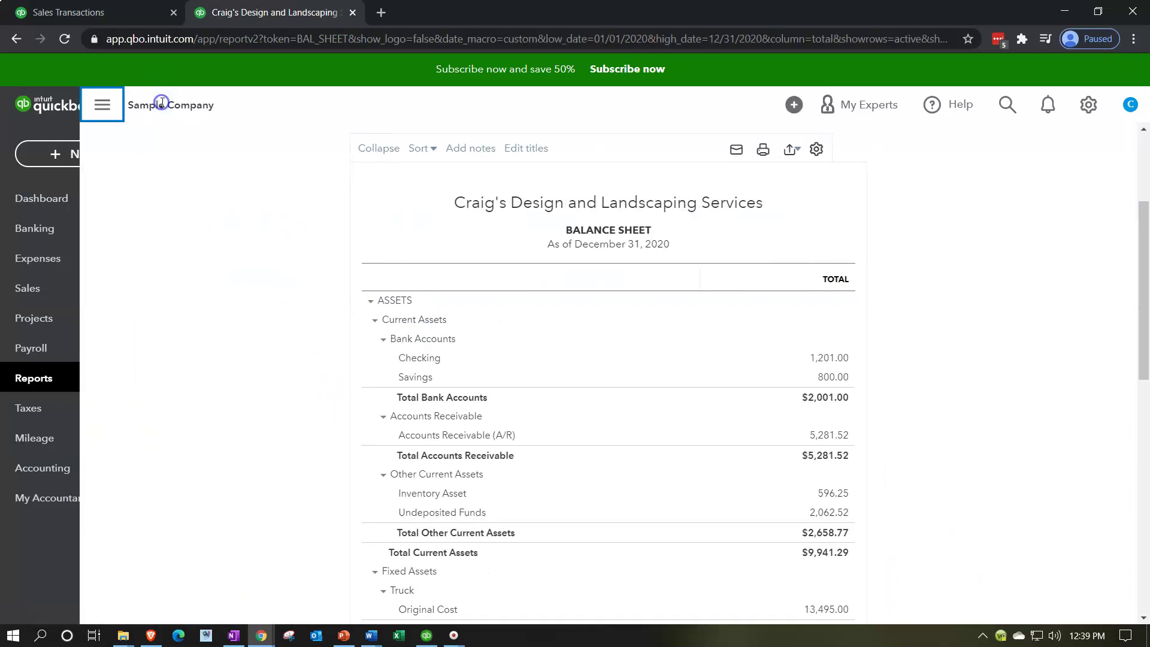
key("ctrl+plus")
key("ctrl+plus")
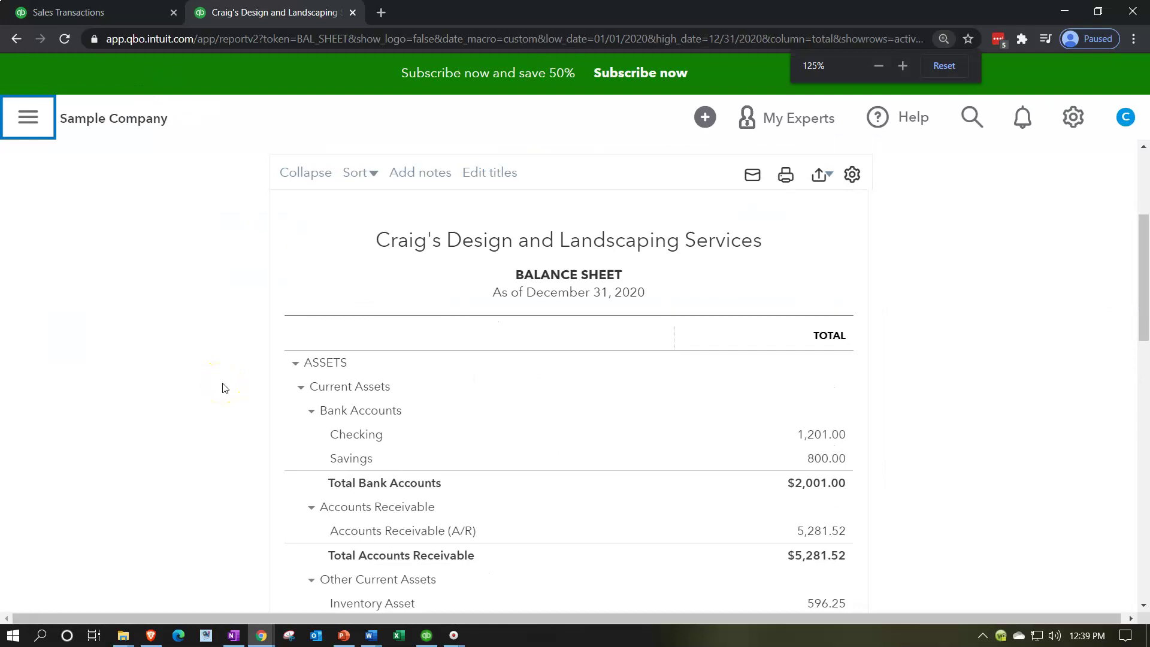
scroll(225, 388, "down", 5)
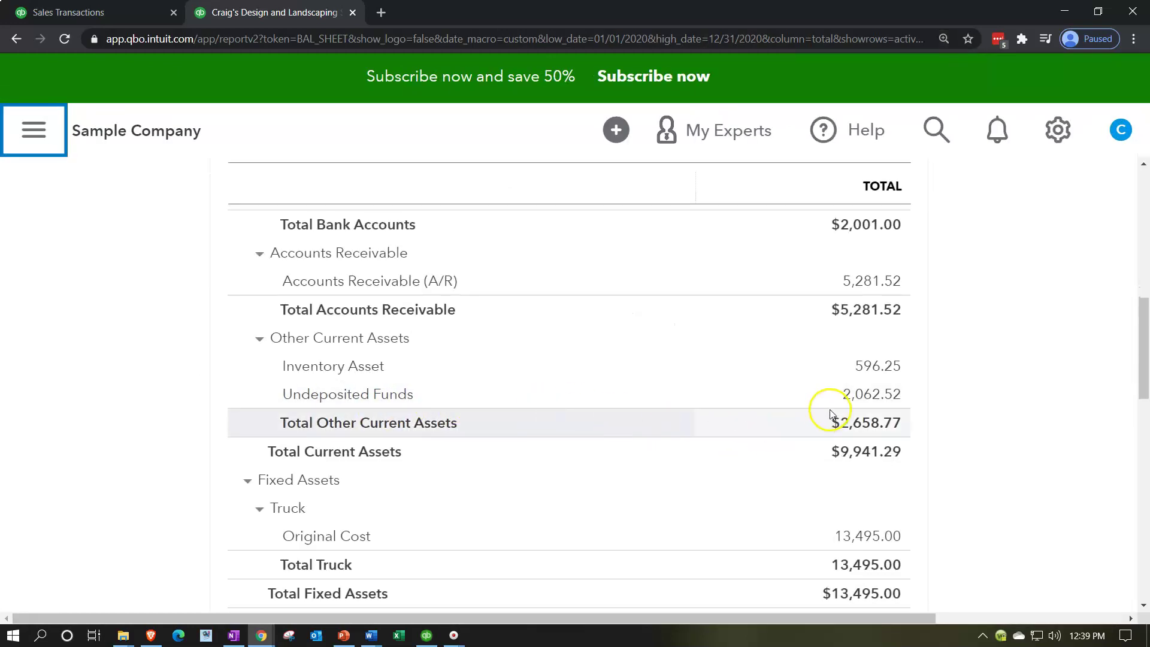
left_click(861, 403)
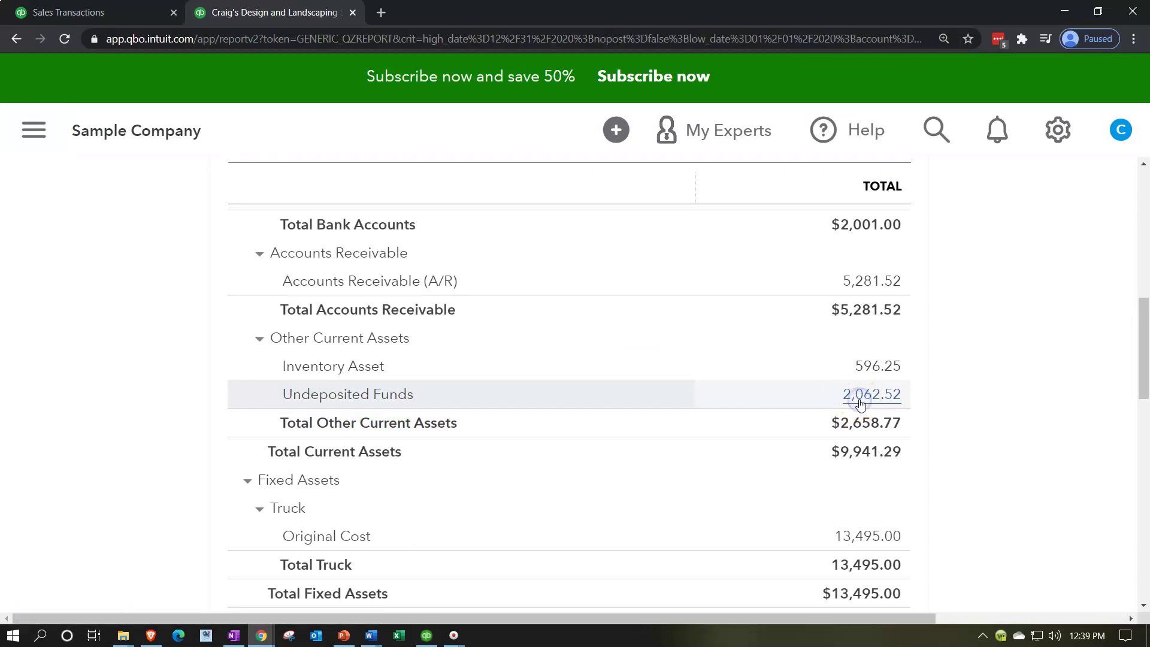
scroll(861, 403, "down", 4)
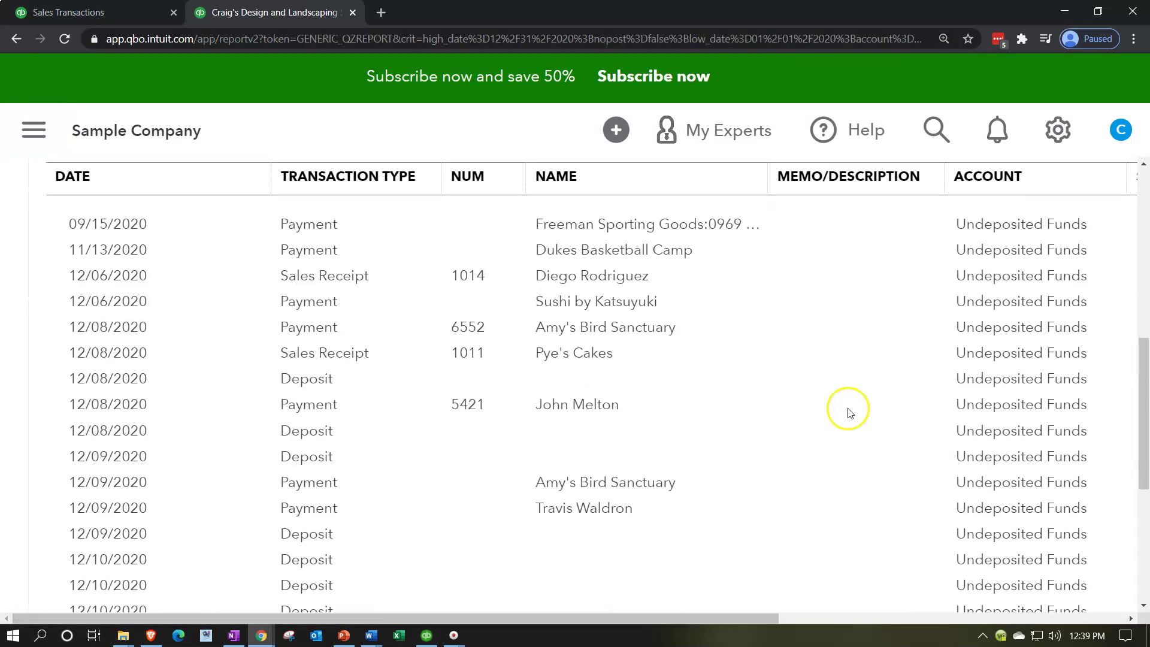
key("ctrl+minus")
key("ctrl+minus")
key("ctrl+minus")
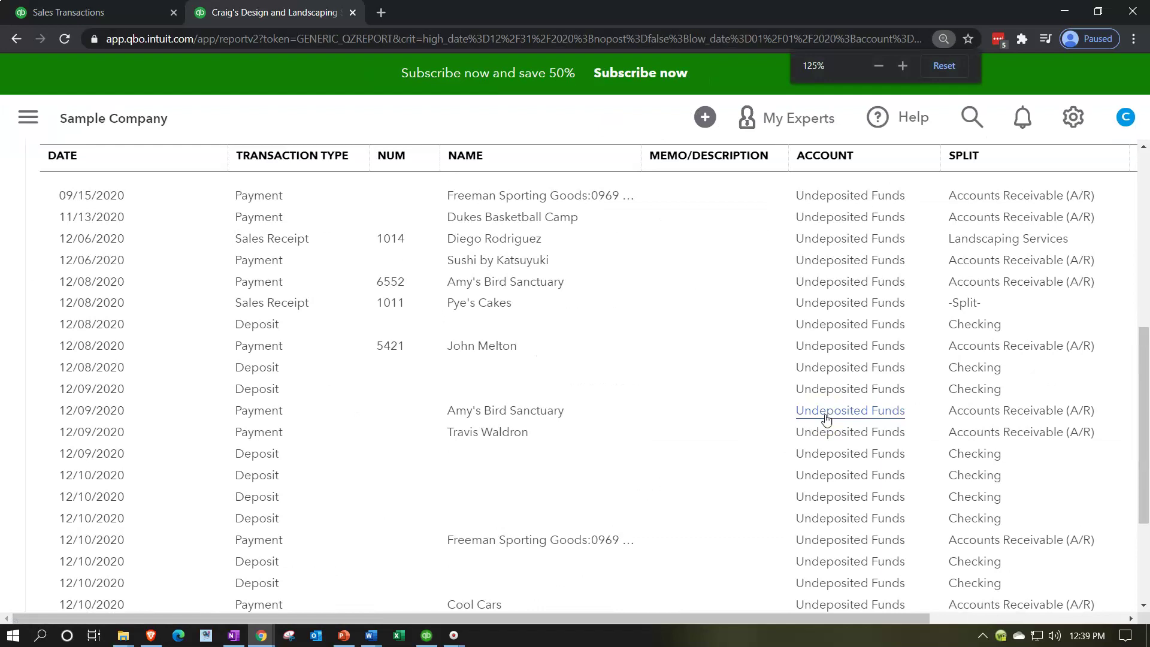
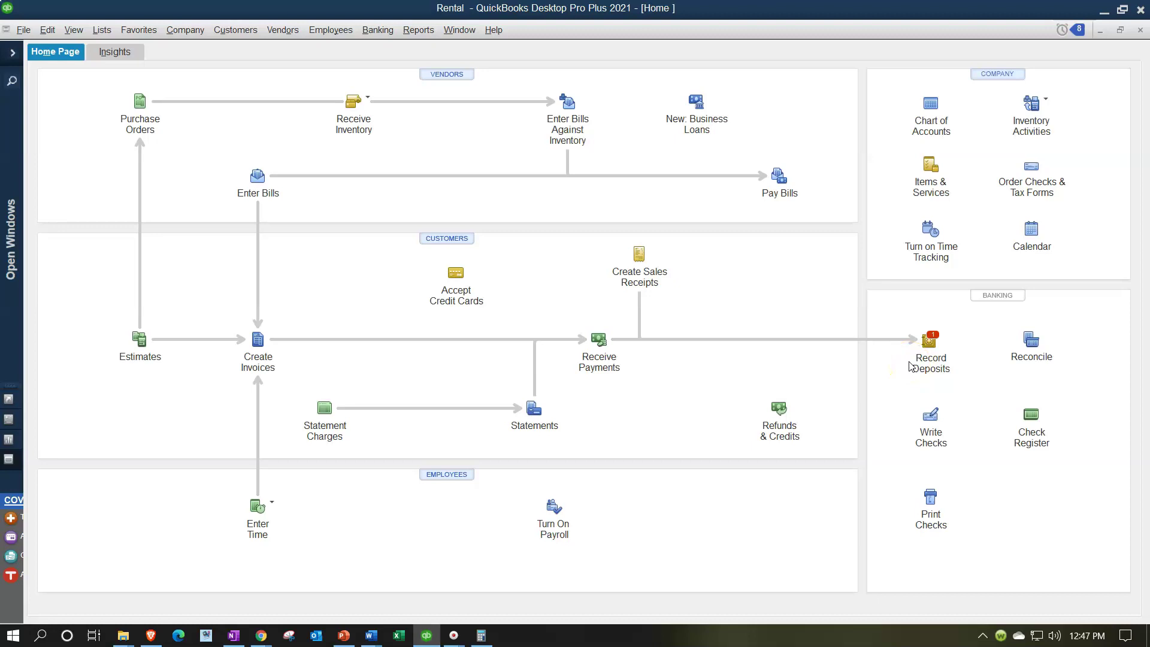
Switch from QuickBooks Desktop back to the QuickBooks Online invoices and examine the payment and deposit activity of invoice 1004.
left_click(1103, 10)
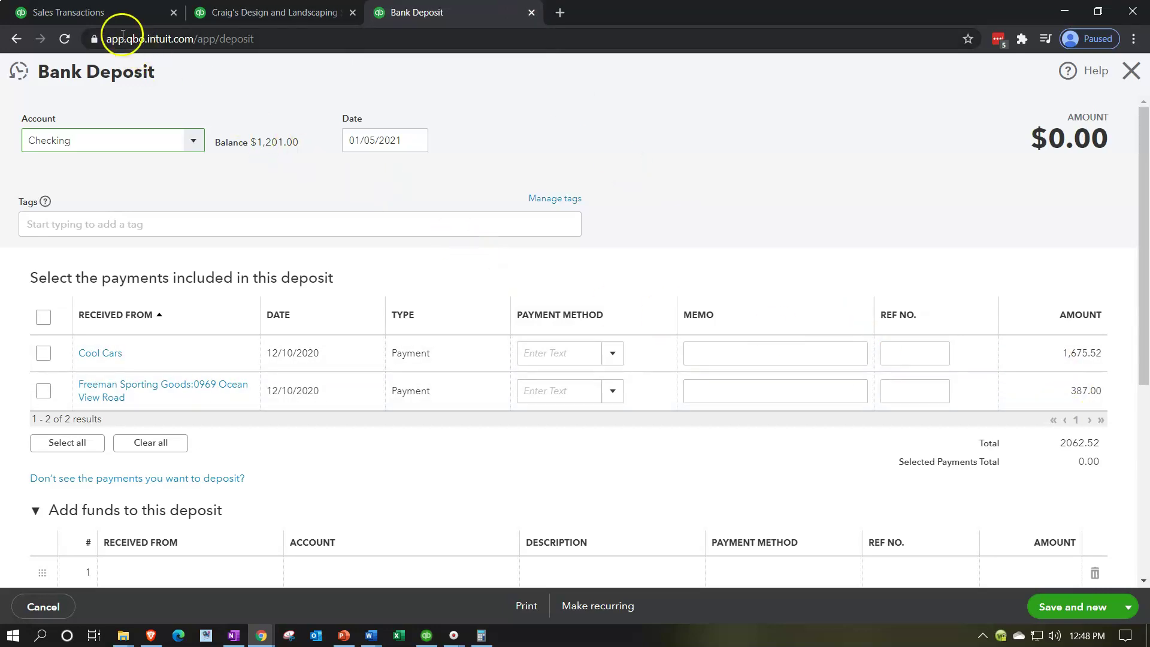
left_click(108, 13)
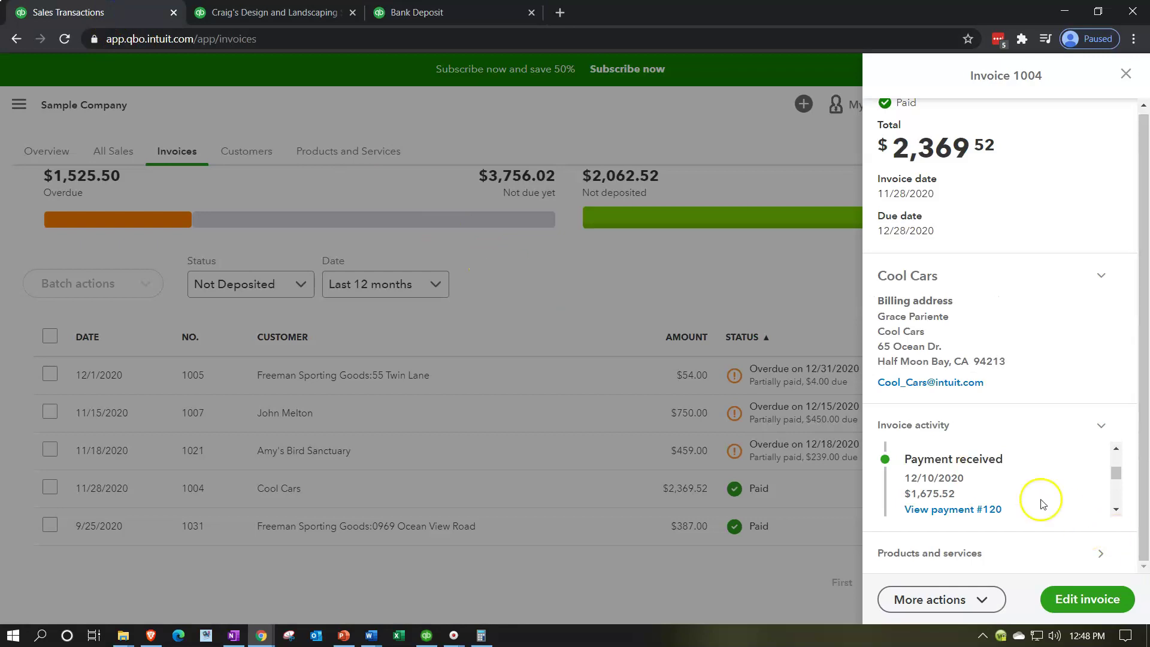
scroll(1029, 478, "down", 1)
scroll(1029, 478, "up", 1)
scroll(1030, 477, "down", 3)
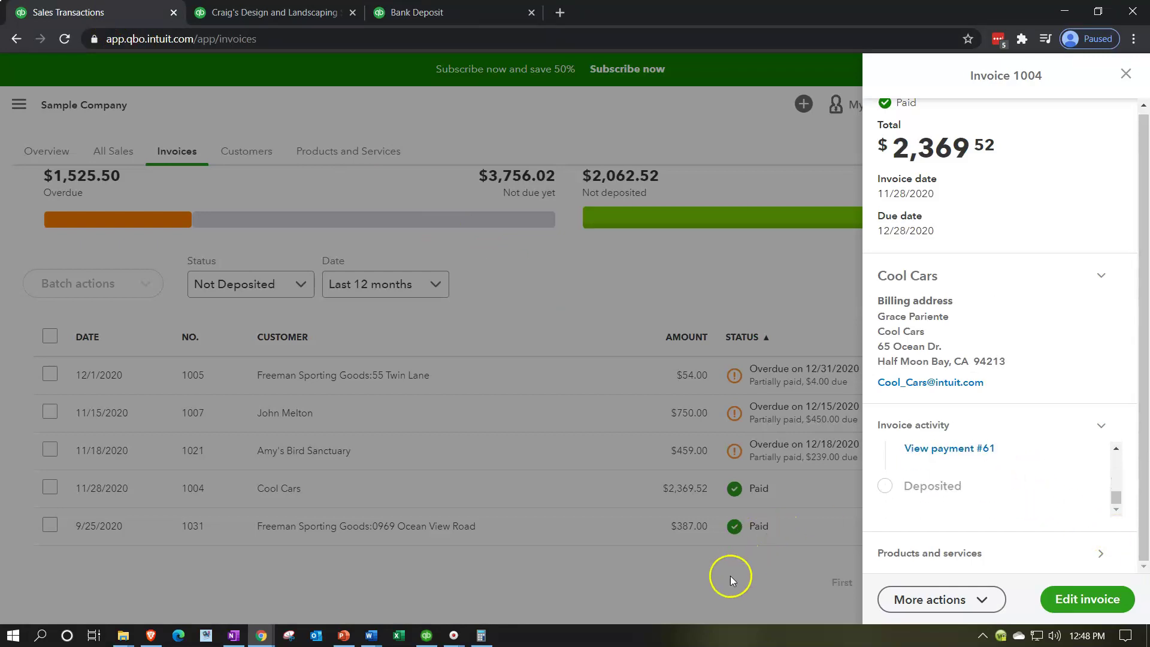
left_click(730, 580)
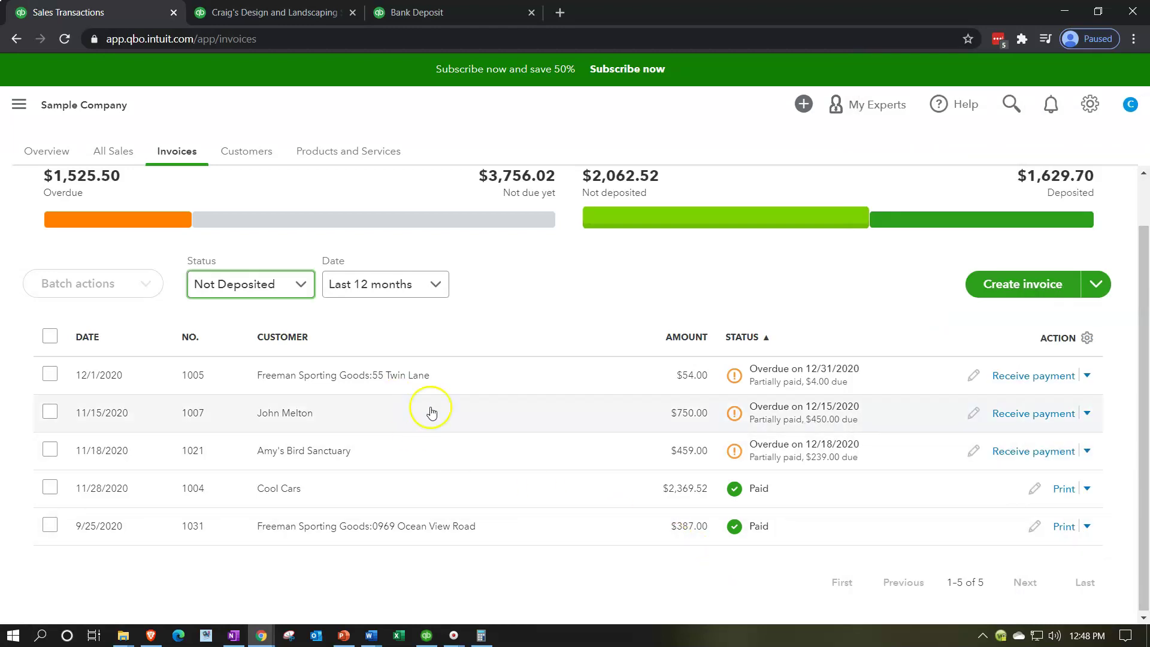
Open the Customers page and examine its summary bar, customer list and available batch actions.
scroll(419, 407, "up", 1)
left_click(258, 157)
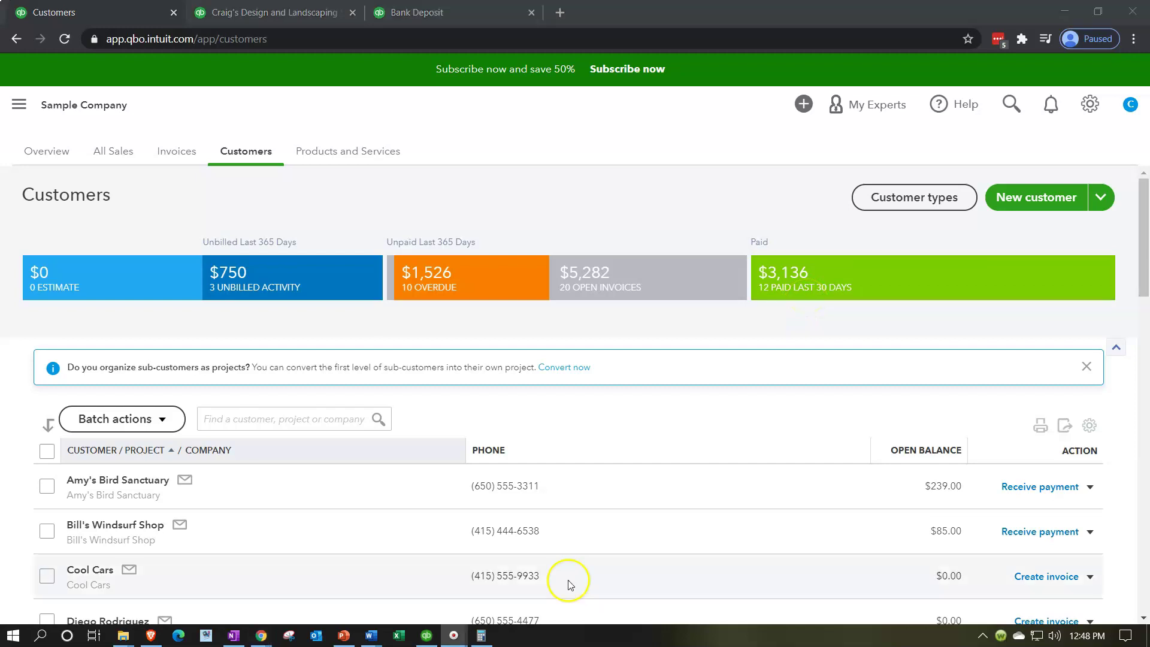
scroll(665, 509, "down", 3)
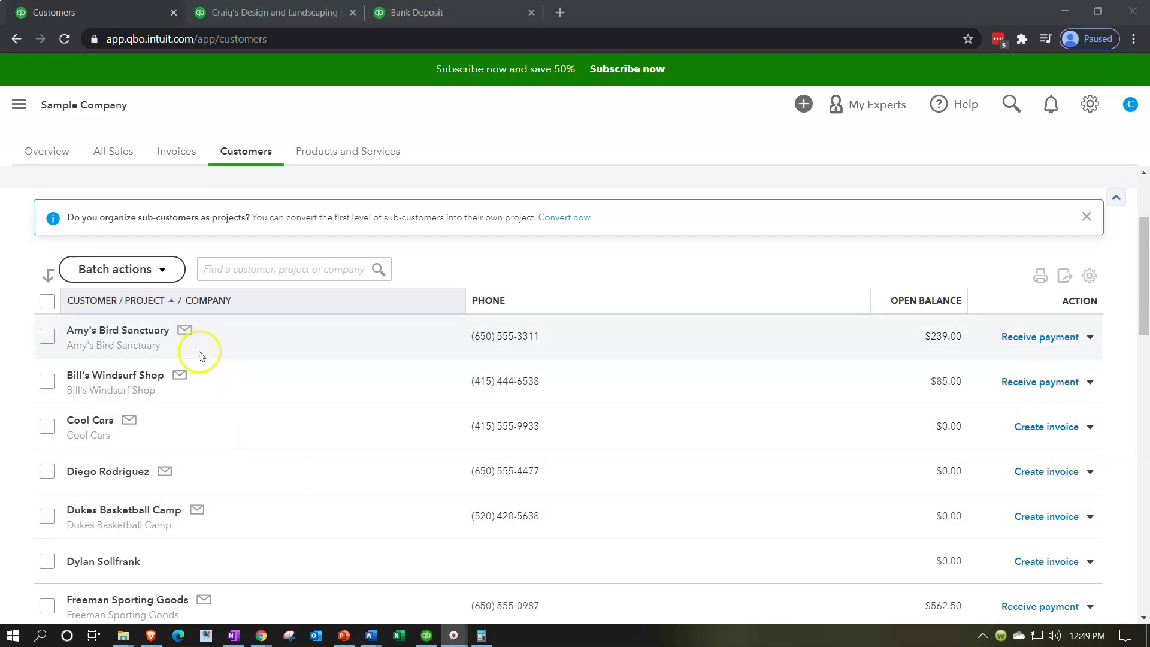
left_click(169, 269)
left_click(153, 297)
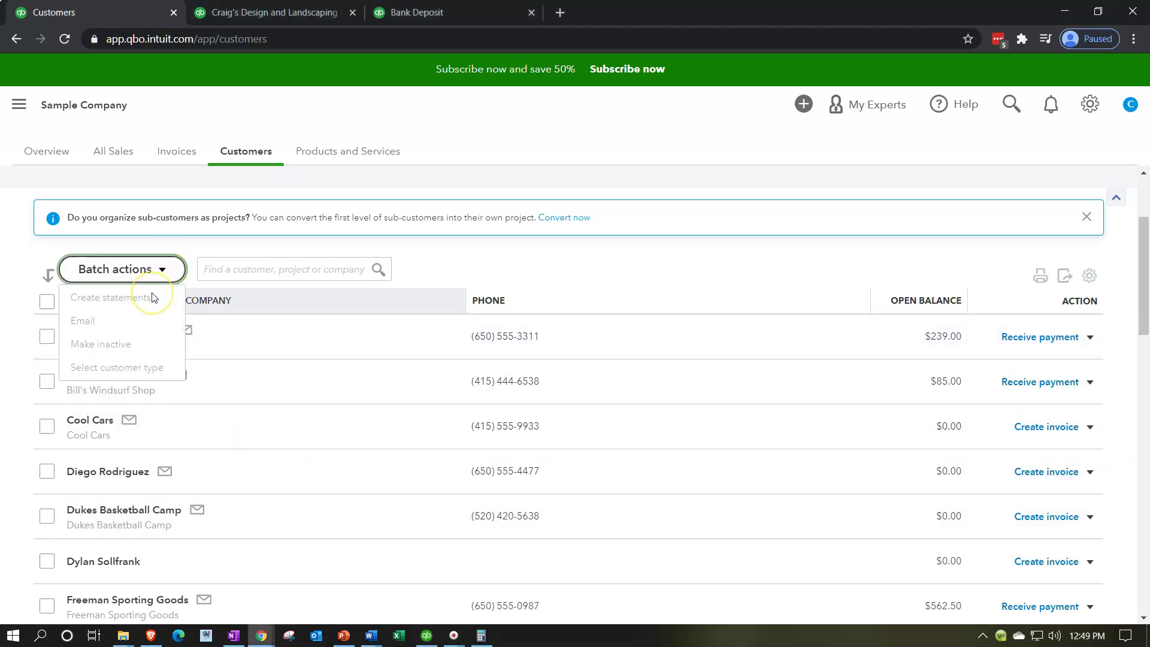
left_click(429, 268)
left_click(90, 300)
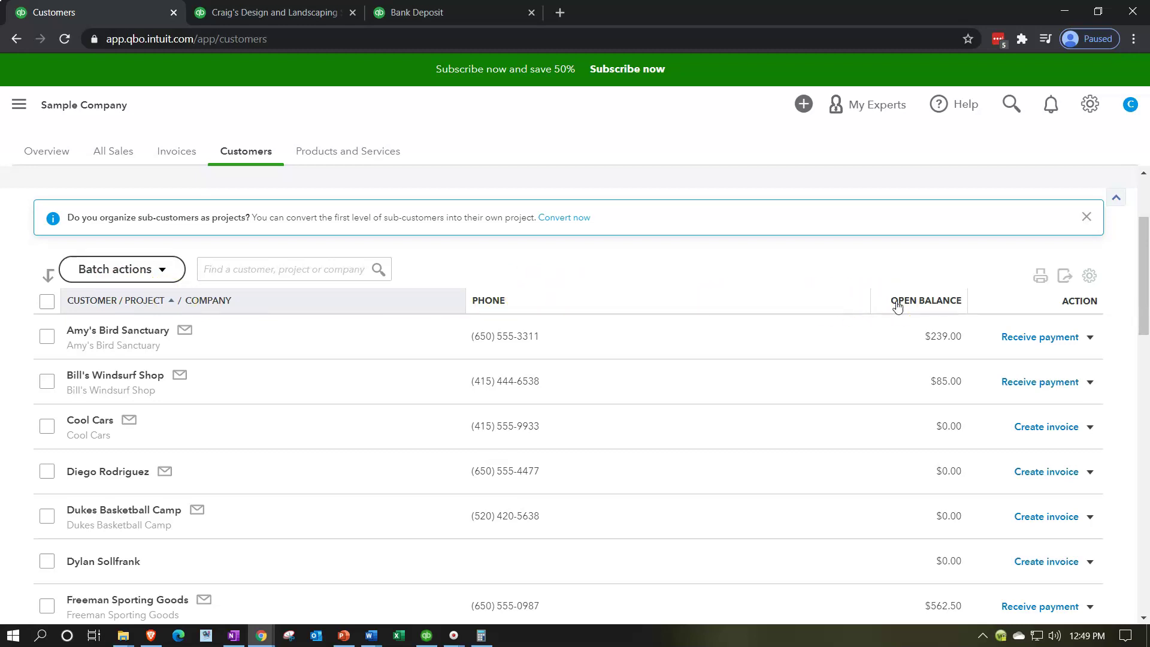
Open the Amy's Bird Sanctuary customer record and look through its transaction list.
left_click(118, 331)
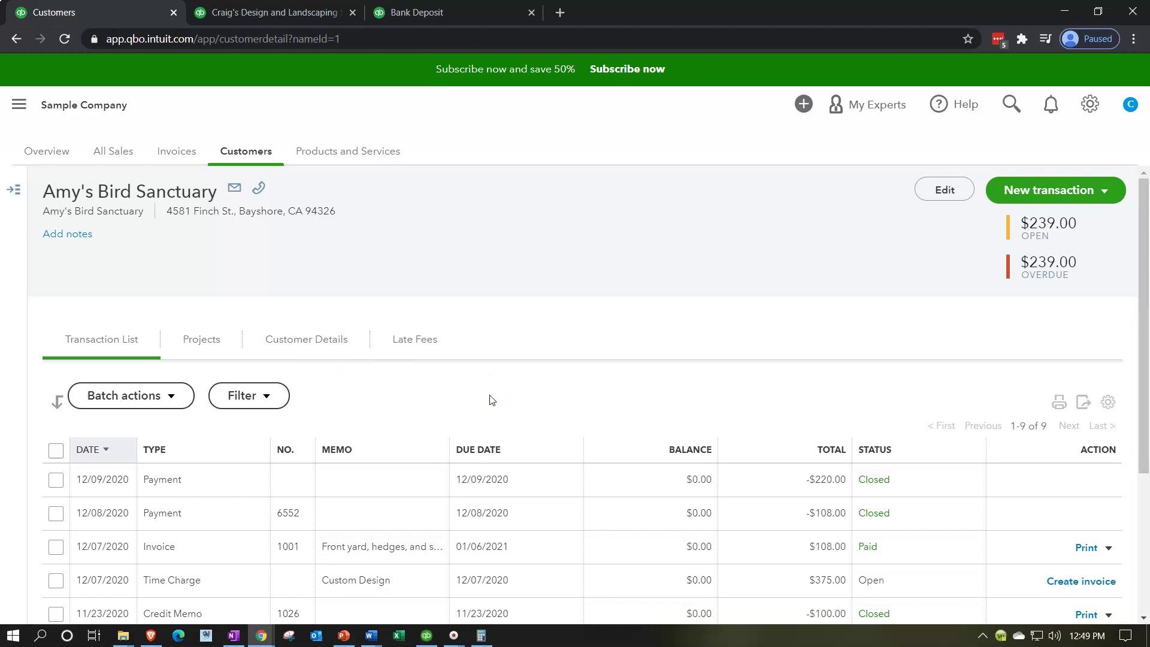
scroll(457, 523, "down", 3)
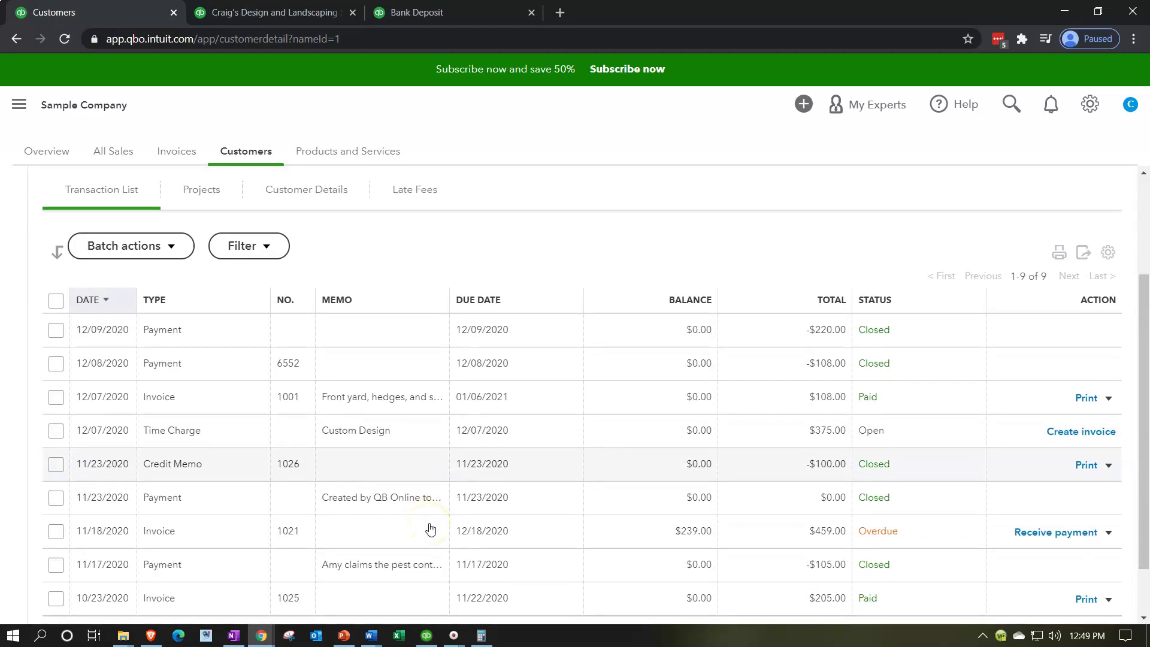
scroll(430, 528, "up", 1)
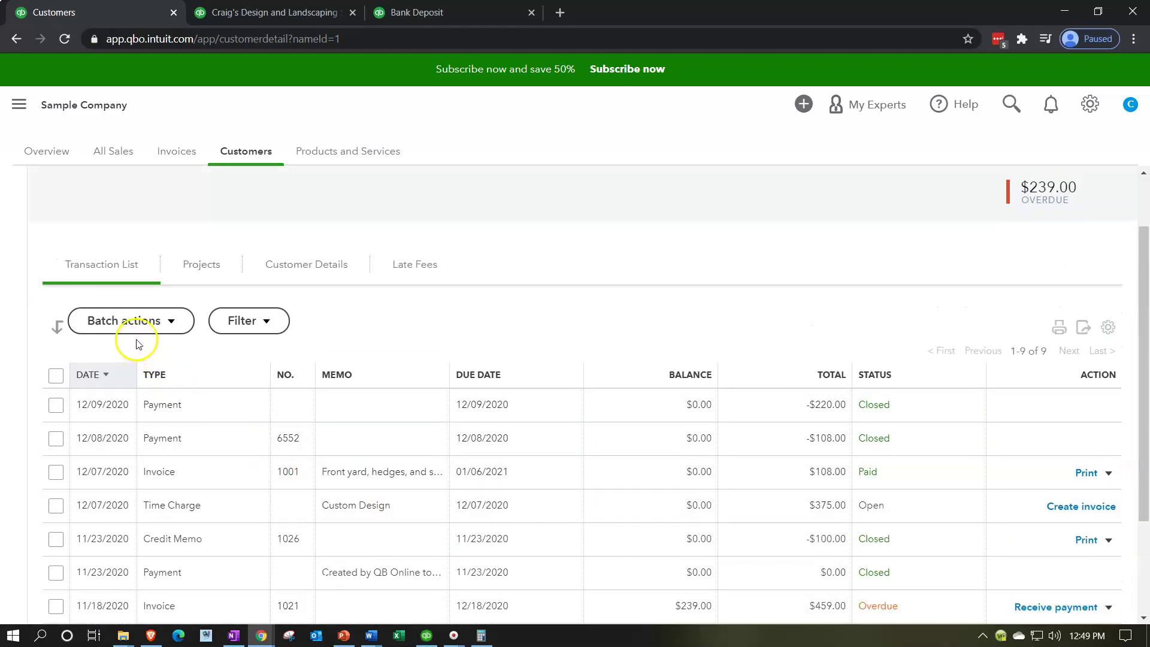
View the transaction type options available for filtering this customer's transactions without applying a filter.
left_click(266, 323)
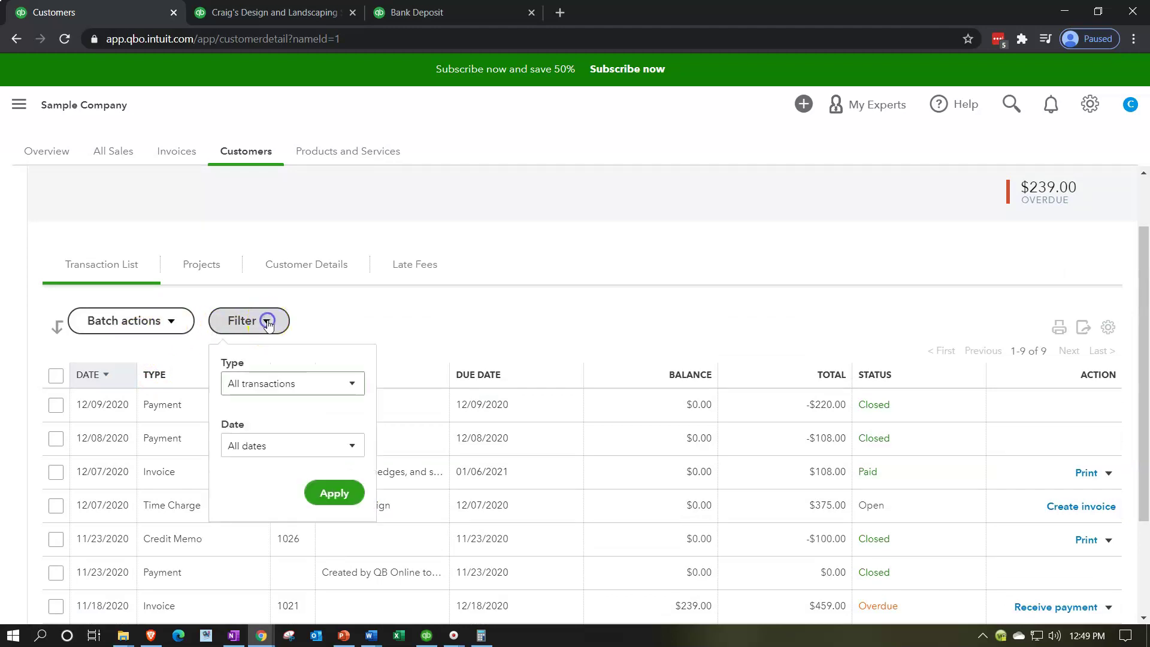
left_click(344, 384)
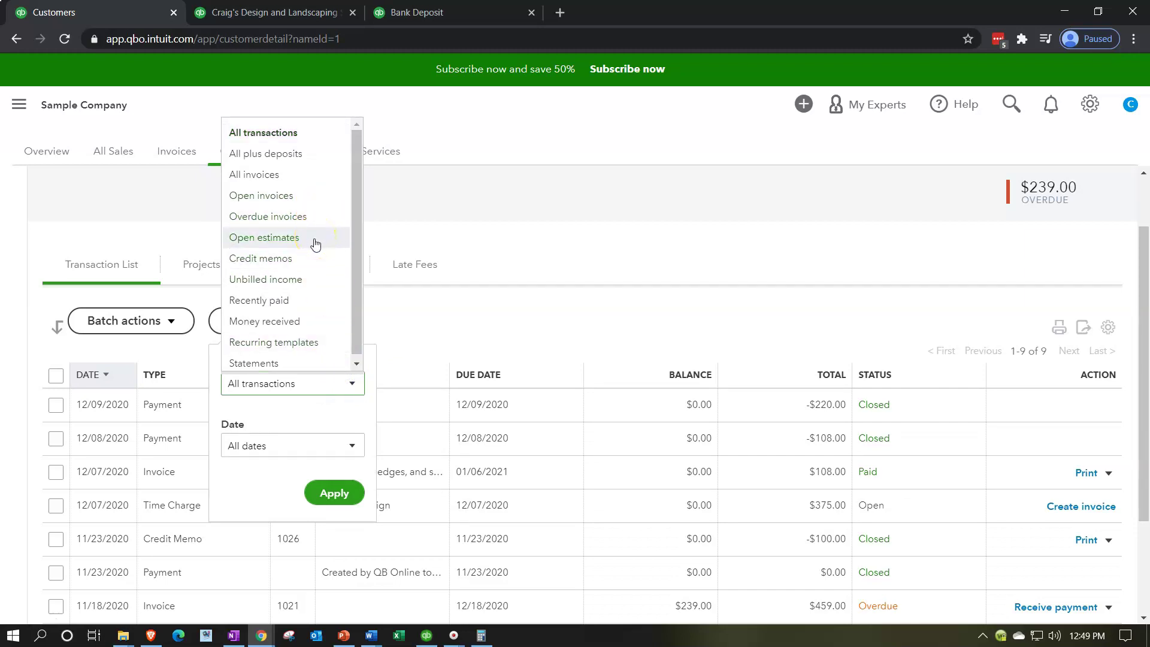
left_click(444, 324)
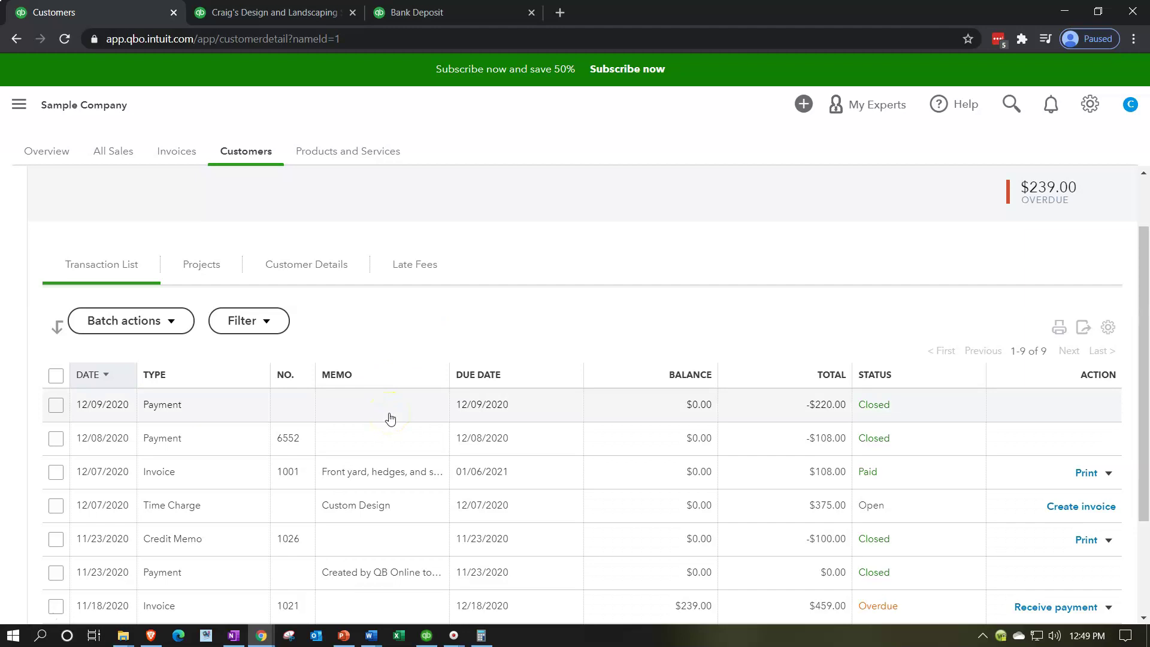
Sort the customer's transactions by type and view the actions available for overdue invoice 1021.
left_click(210, 382)
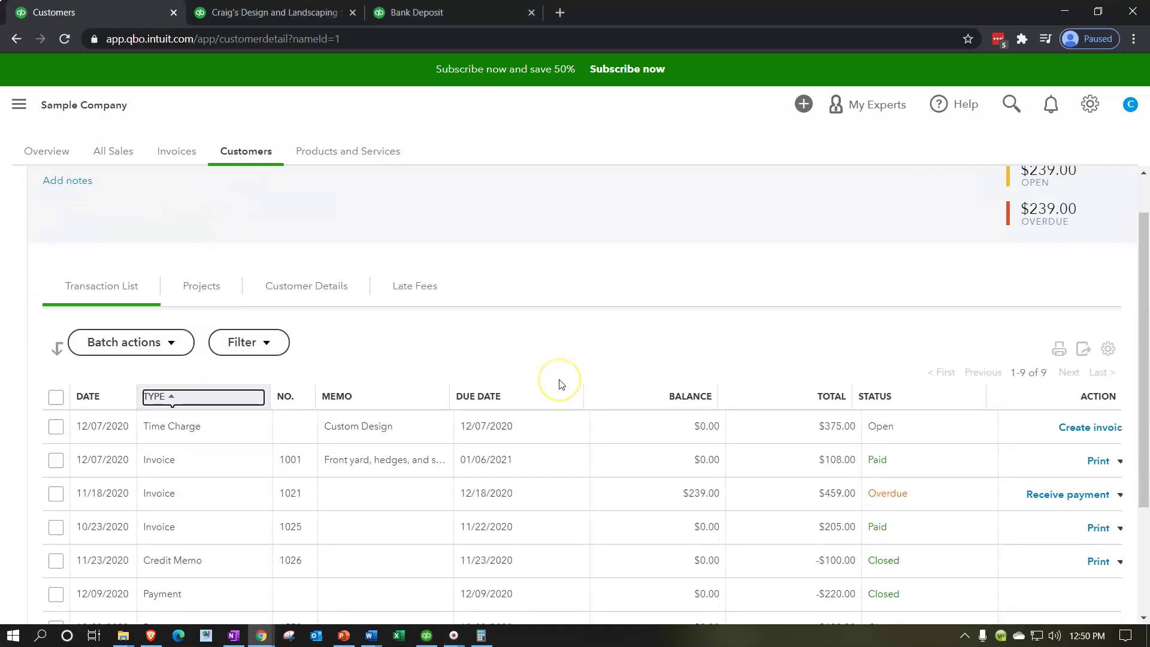
scroll(560, 384, "down", 2)
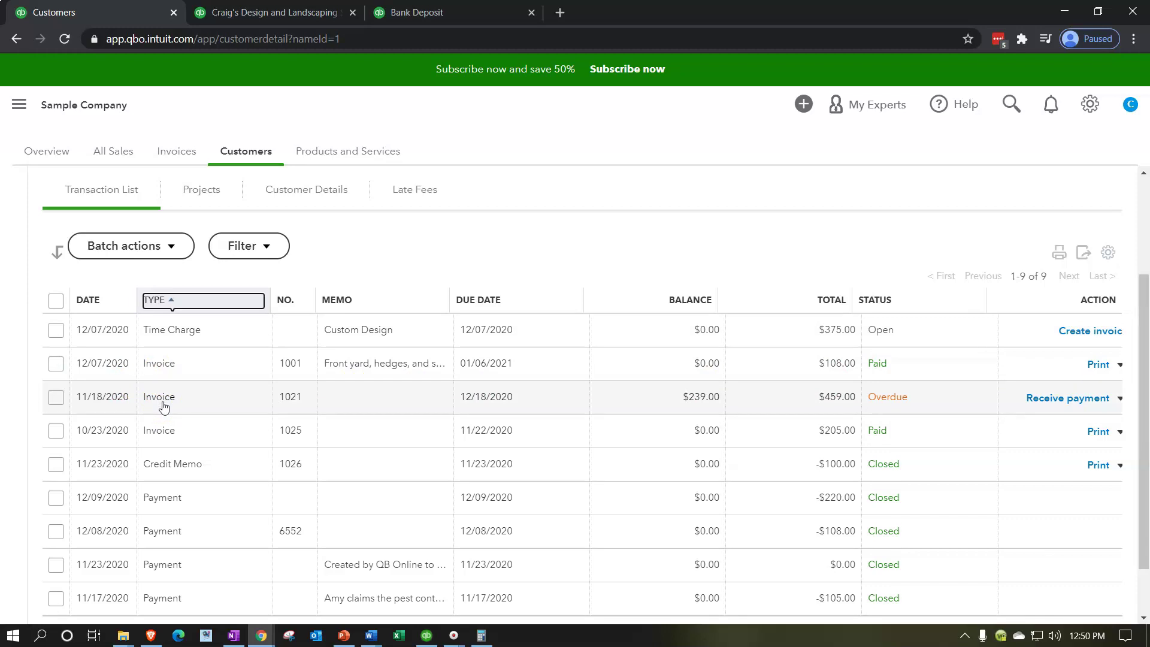
left_click(1121, 410)
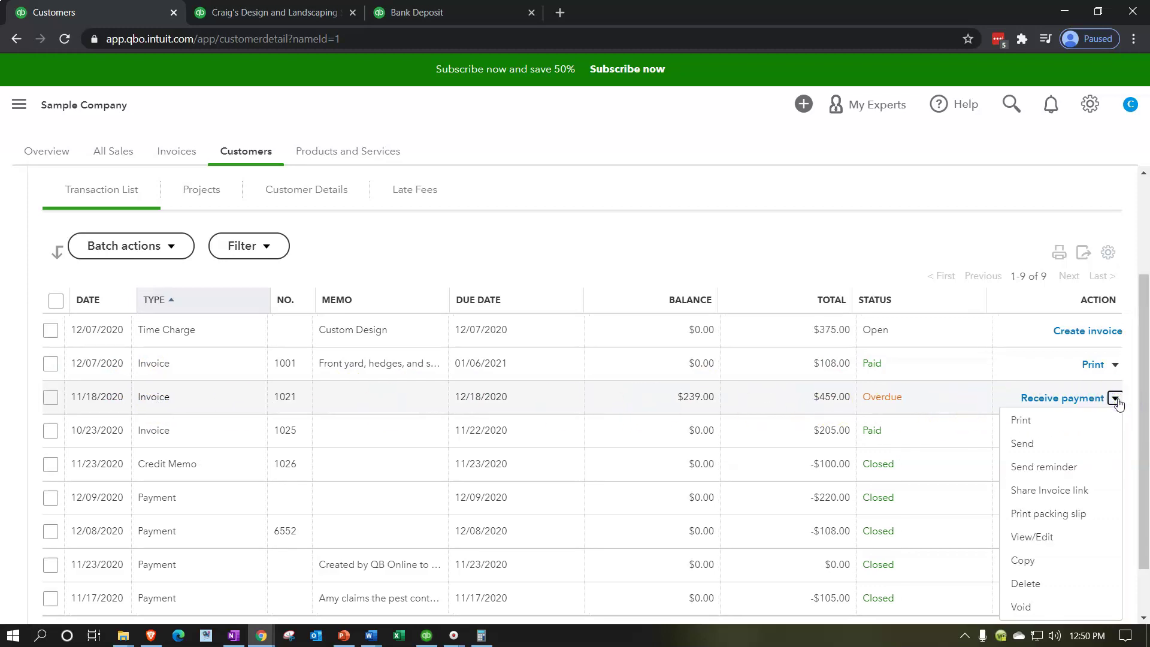
left_click(1116, 400)
left_click(1075, 407)
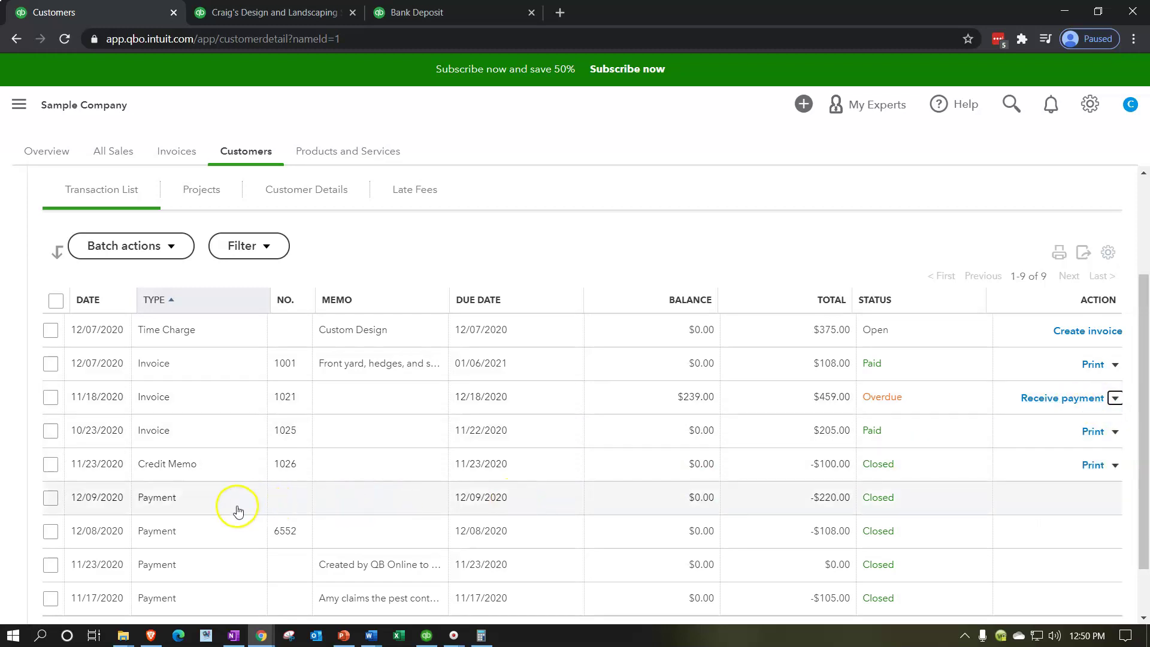
Look over the Amy's Bird Sanctuary transactions through to the totals and view the customer's projects section.
scroll(237, 508, "down", 2)
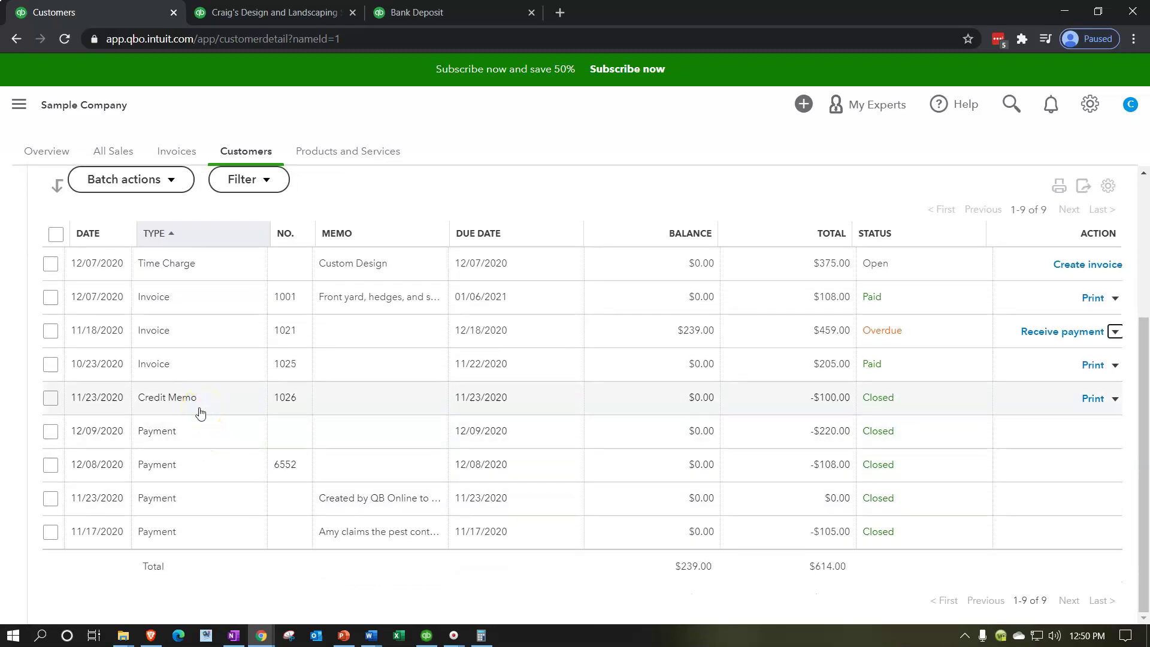
scroll(202, 428, "up", 2)
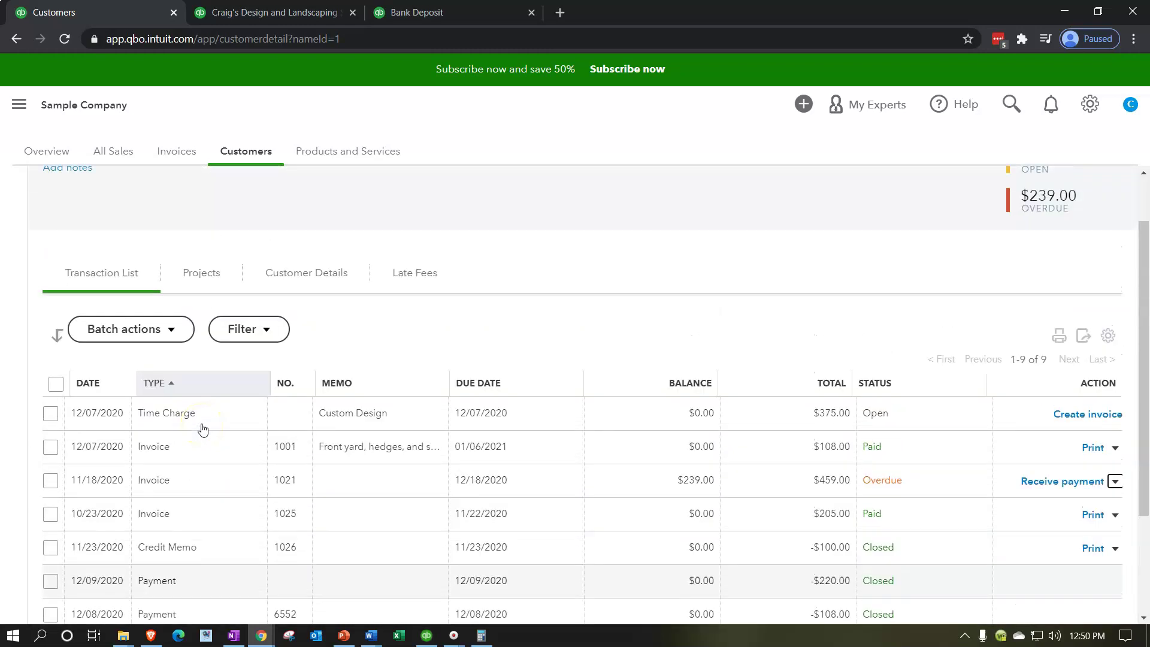
left_click(211, 269)
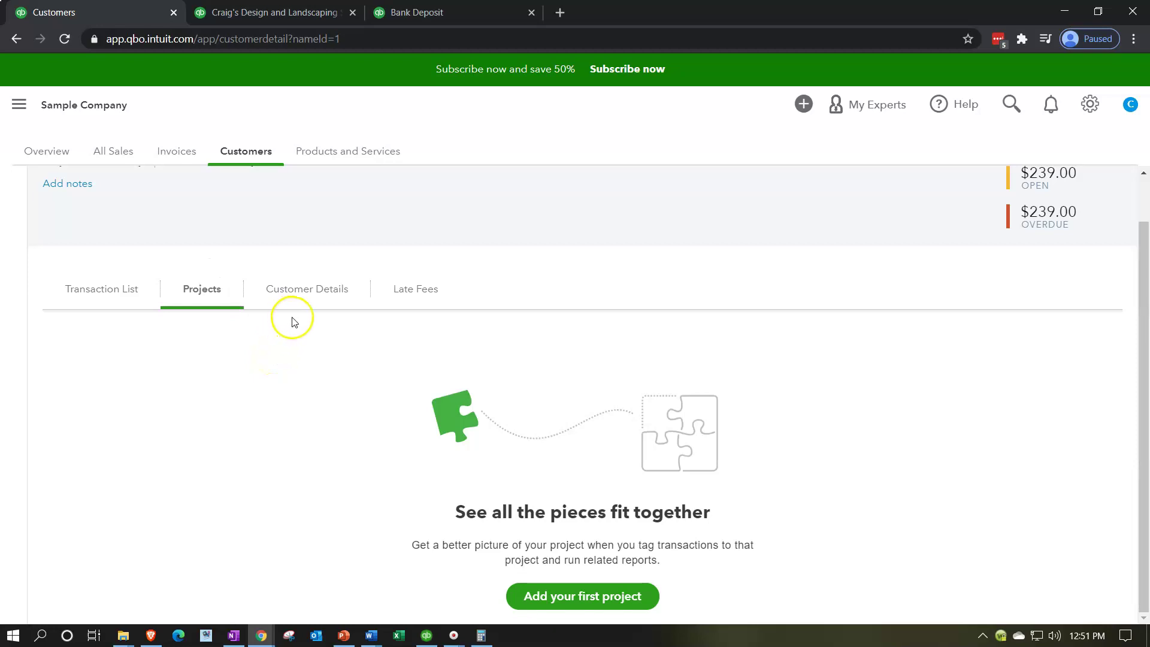
Review the contact and billing fields in Amy's Bird Sanctuary's customer details, and view the late fees section.
left_click(296, 297)
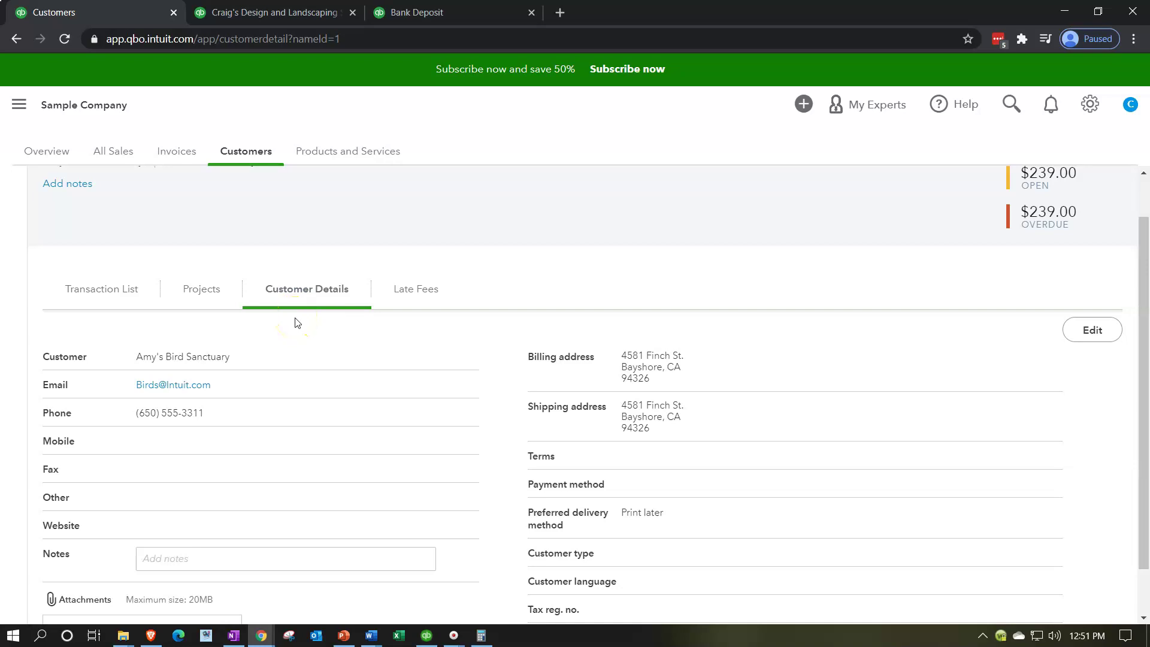
scroll(296, 323, "down", 1)
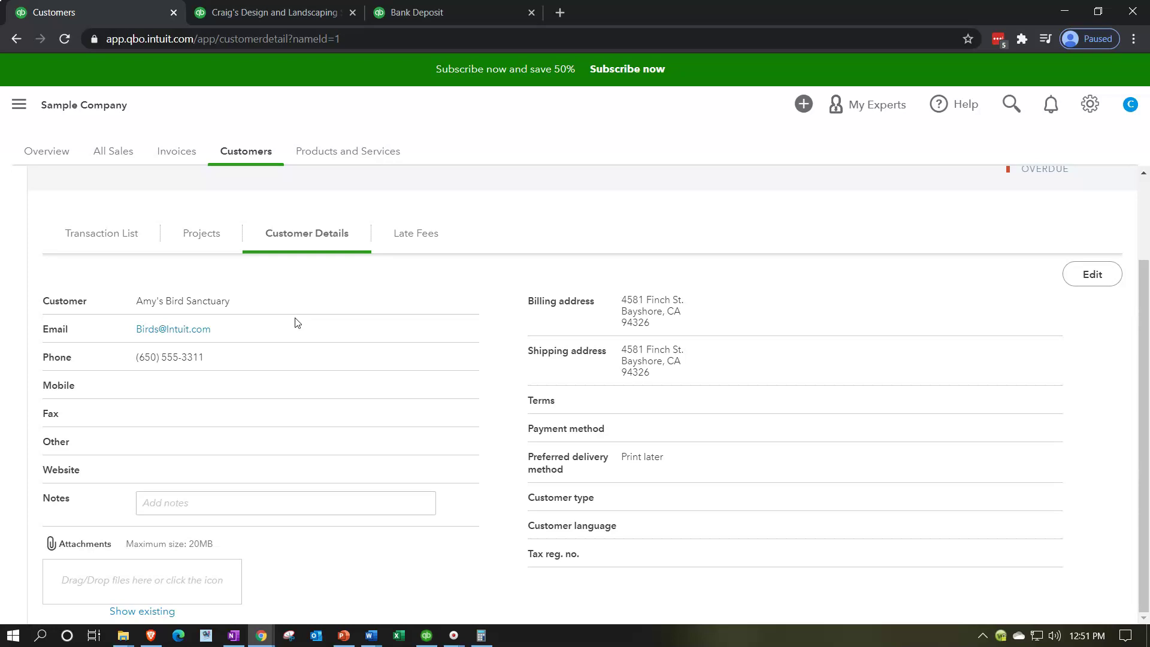
left_click(412, 465)
left_click(418, 233)
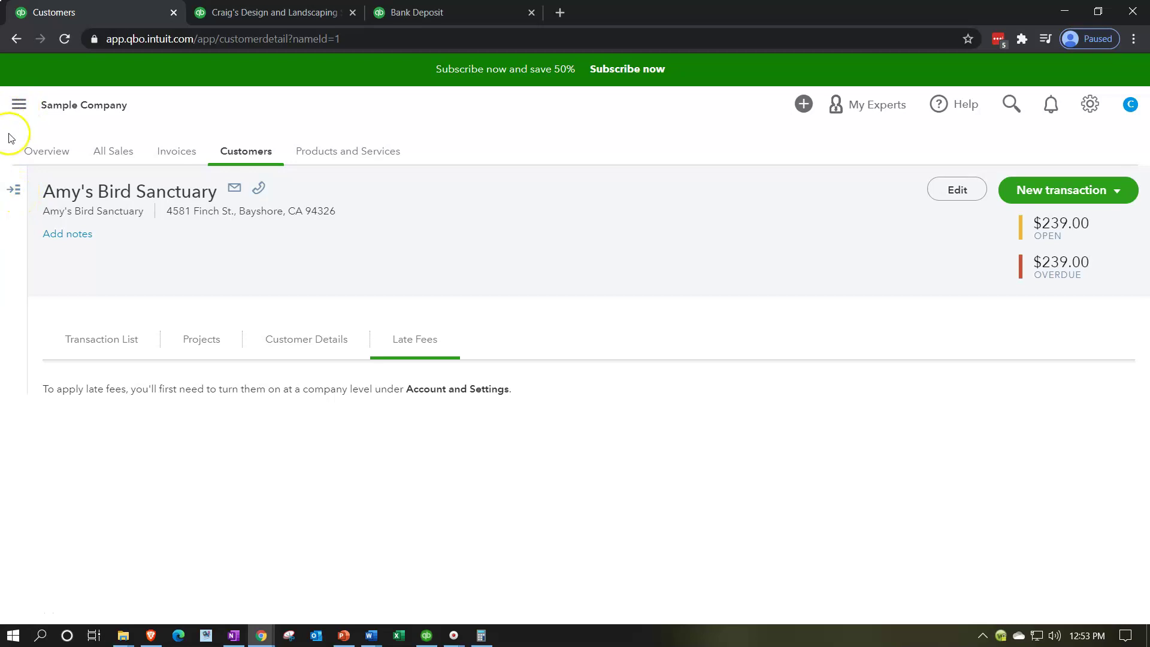
Show the customer list beside the Amy's Bird Sanctuary record and return to the full Customers page, briefly reopening the record.
left_click(14, 190)
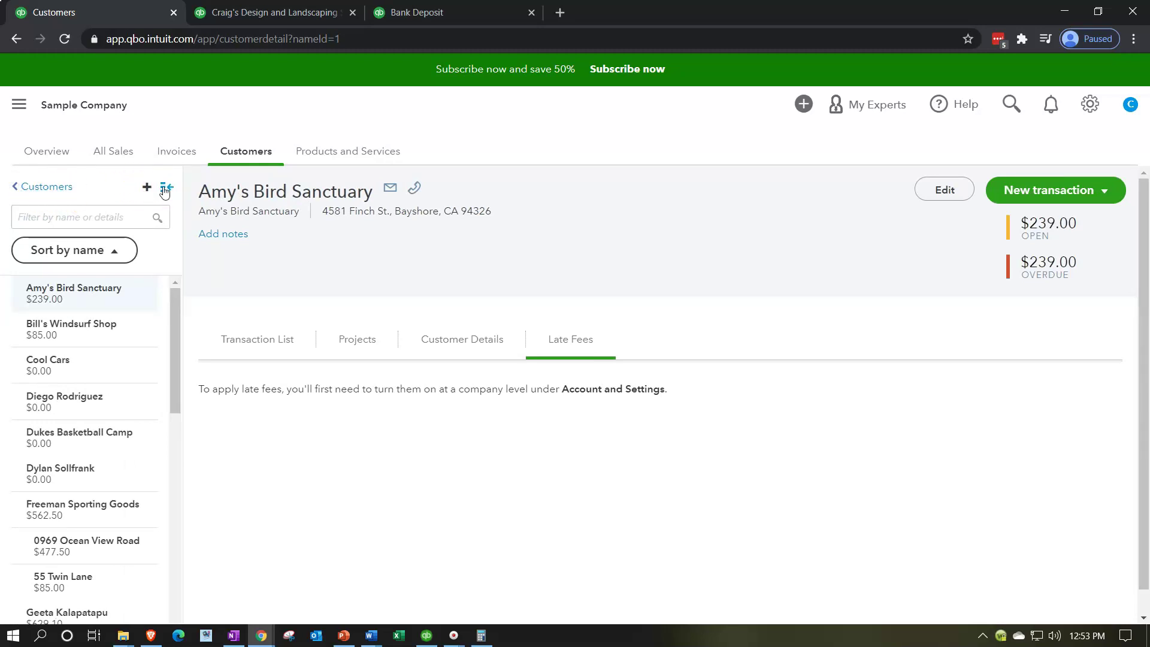
left_click(41, 190)
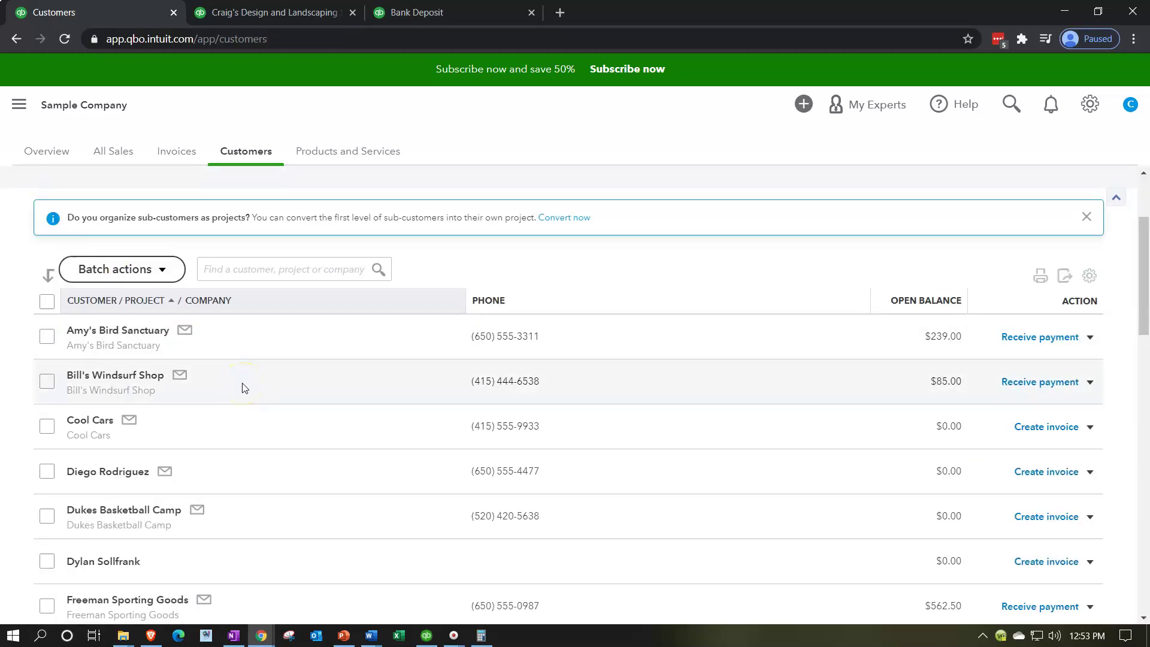
left_click(226, 344)
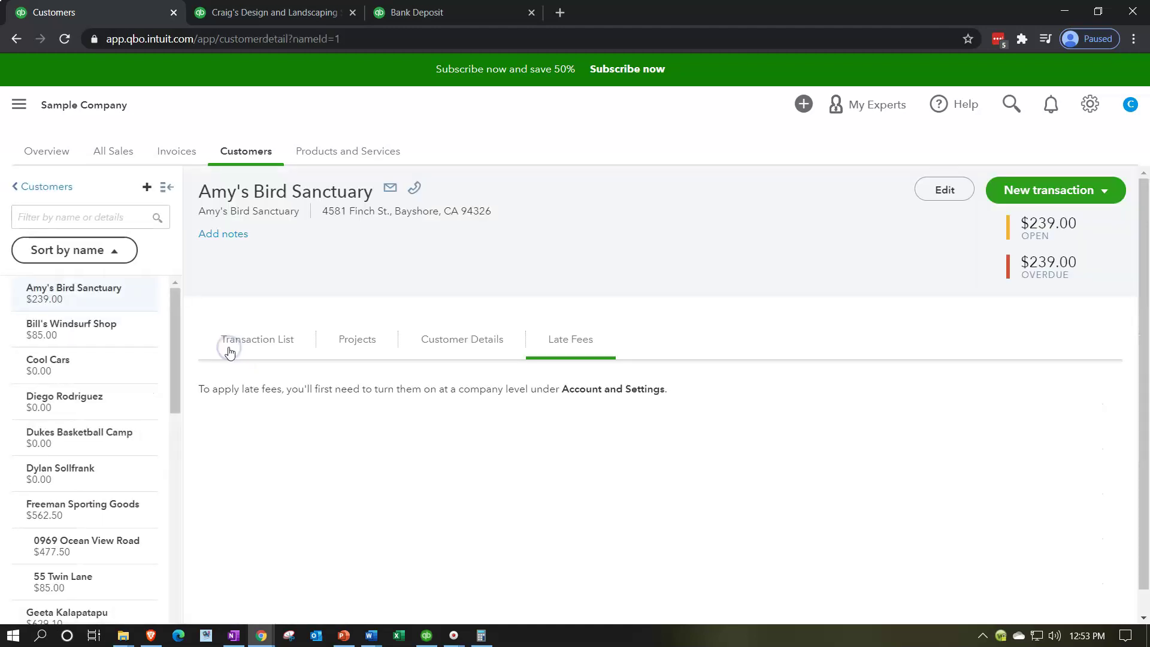
left_click(252, 155)
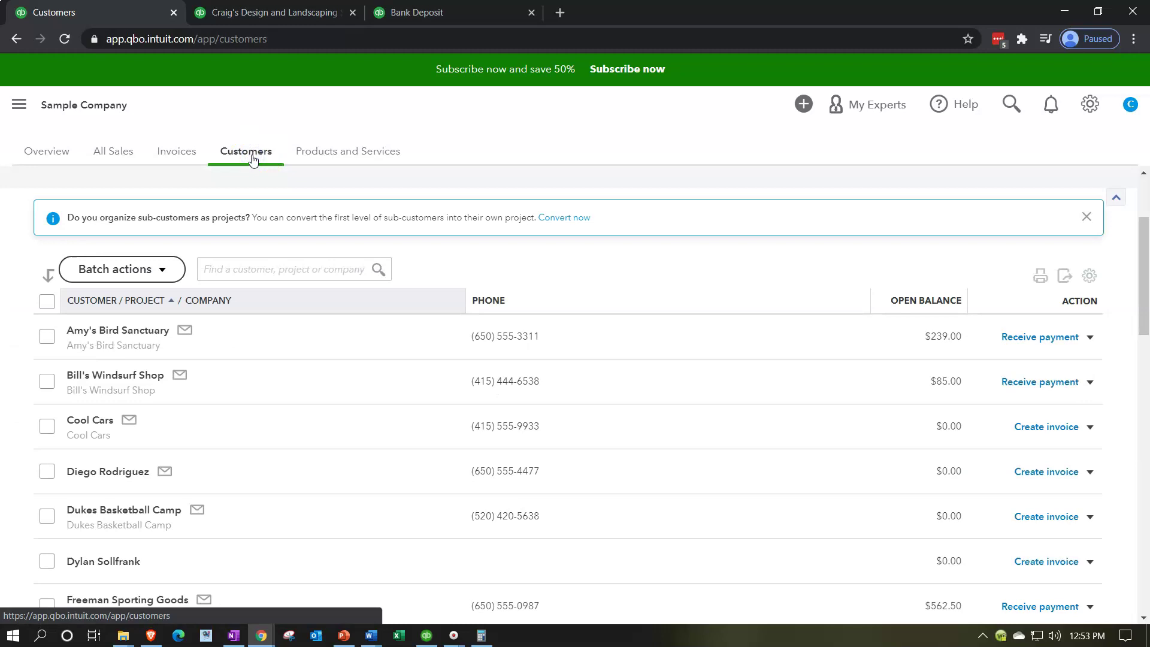
left_click(336, 415)
Open the Products and Services list and examine its service and inventory items with their types, prices, costs and quantities.
left_click(352, 157)
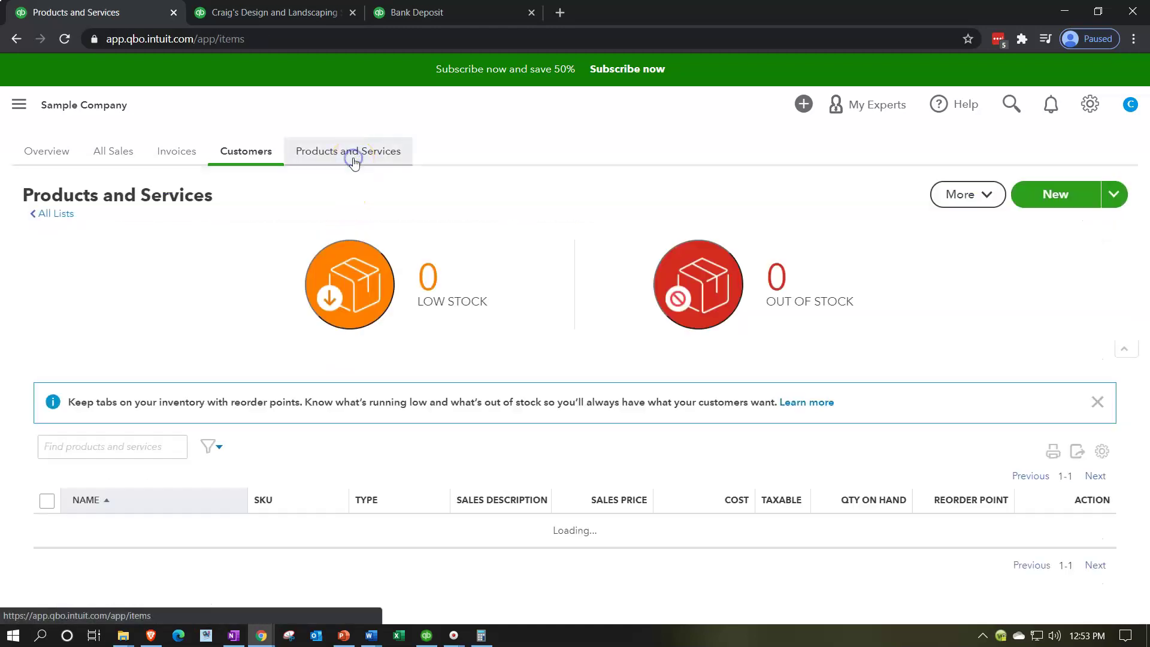
left_click(312, 371)
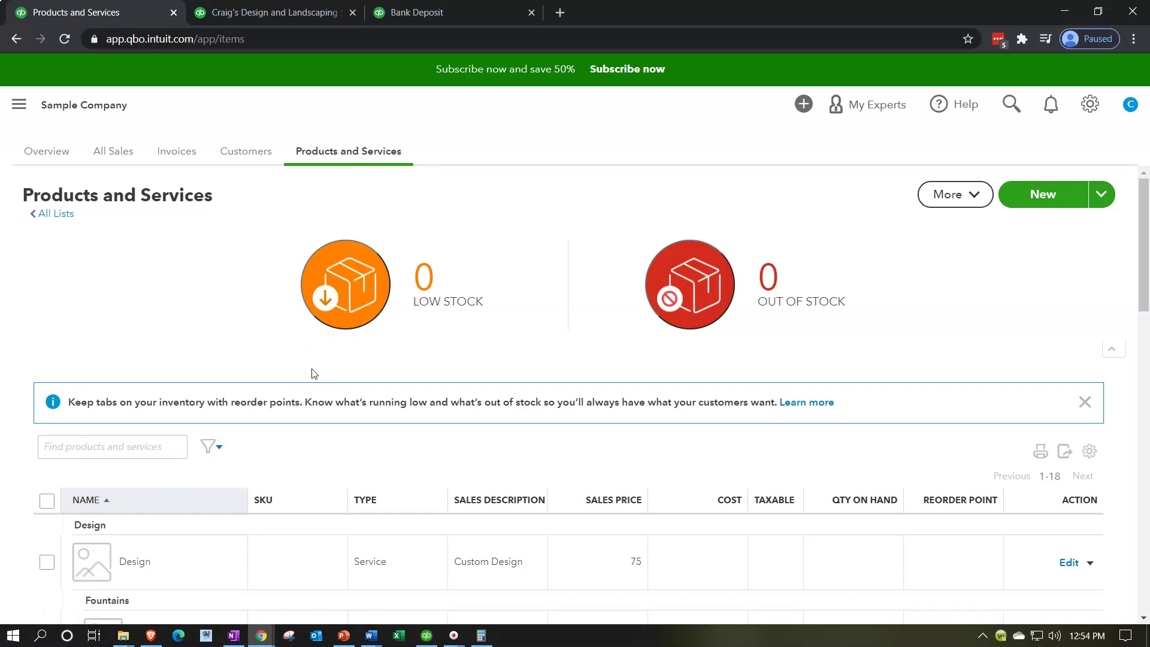
scroll(312, 373, "down", 5)
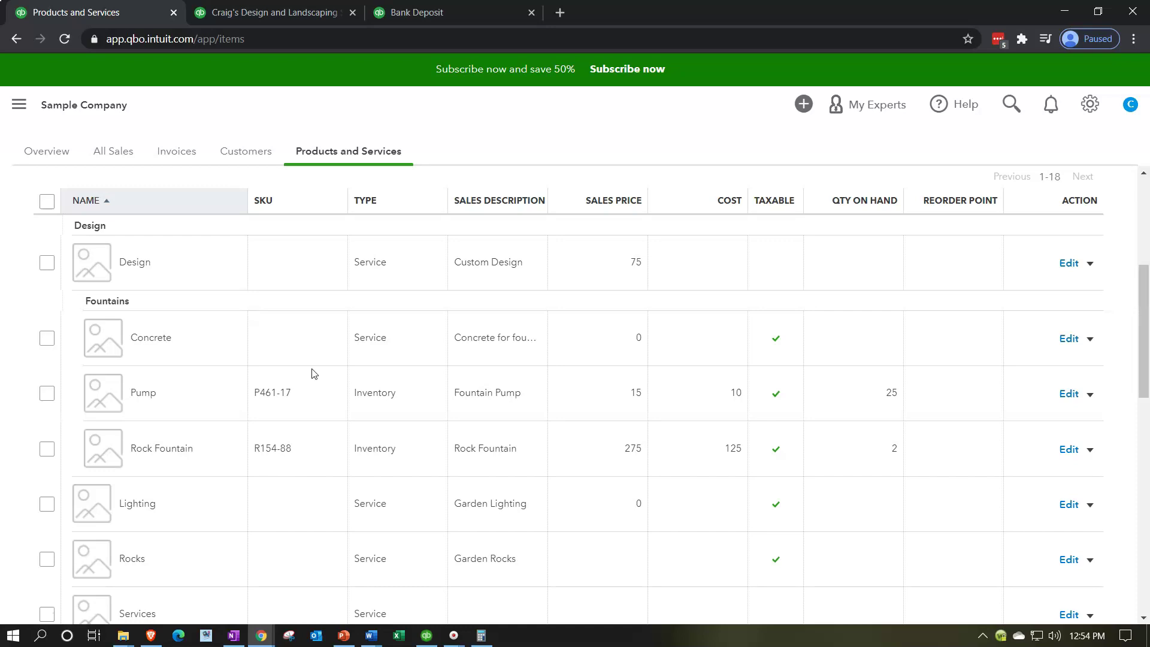
scroll(311, 374, "down", 4)
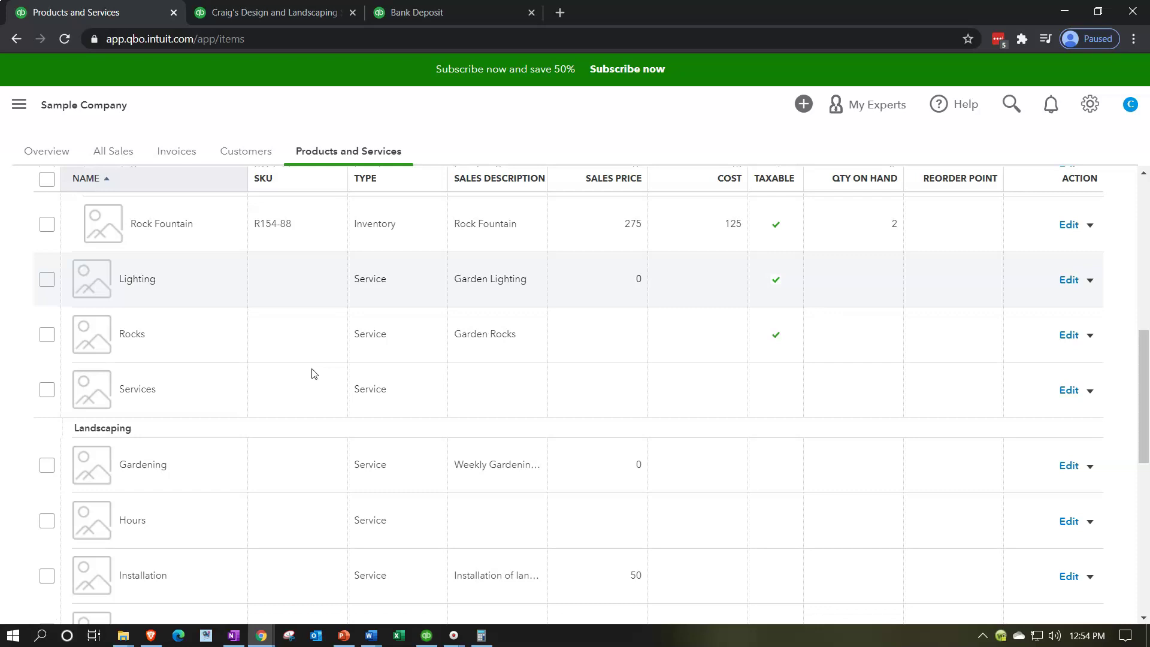
scroll(312, 374, "down", 1)
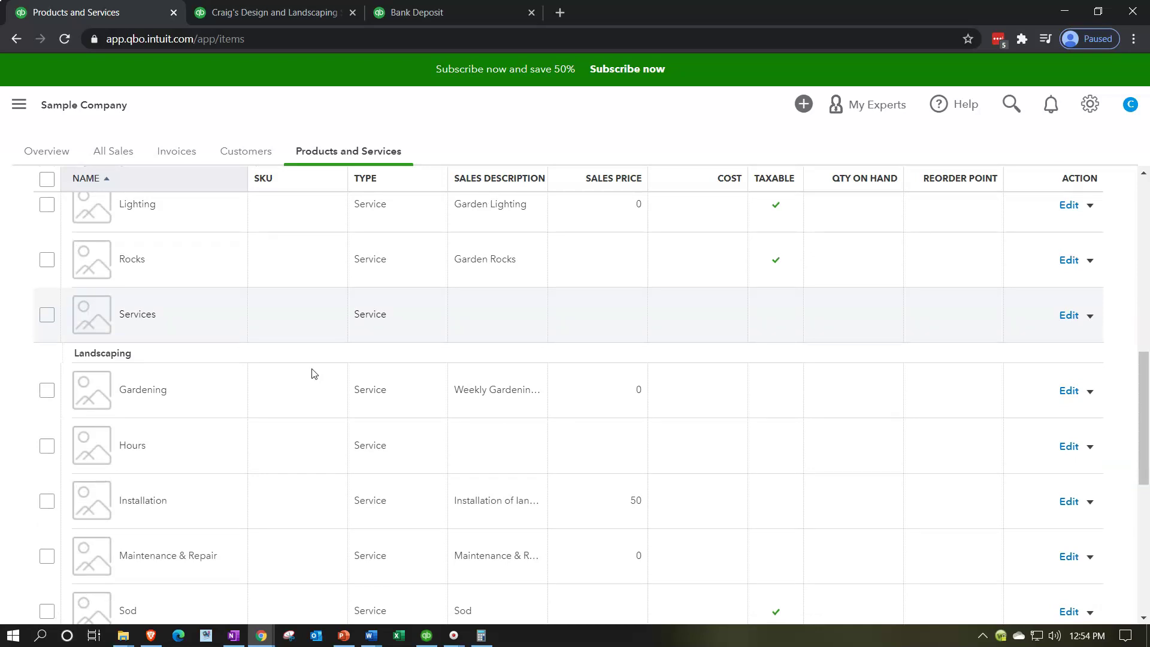
scroll(312, 374, "down", 1)
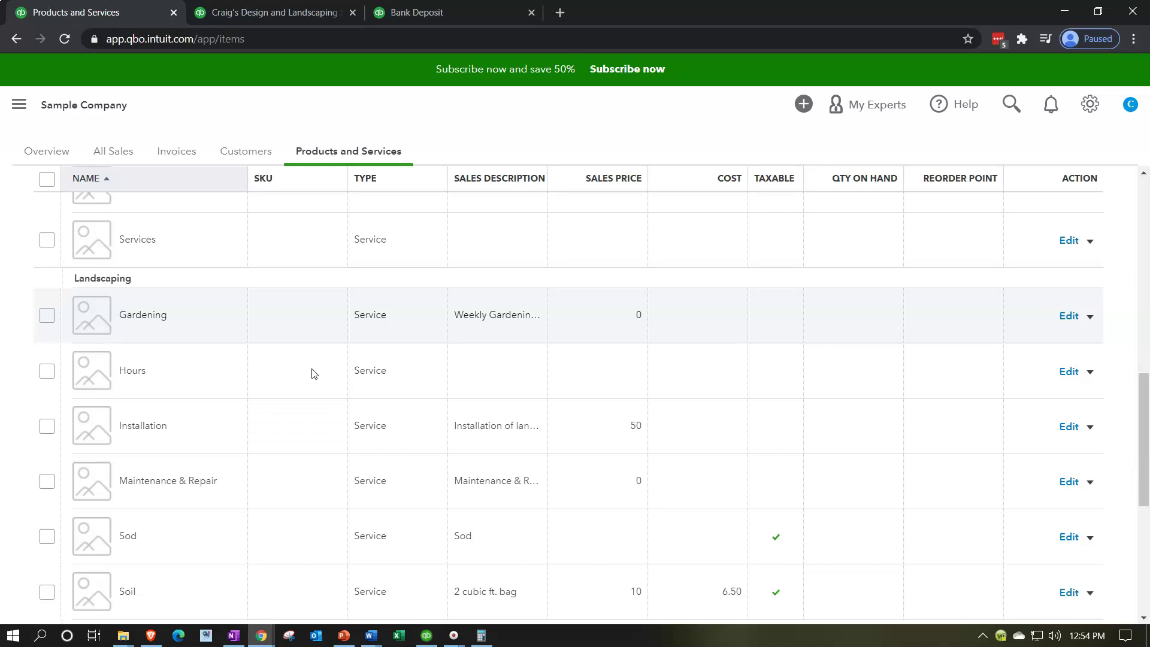
scroll(311, 373, "up", 5)
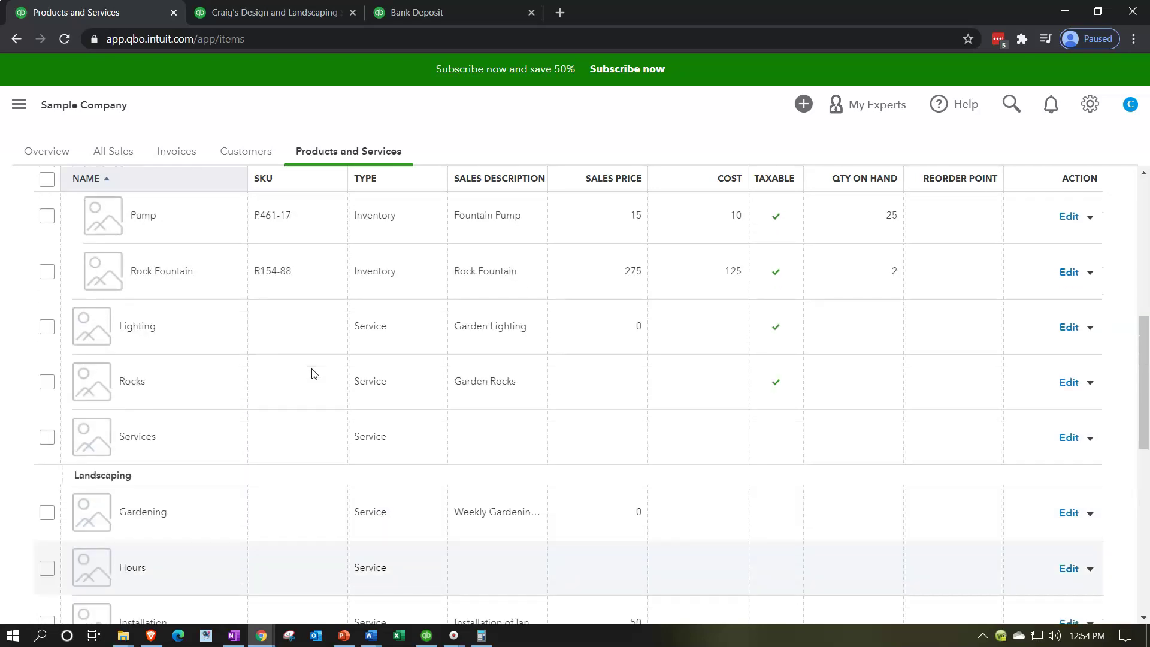
scroll(312, 373, "up", 6)
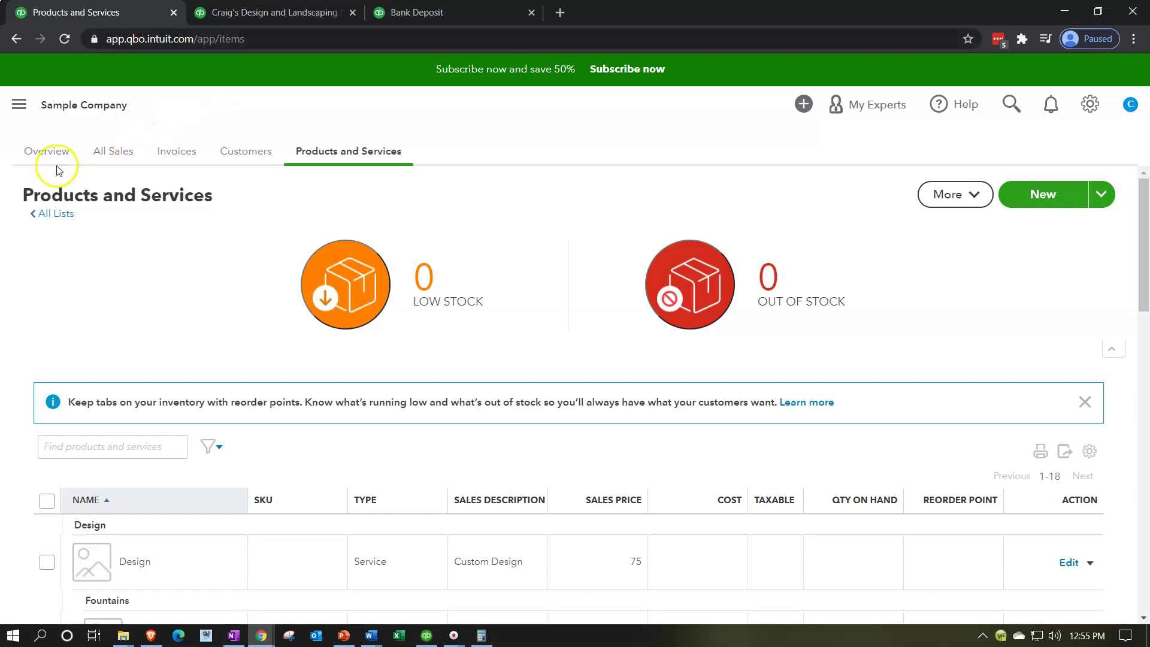
Return from the Undeposited Funds transaction report to the 2020 balance sheet and check the Accounts Receivable balance.
left_click(245, 14)
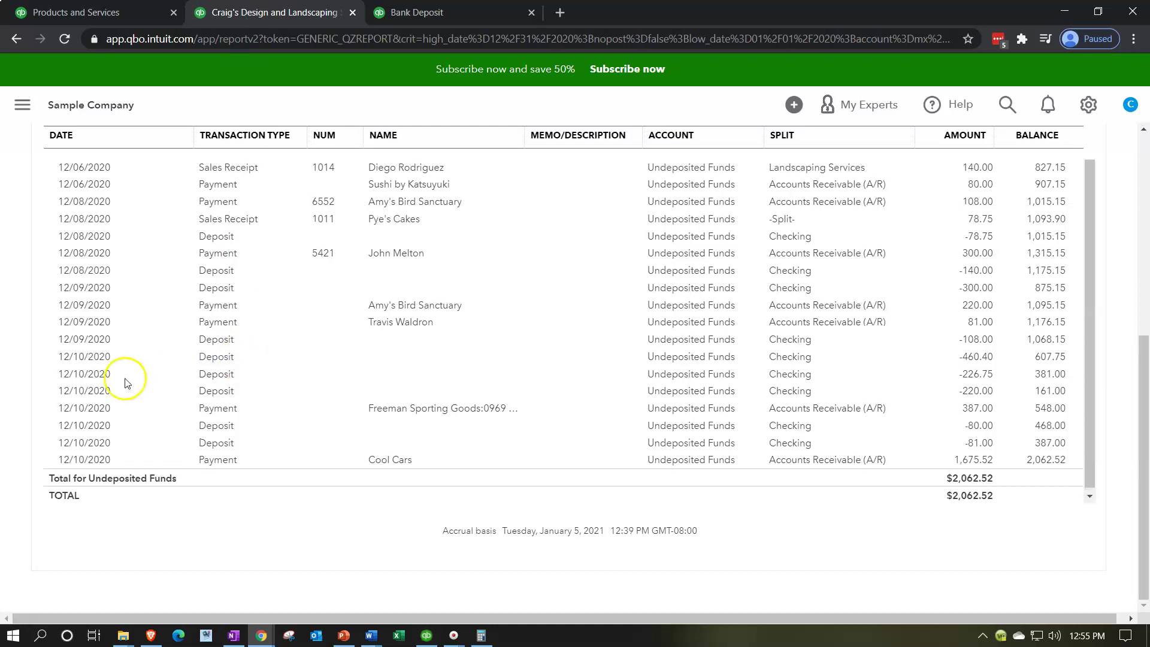
scroll(124, 383, "up", 7)
left_click(112, 184)
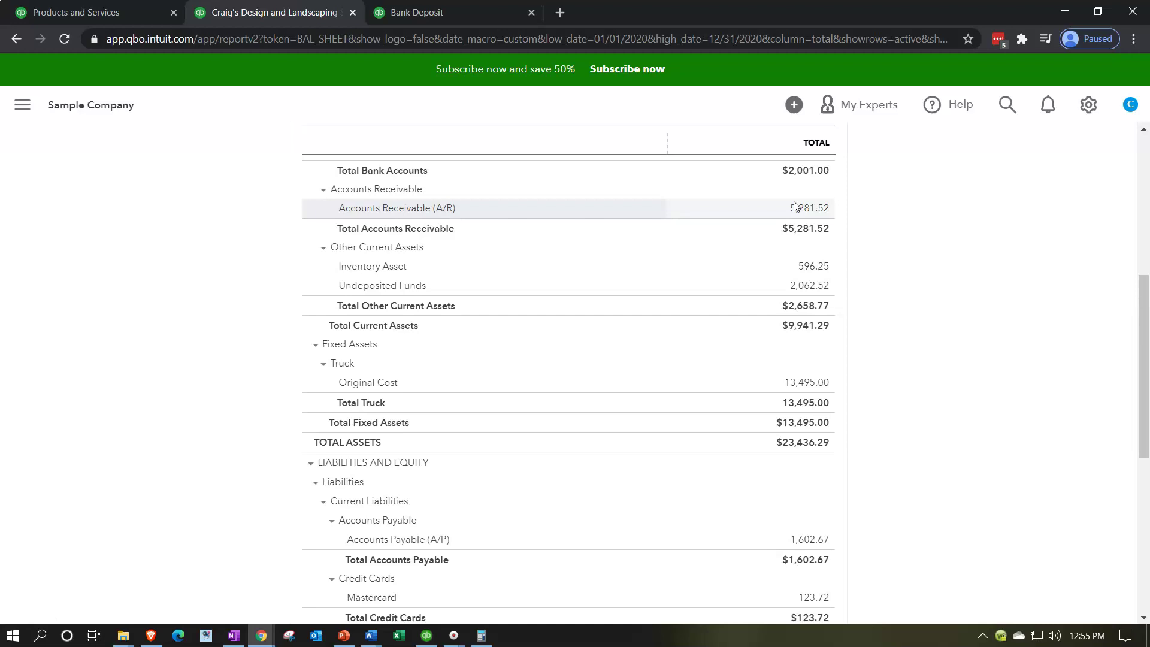
left_click(742, 221)
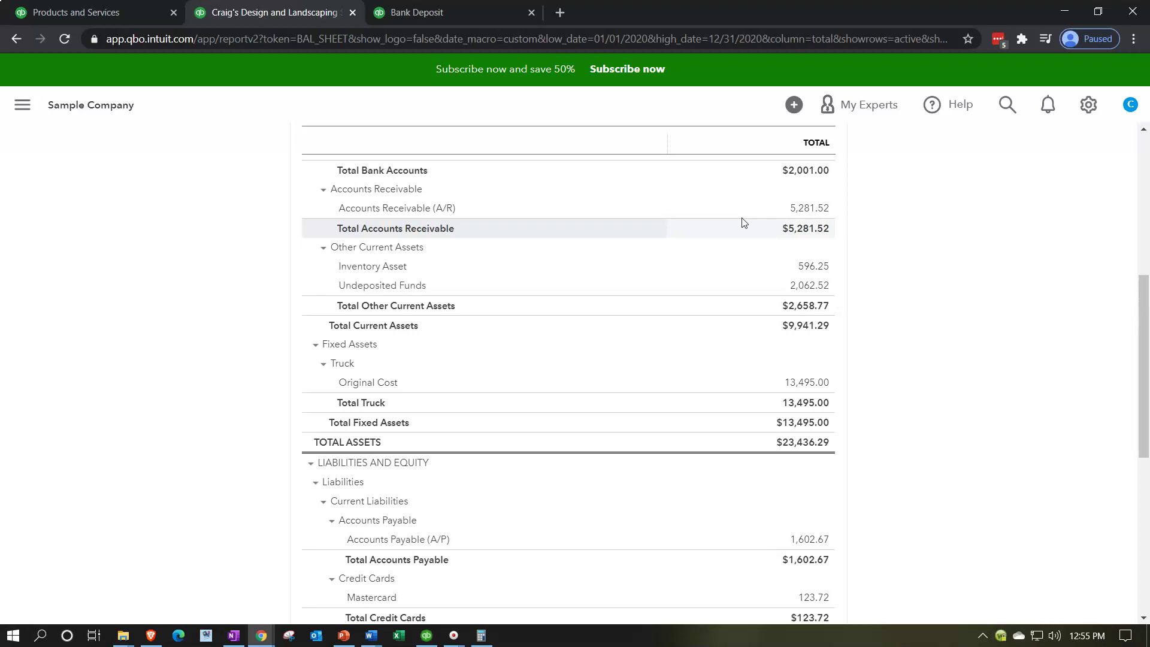
Recheck Accounts Receivable on the balance sheet, and close the open Bank Deposit form without saving a deposit.
left_click(99, 17)
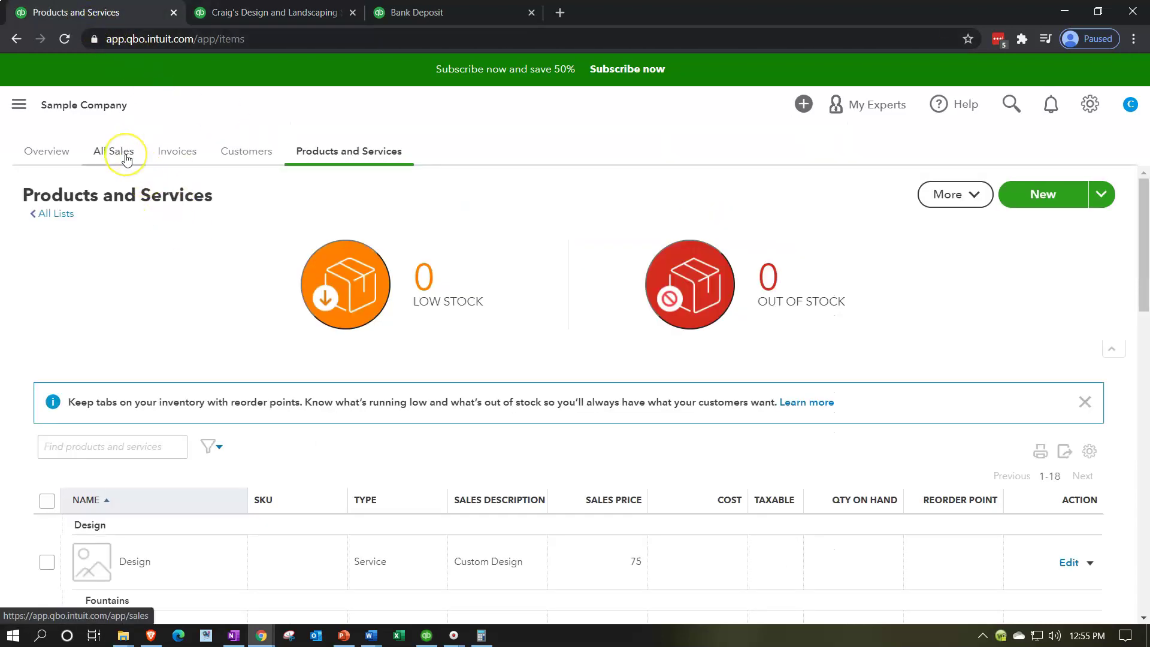
left_click(430, 21)
left_click(289, 13)
left_click(795, 221)
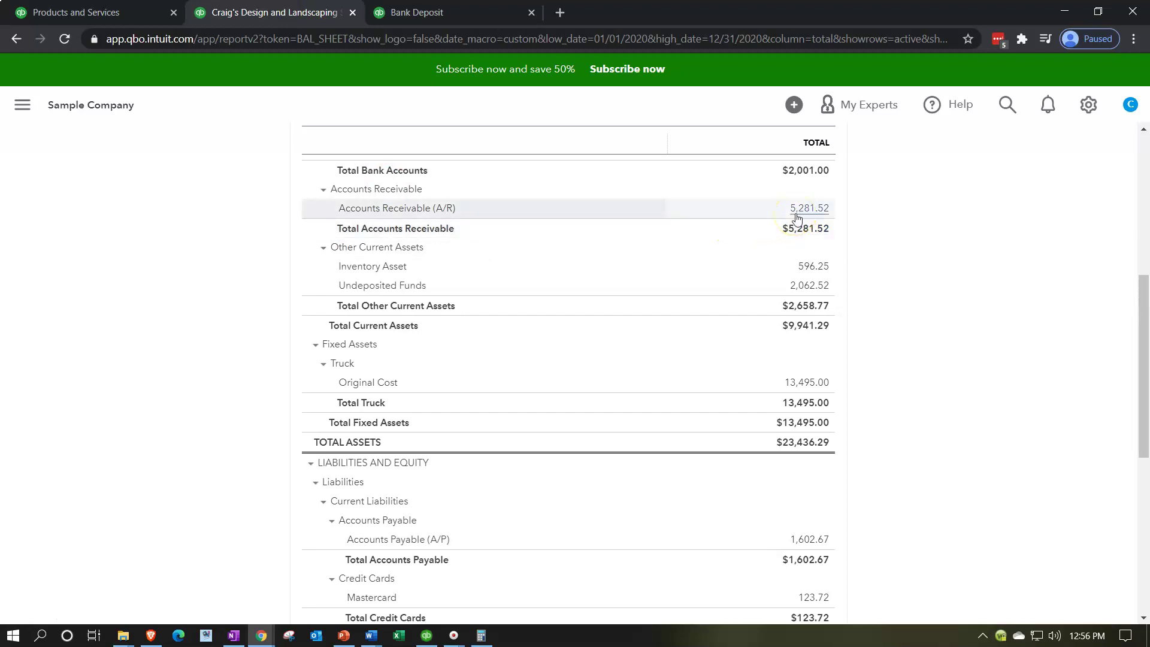
left_click(433, 16)
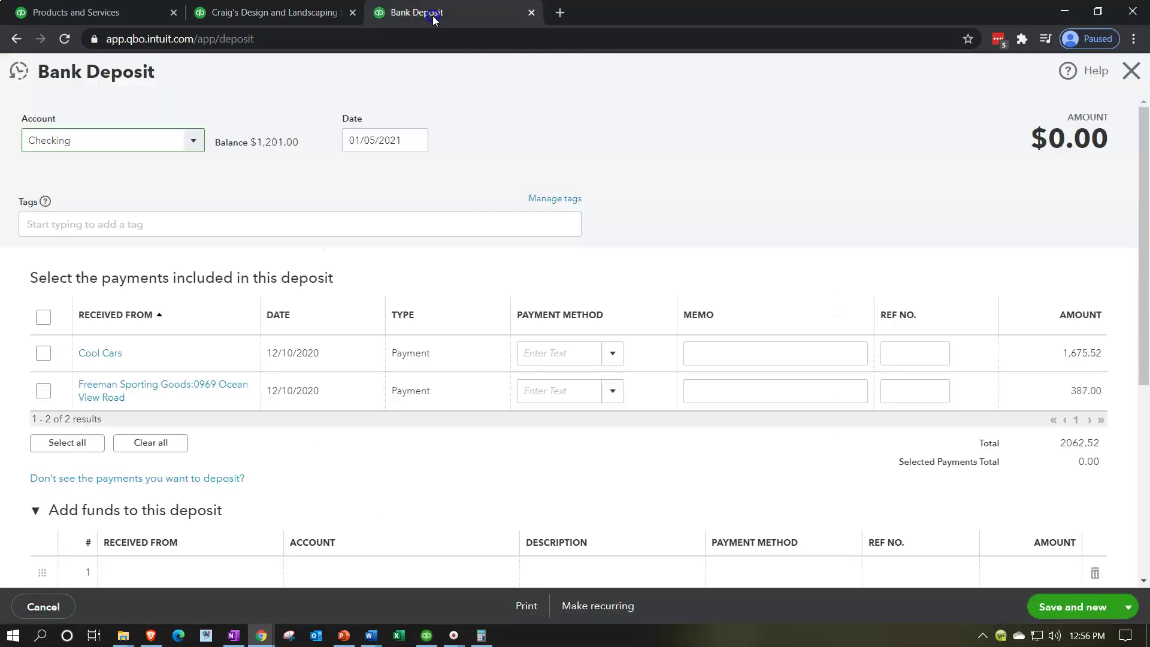
left_click(1130, 73)
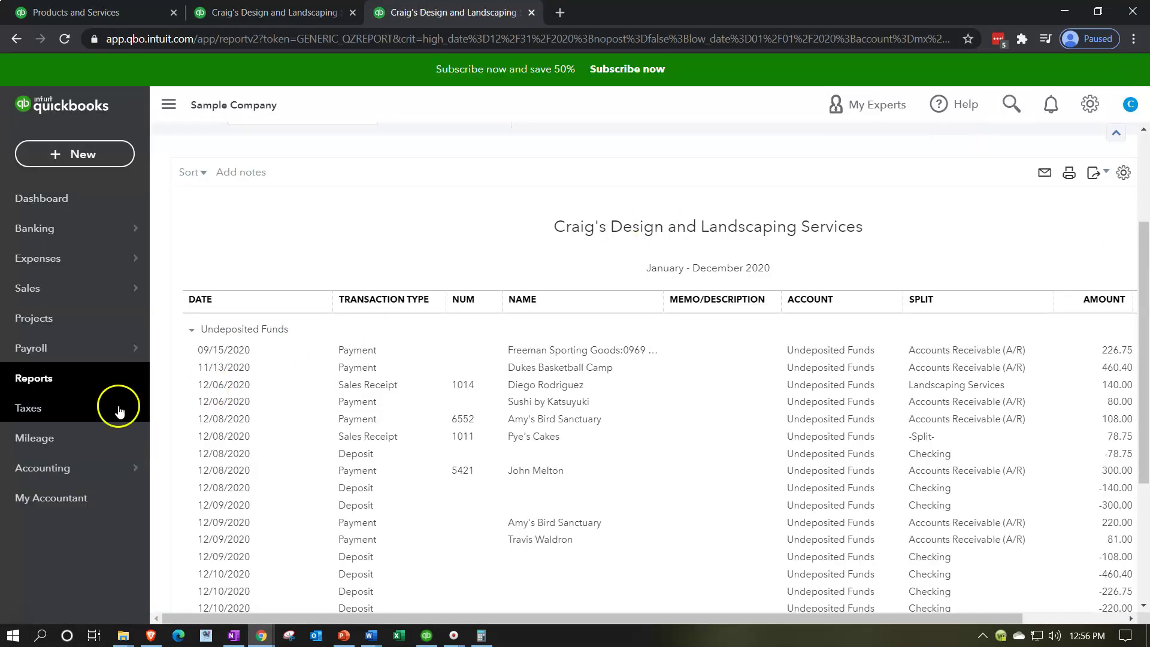
Open the Customer Balance Detail report from the Who owes you group of the standard reports.
left_click(49, 384)
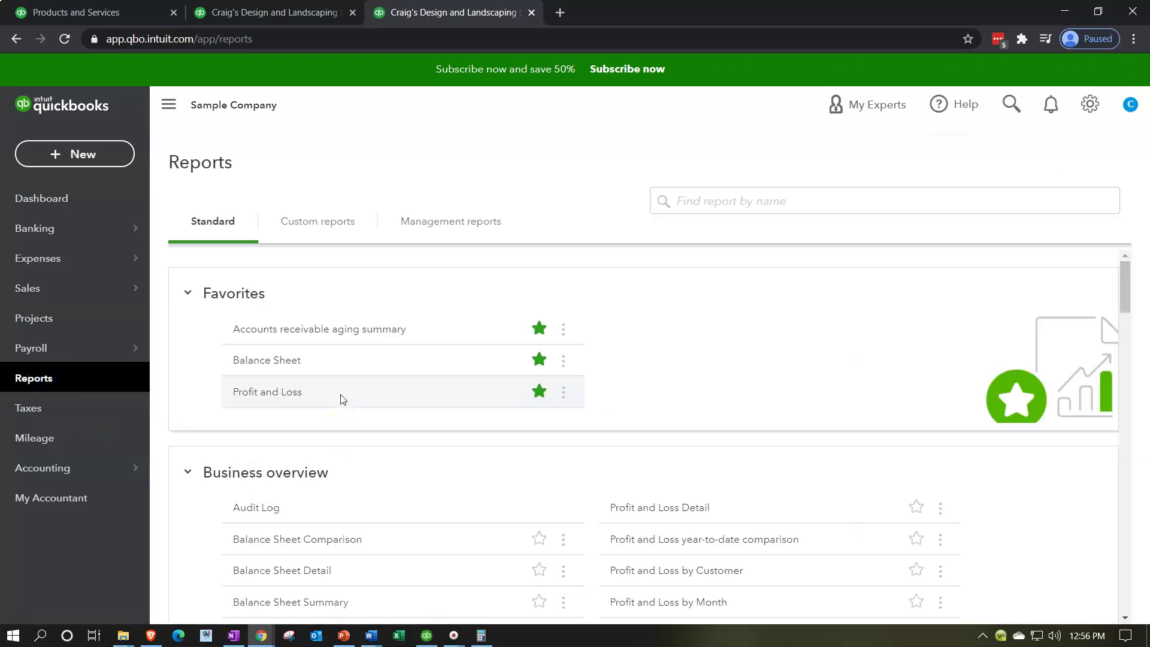
scroll(343, 399, "down", 4)
scroll(342, 399, "down", 5)
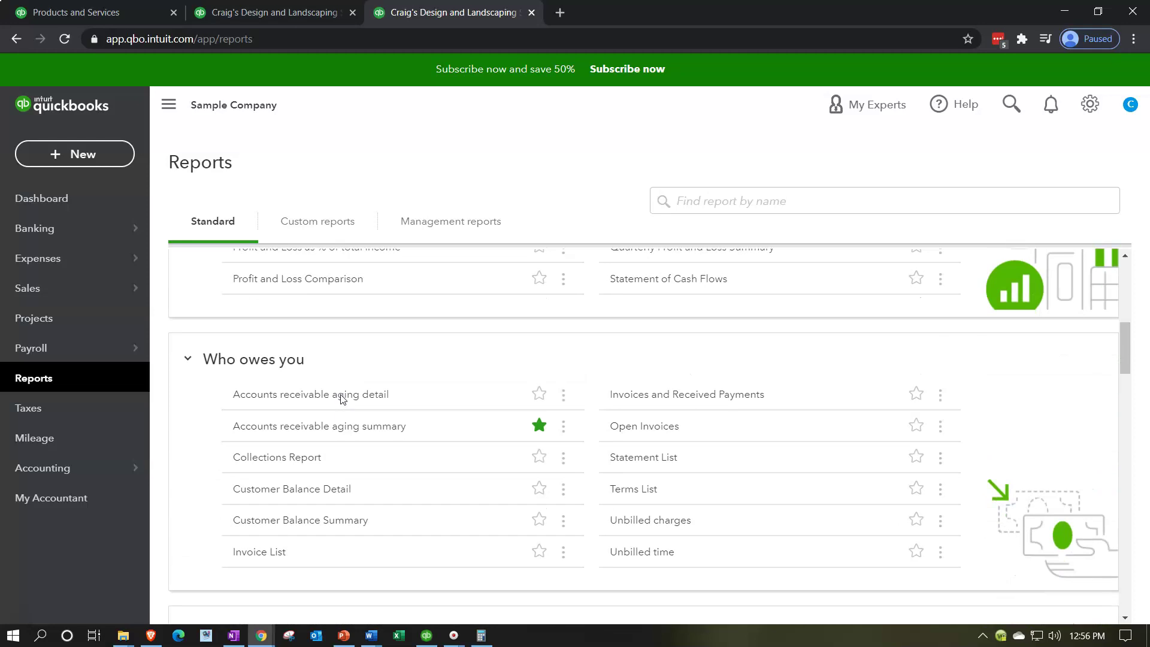
left_click(356, 323)
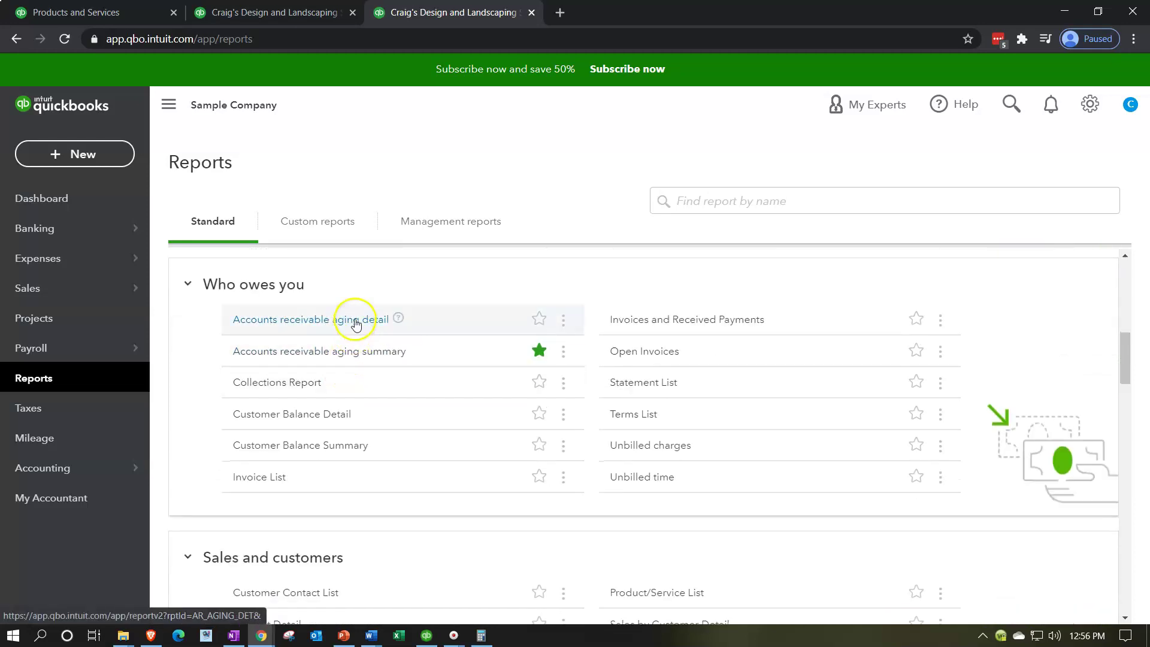
left_click(362, 351)
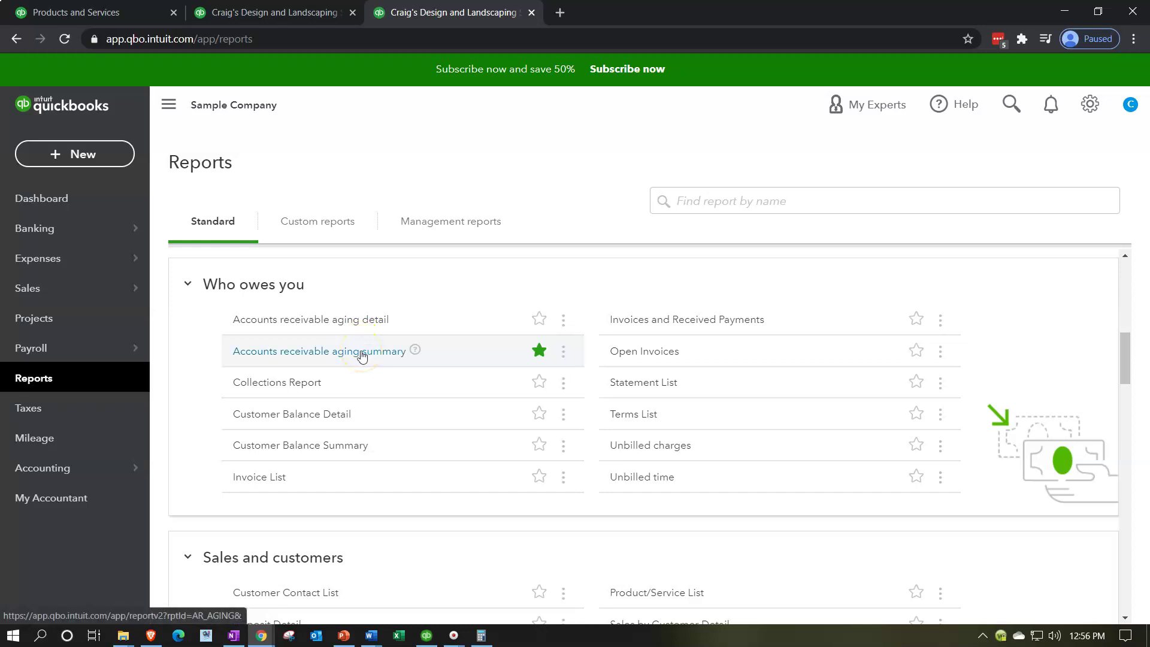
left_click(350, 453)
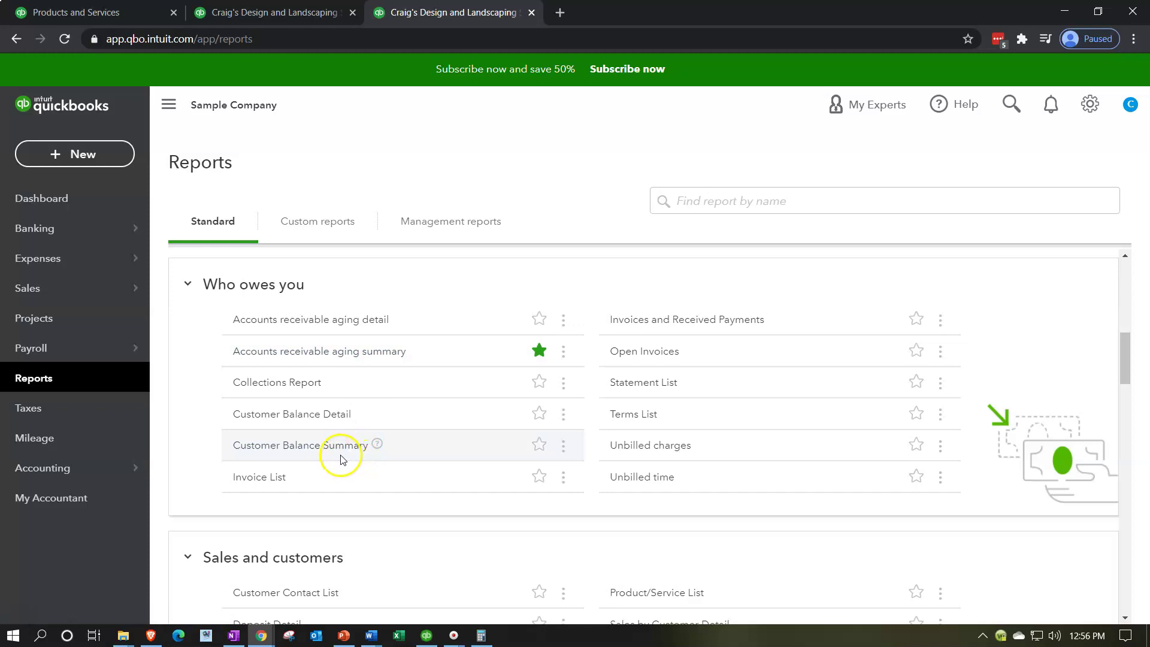
left_click(330, 416)
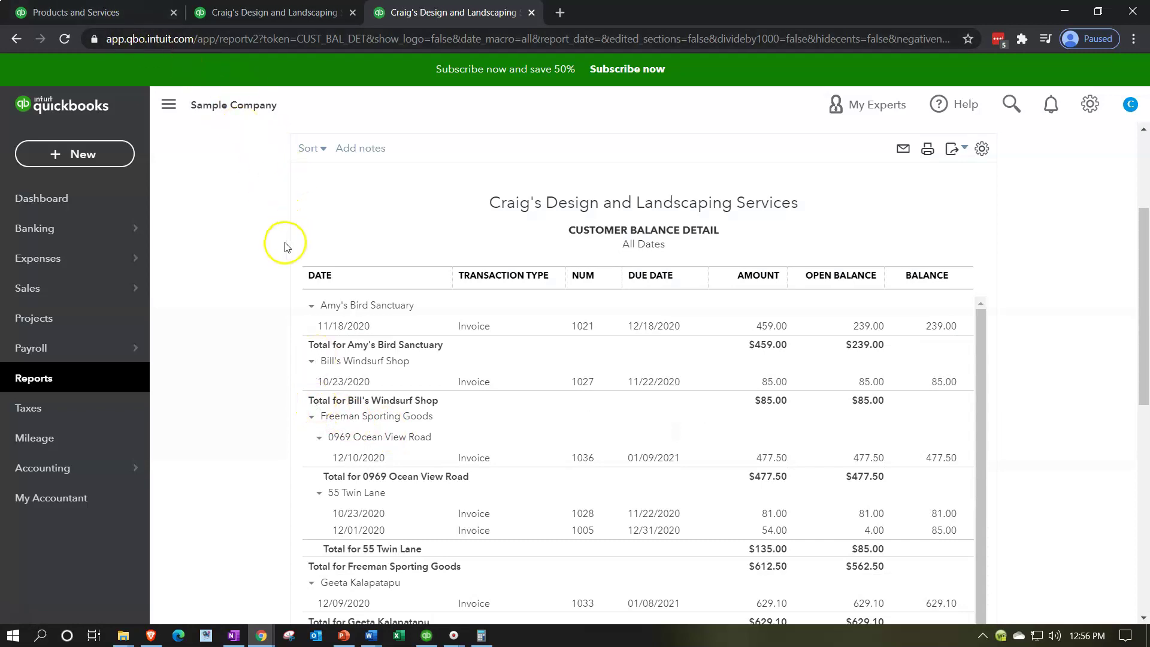
Review the open invoices by customer in the Customer Balance Detail report down to the total open balance.
mouse_move(109, 300)
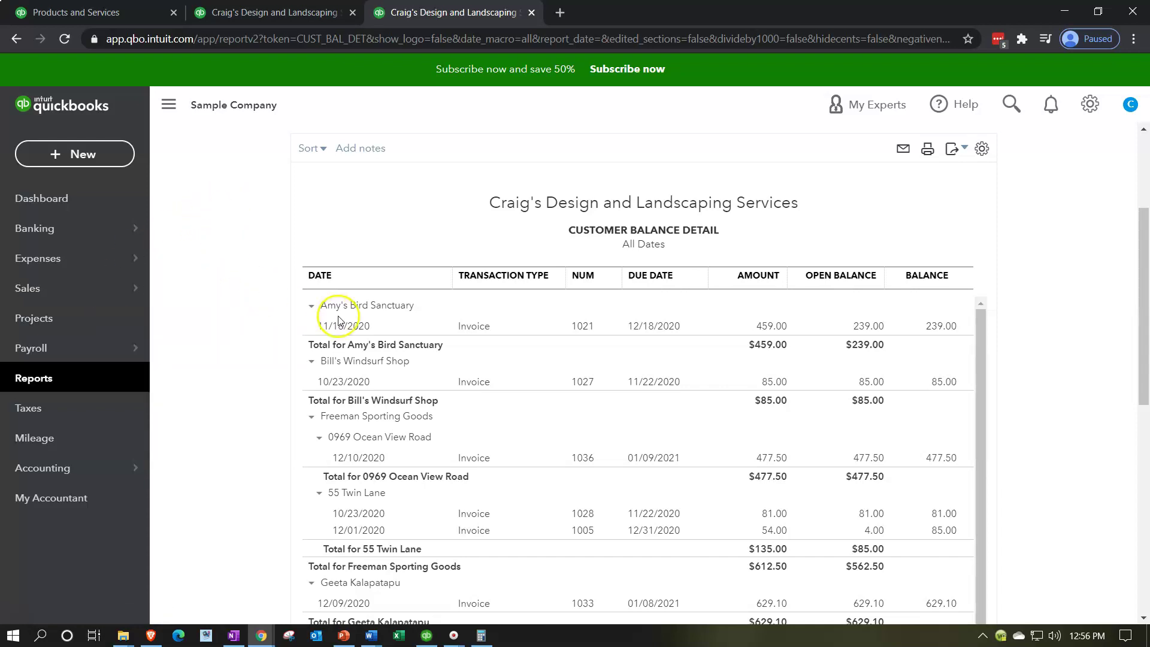
scroll(277, 385, "down", 1)
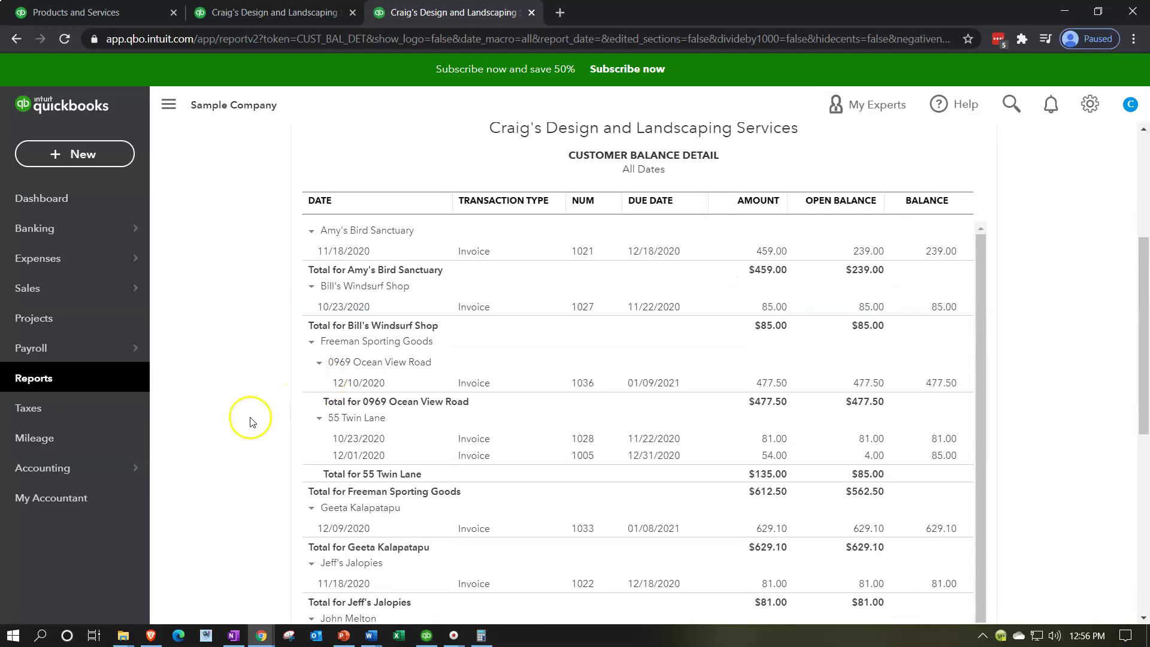
scroll(251, 422, "down", 6)
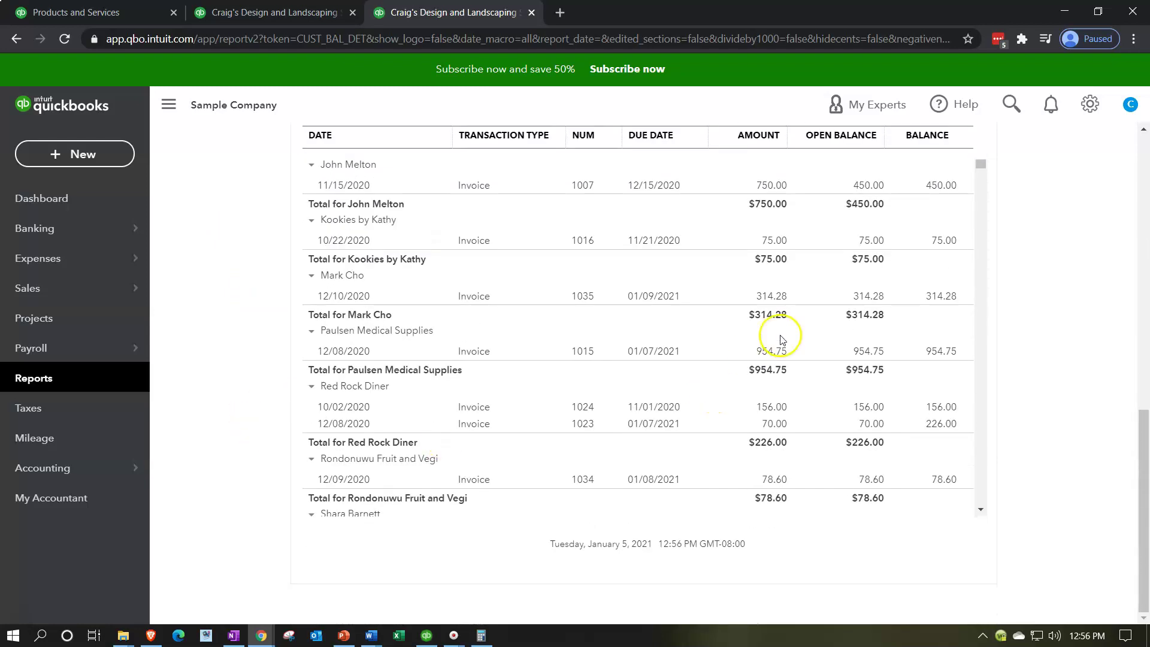
scroll(783, 329, "down", 6)
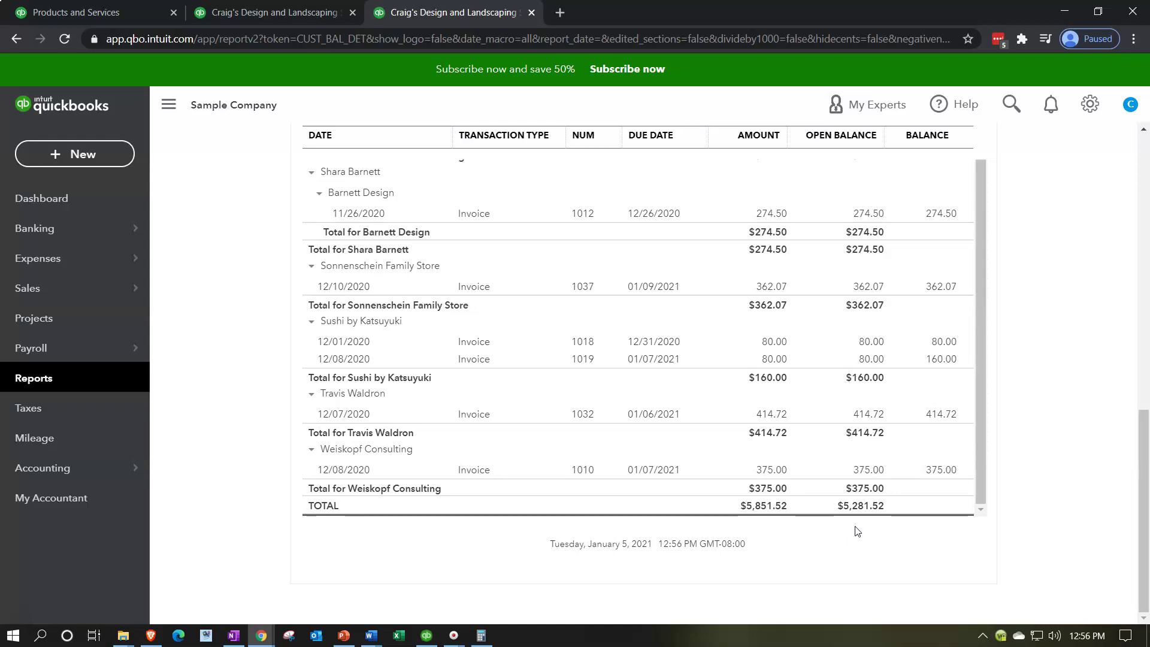
Compare total Accounts Receivable on the 2020 balance sheet with the total open balance in the Customer Balance Detail report.
left_click(290, 18)
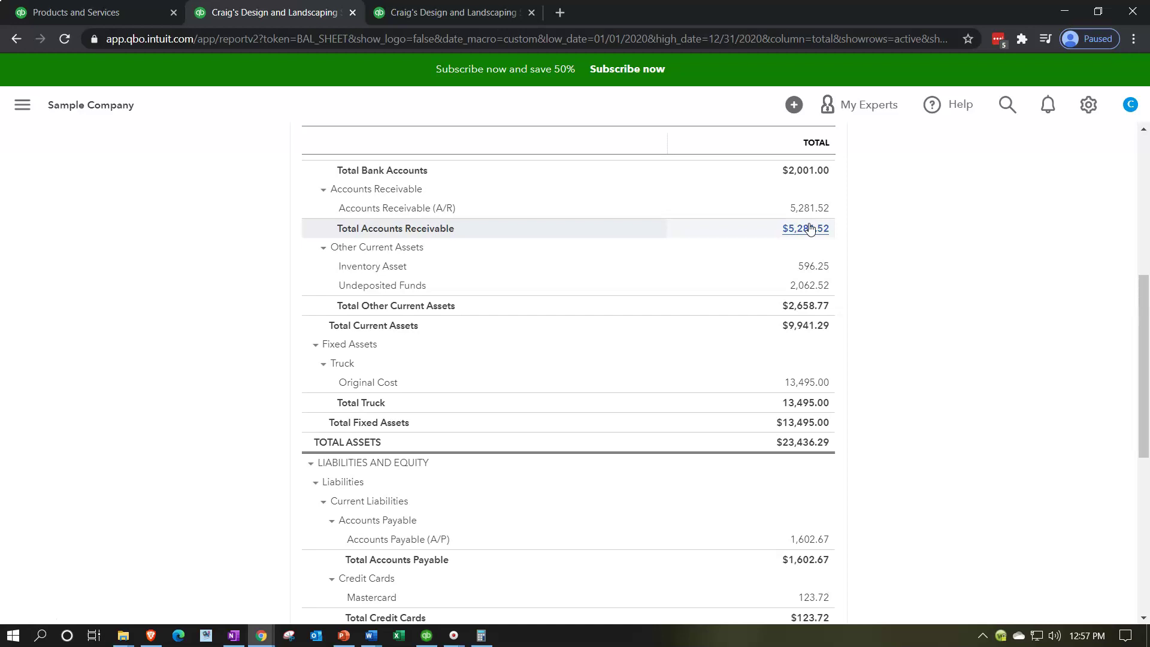
left_click(797, 248)
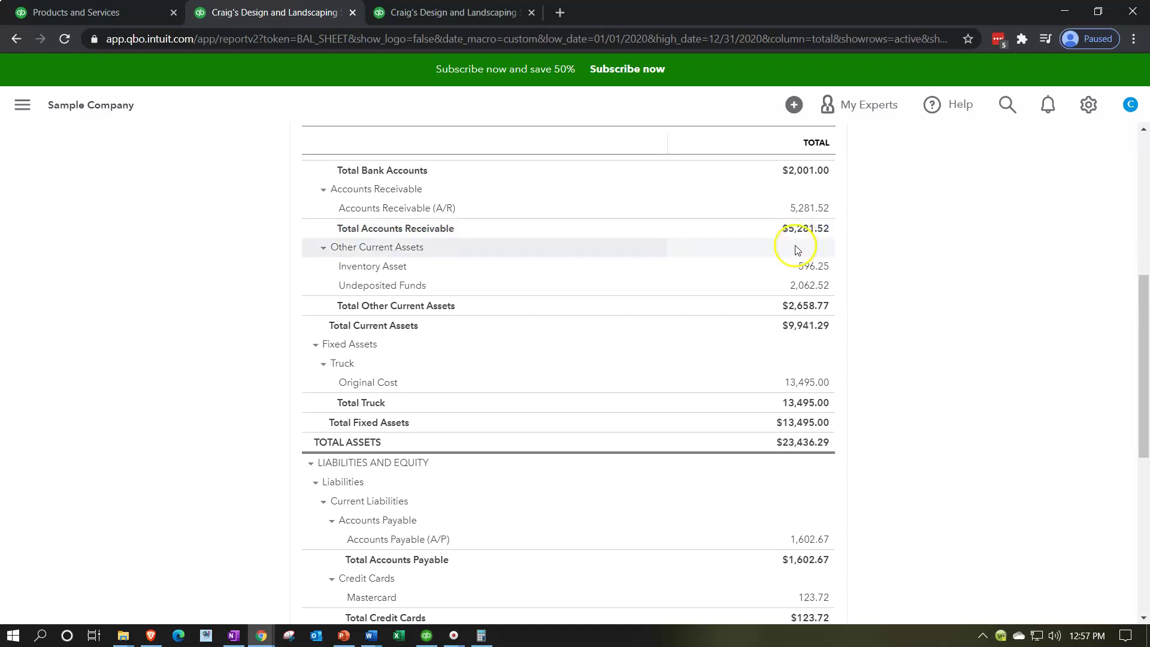
left_click(455, 12)
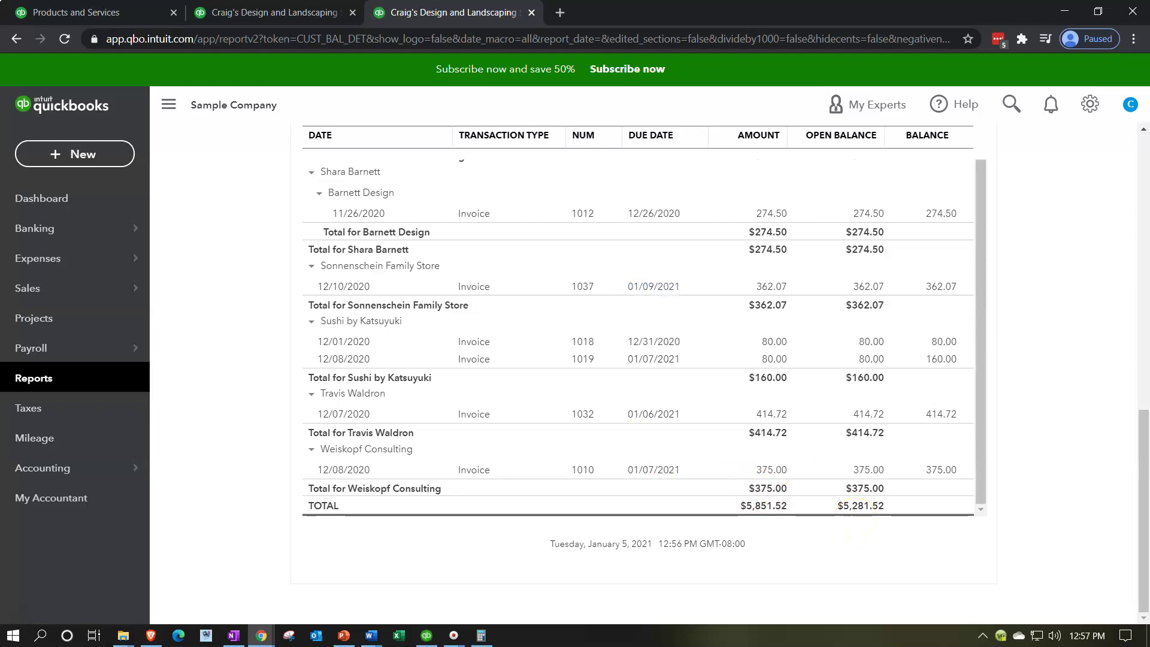
Review the 2020 transactions behind Accounts Receivable (A/R) on the balance sheet, and return to the Products and Services list.
left_click(263, 13)
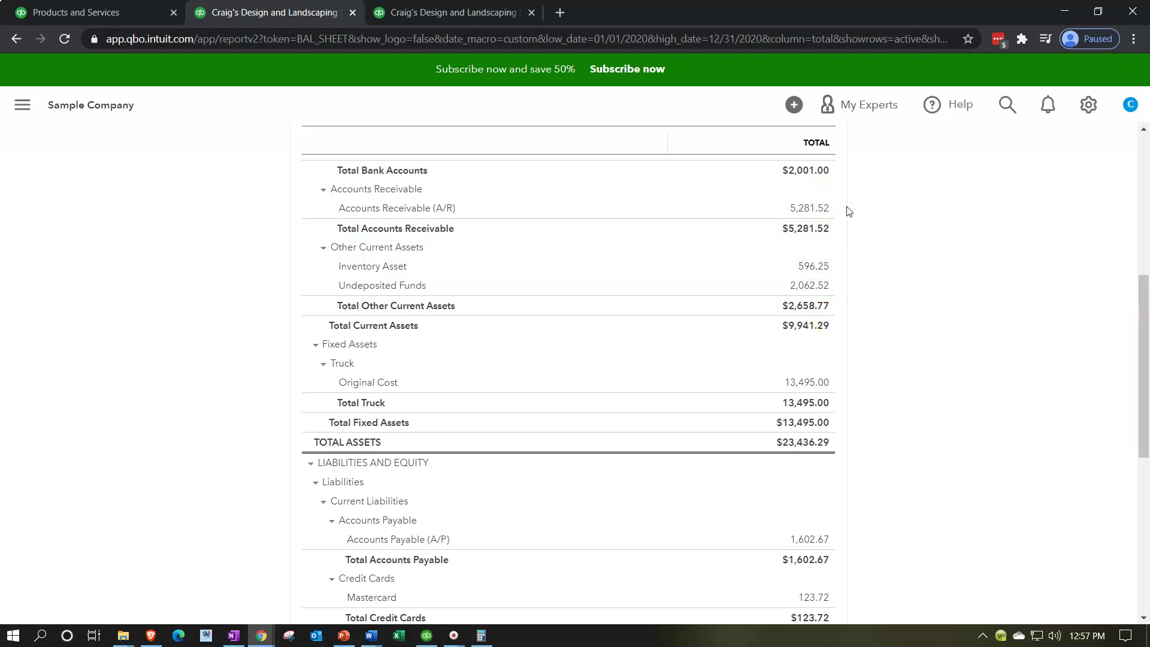
left_click(799, 213)
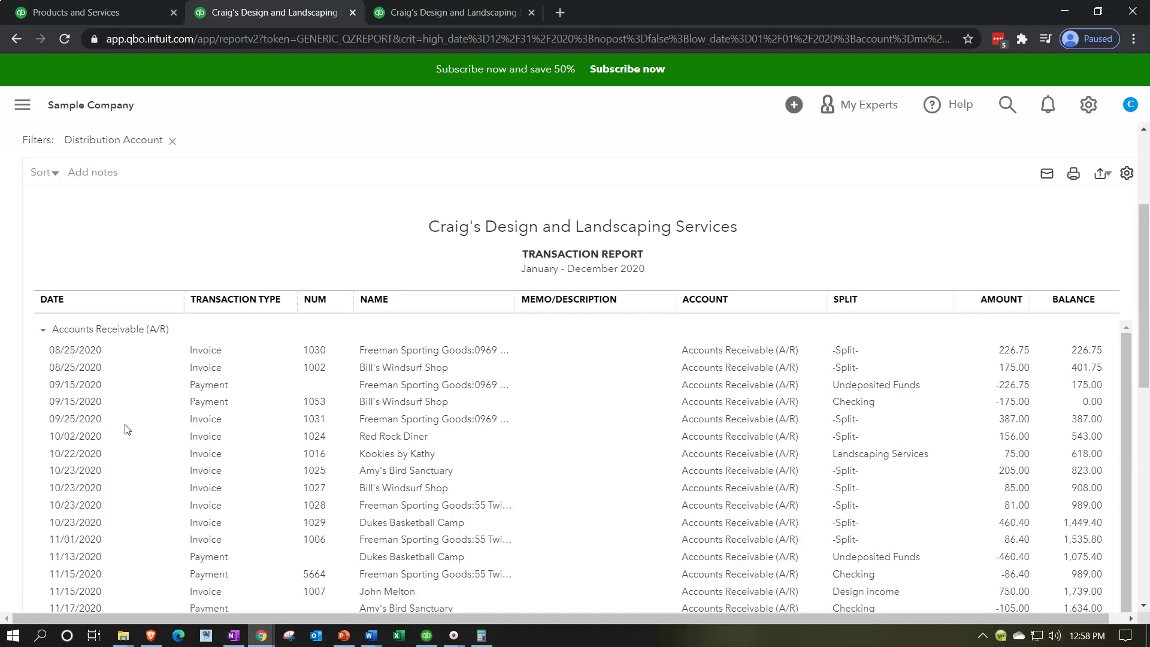
scroll(126, 429, "down", 1)
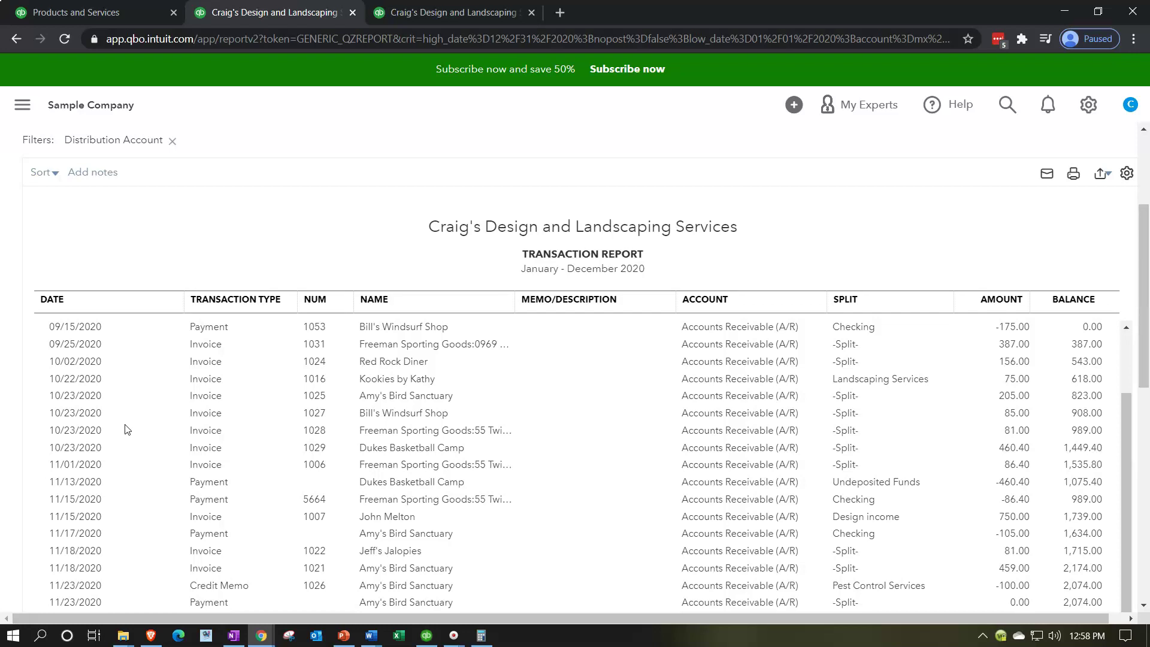
left_click(426, 16)
left_click(150, 13)
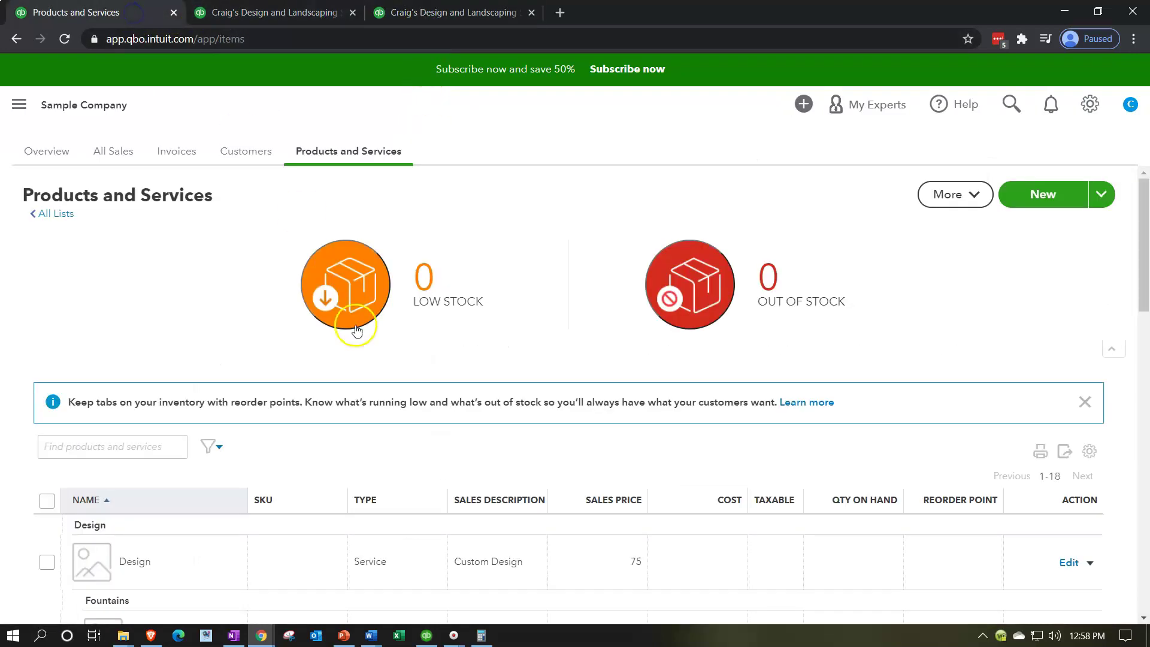